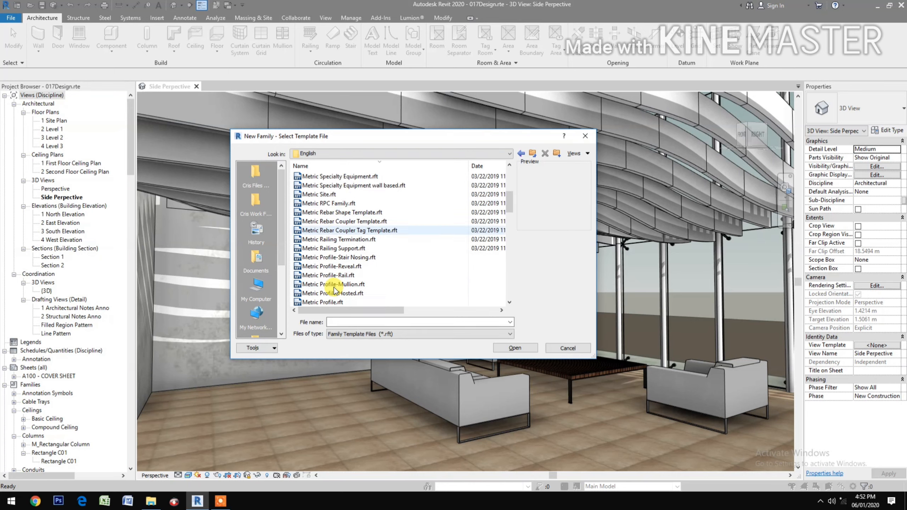
# - Create a new family from the Metric Generic Model Adaptive.rft template
pyautogui.scroll(-3, 353, 294)
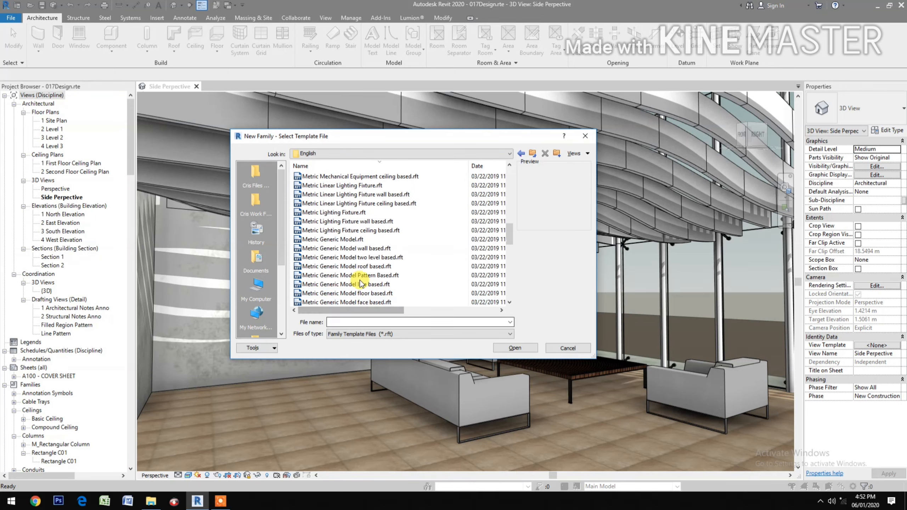
pyautogui.click(358, 268)
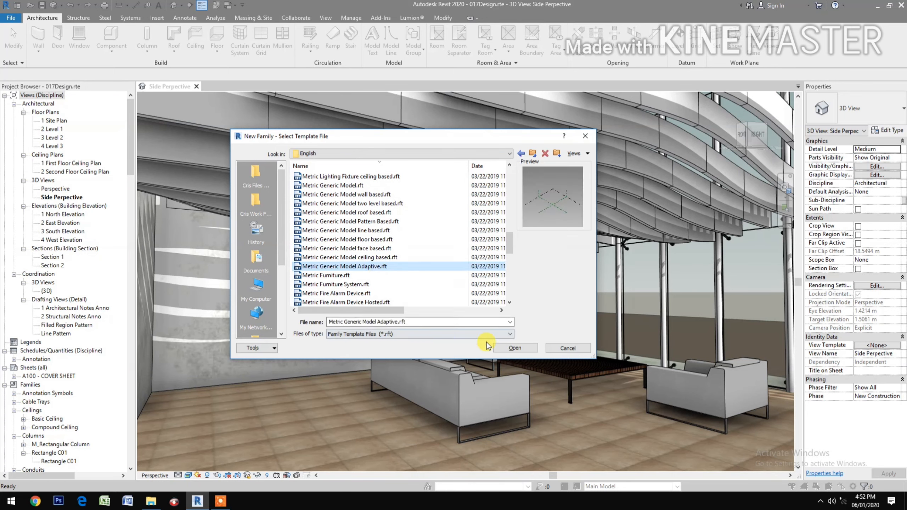
pyautogui.click(512, 348)
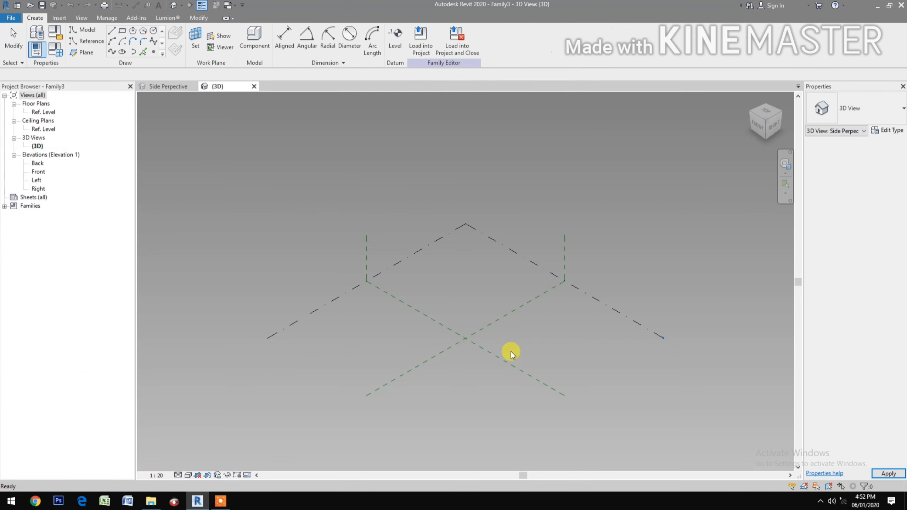
# - Place a reference point on the Ref. Level work plane at the intersection of the two centre reference planes
pyautogui.scroll(5, 475, 368)
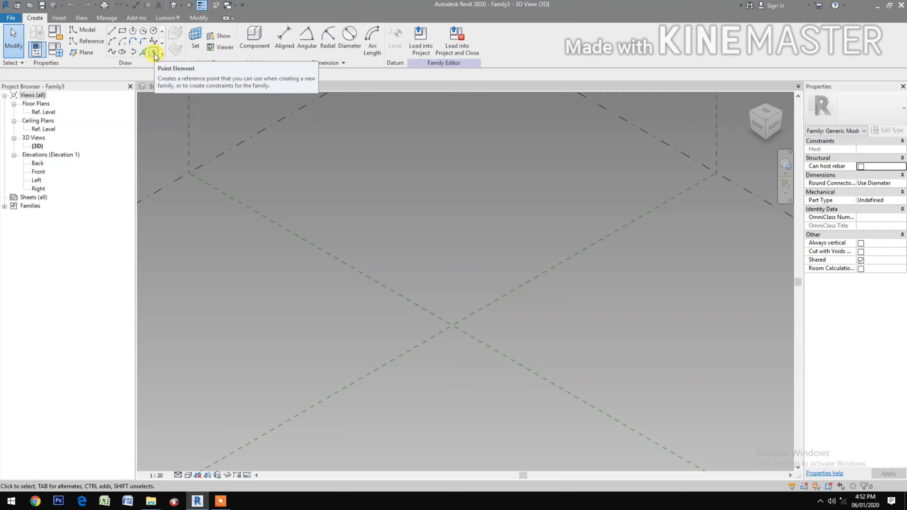
pyautogui.click(154, 53)
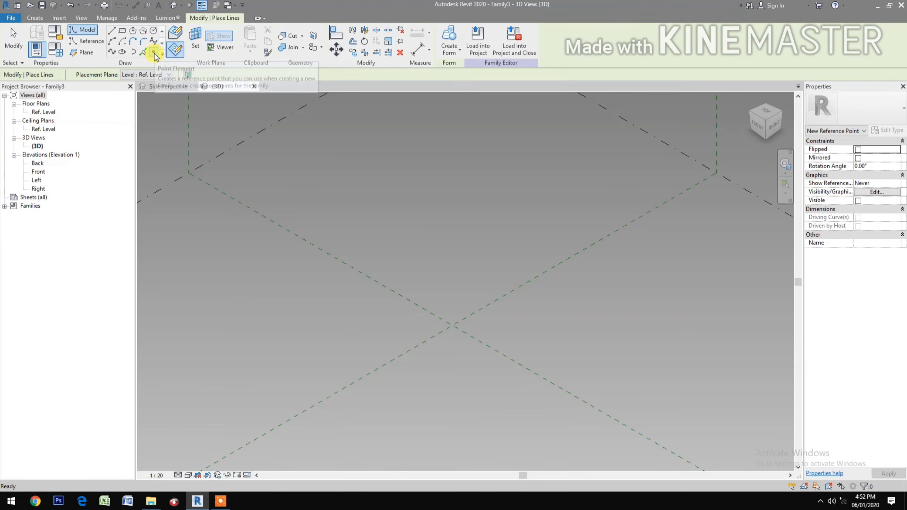
pyautogui.click(176, 57)
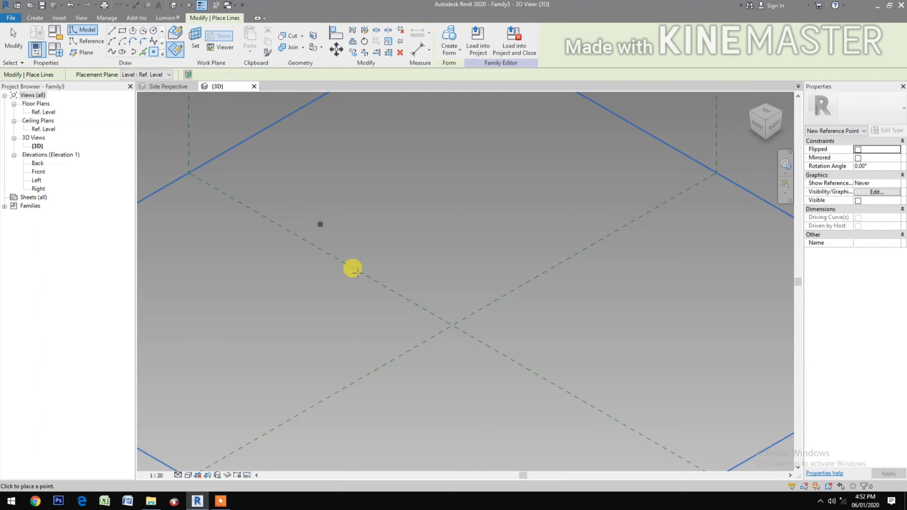
pyautogui.click(452, 323)
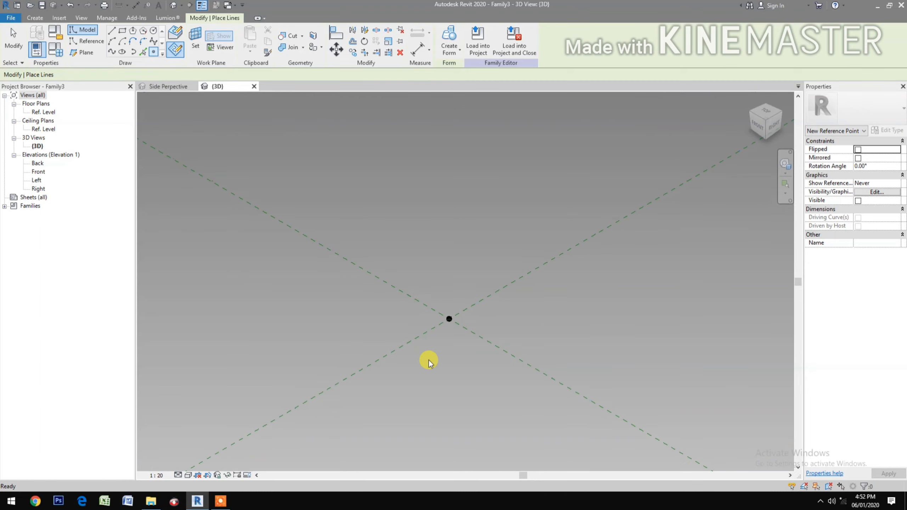
pyautogui.press('Escape')
pyautogui.press('Escape')
# - Make the reference point at the intersection adaptive
pyautogui.moveTo(428, 360); pyautogui.dragTo(469, 278)
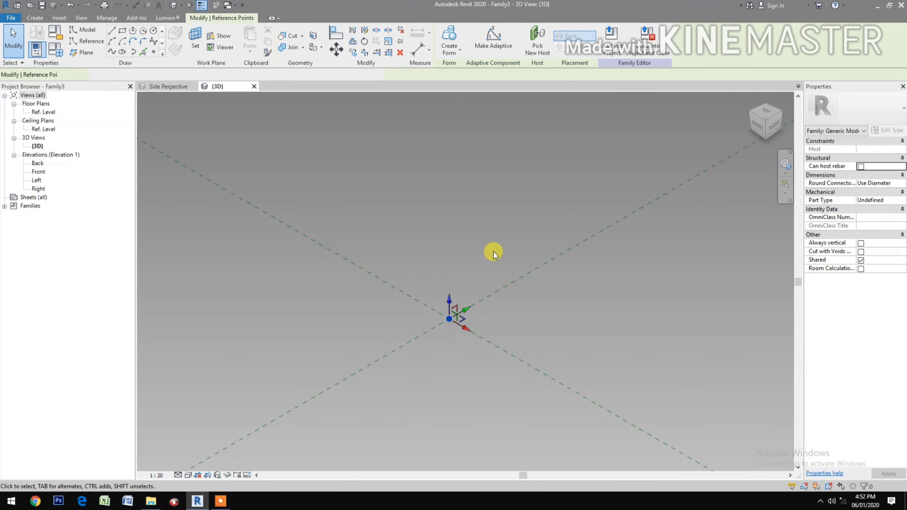
pyautogui.click(486, 53)
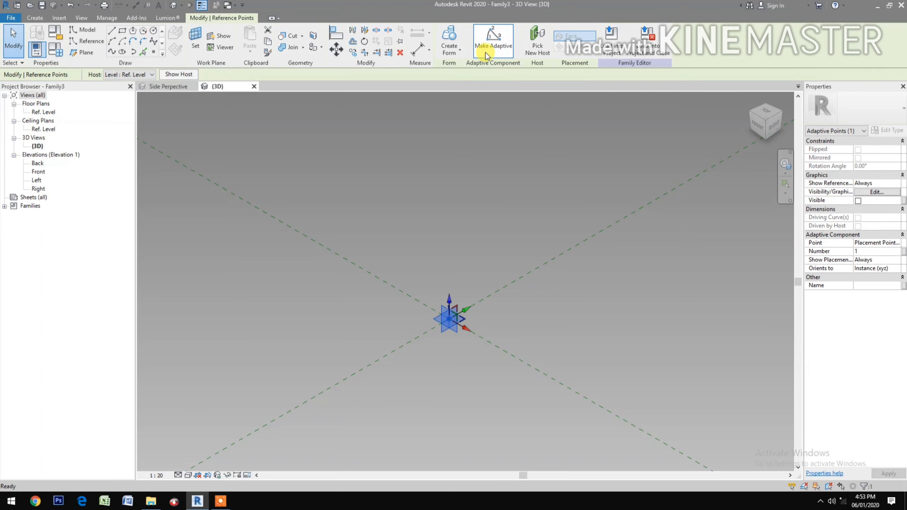
pyautogui.click(436, 359)
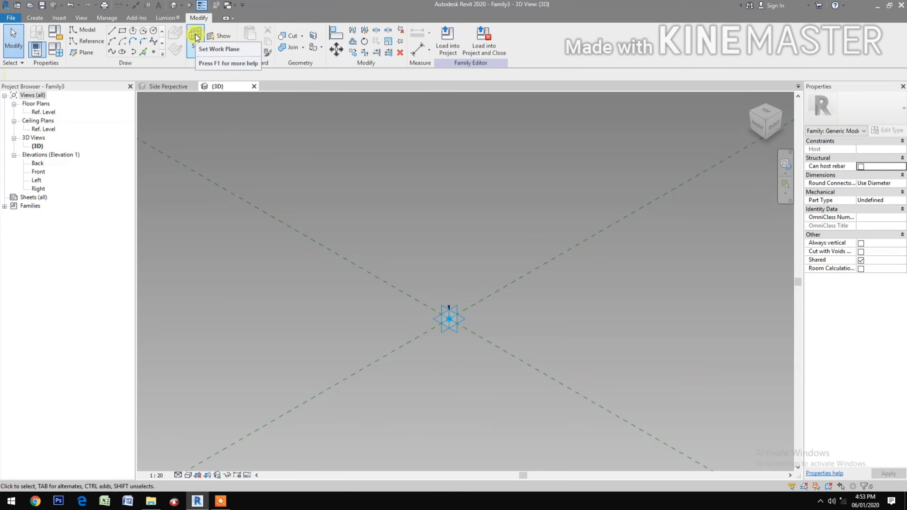
# - Set the adaptive point's vertical plane as the work plane and draw an upright model-line rectangle on it, just above the point
pyautogui.click(453, 306)
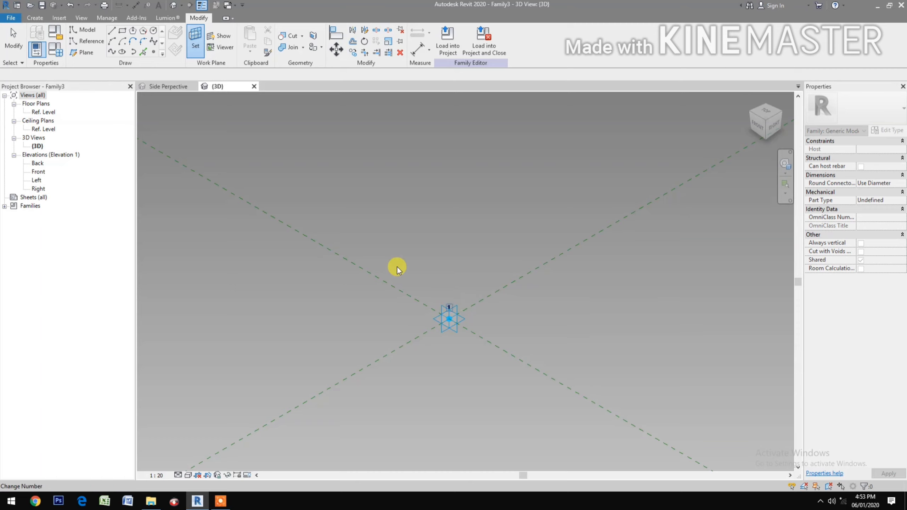
pyautogui.click(124, 32)
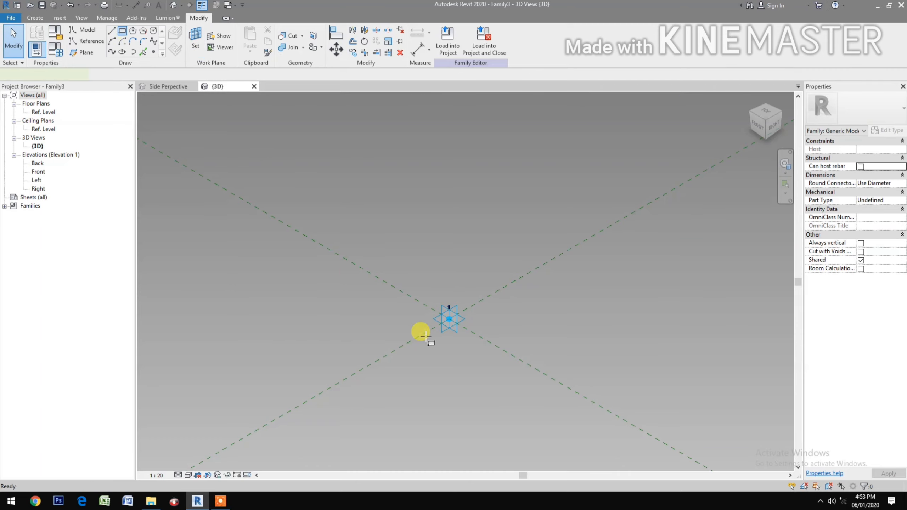
pyautogui.click(417, 311)
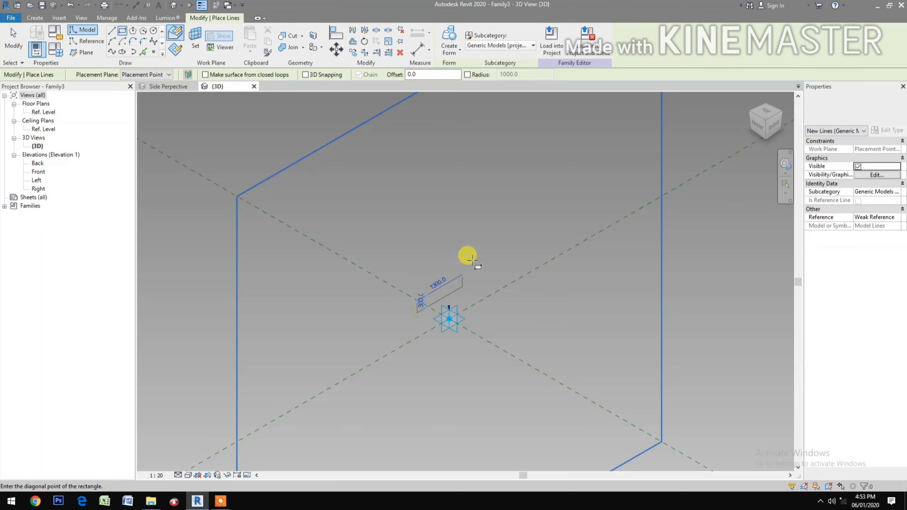
pyautogui.click(469, 183)
pyautogui.click(469, 183)
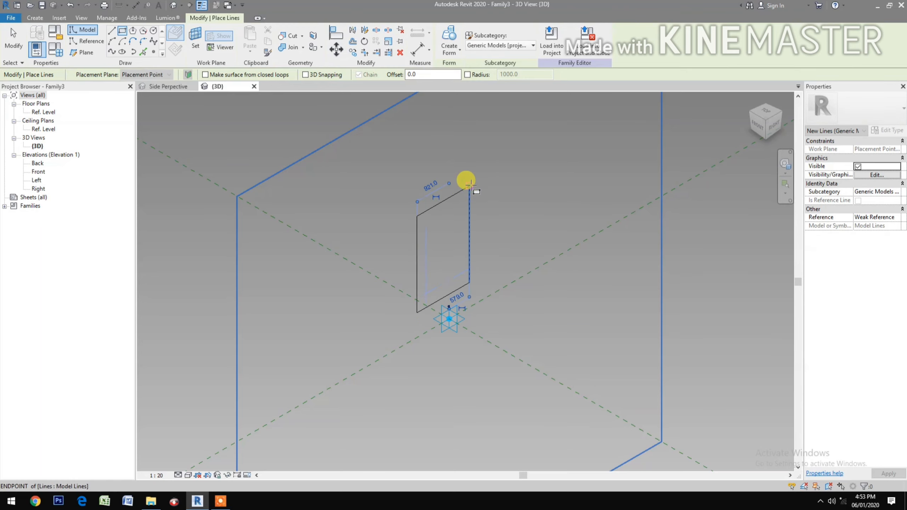
pyautogui.press('Escape')
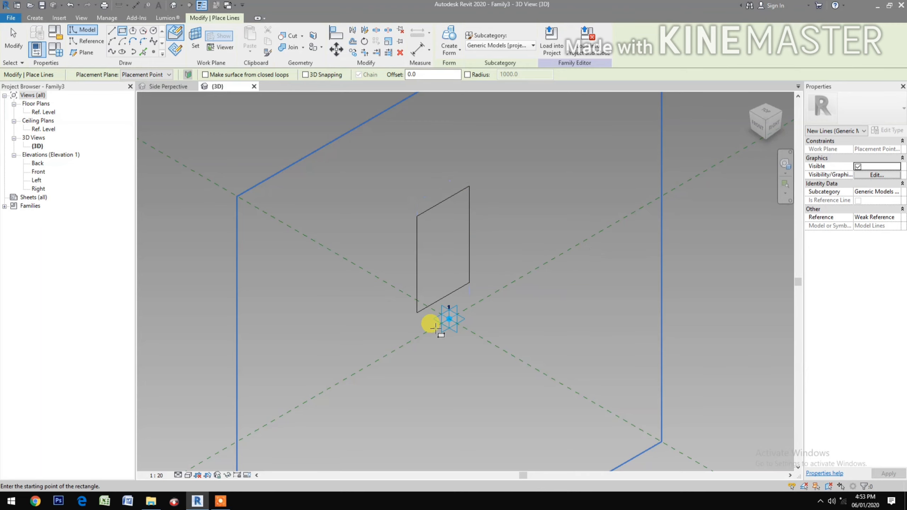
pyautogui.press('Escape')
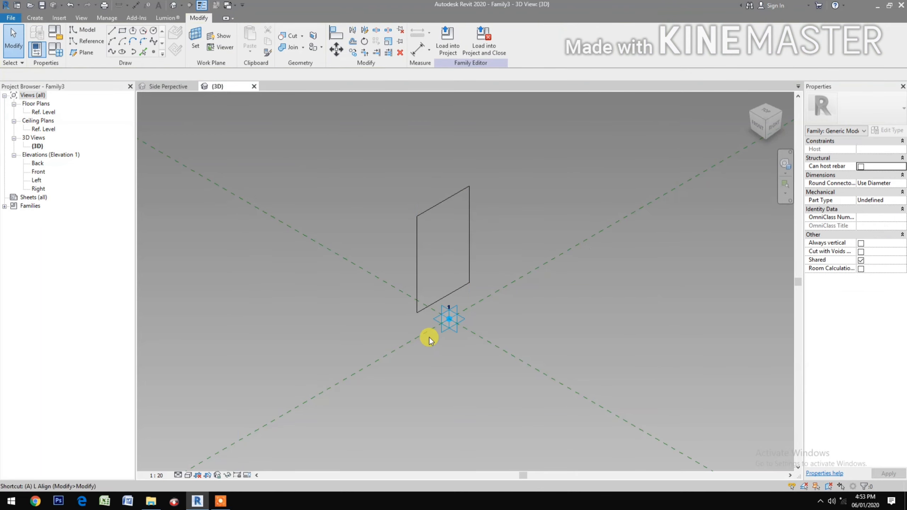
# - Align the rectangle's bottom edge to the adaptive point's horizontal reference plane and lock the alignment
pyautogui.press('a')
pyautogui.press('l')
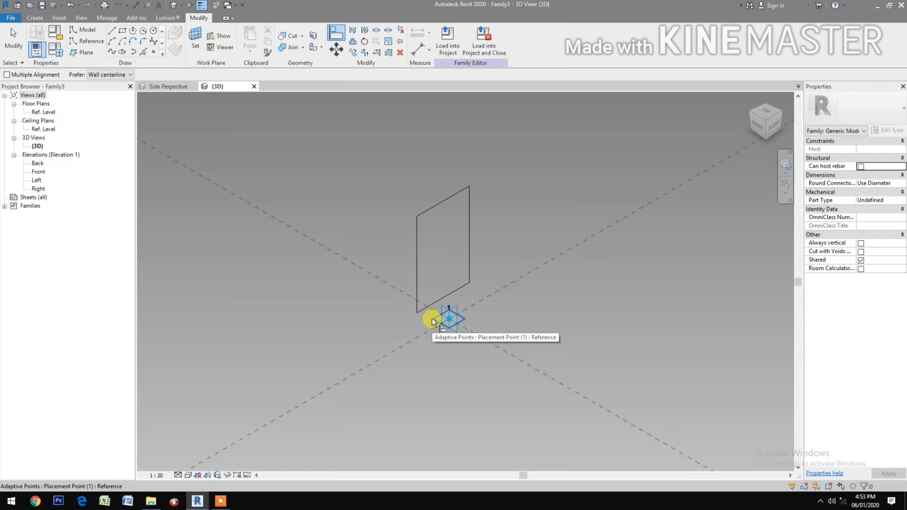
pyautogui.click(432, 318)
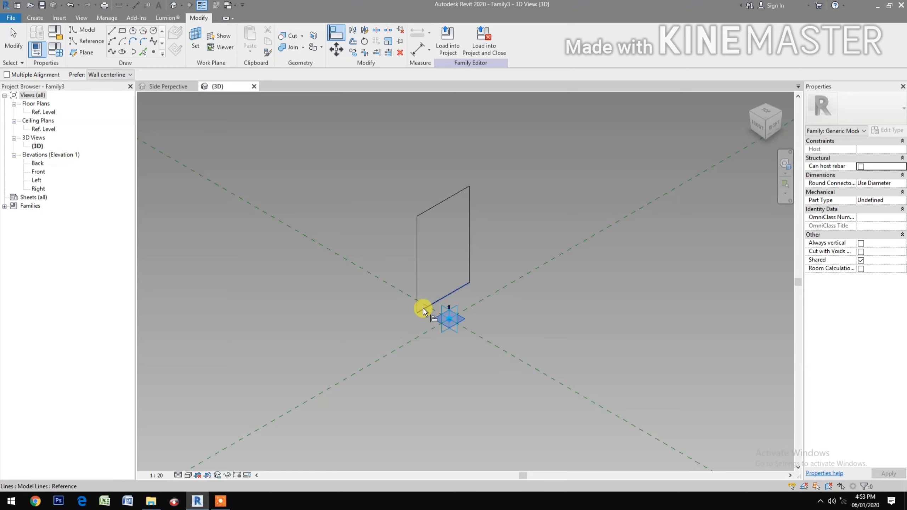
pyautogui.click(423, 307)
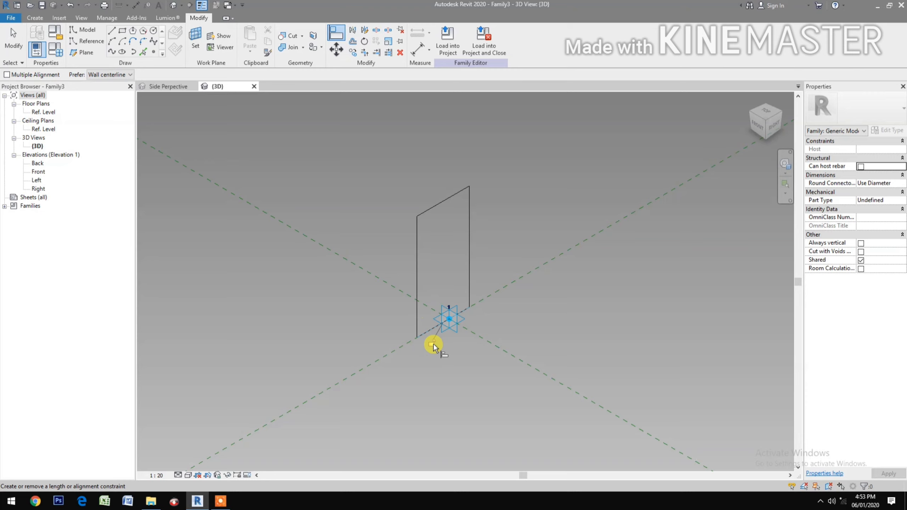
pyautogui.click(433, 343)
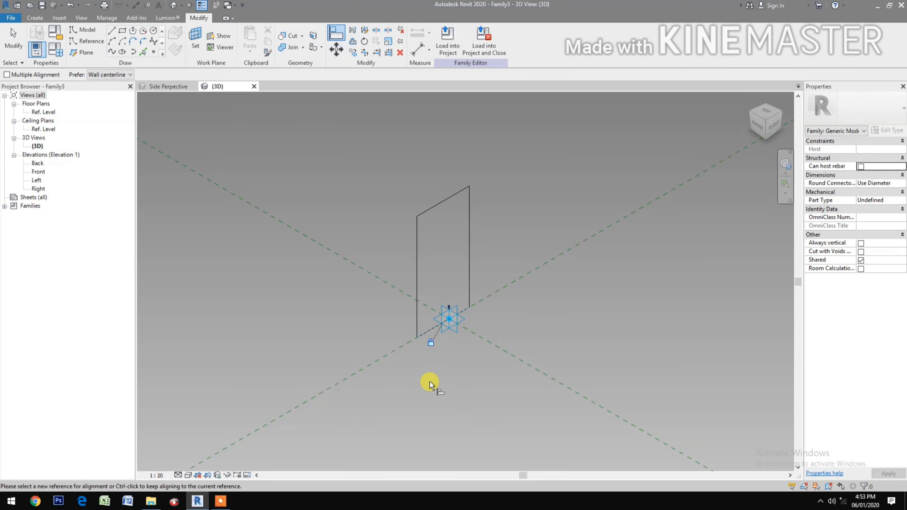
# - Dimension the rectangle's two vertical sides with the centre reference plane between them and make the segments equal
pyautogui.press('d')
pyautogui.press('i')
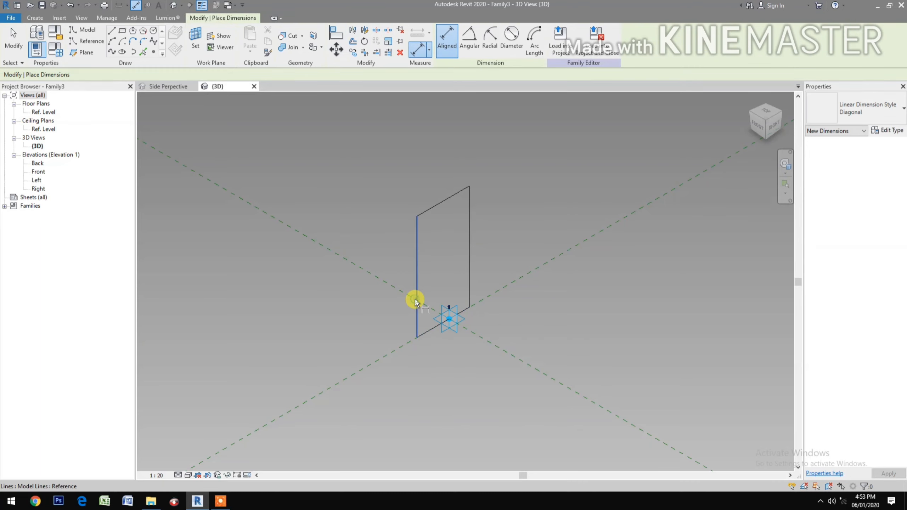
pyautogui.click(416, 300)
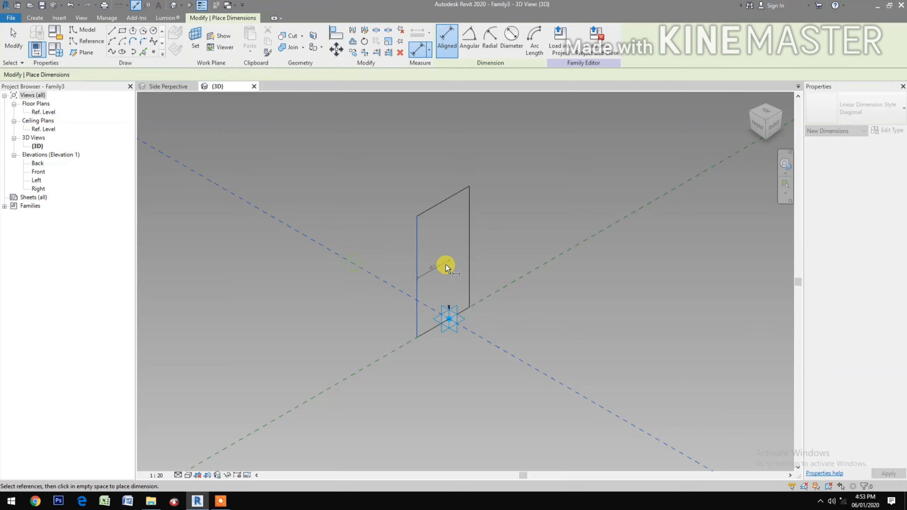
pyautogui.click(469, 250)
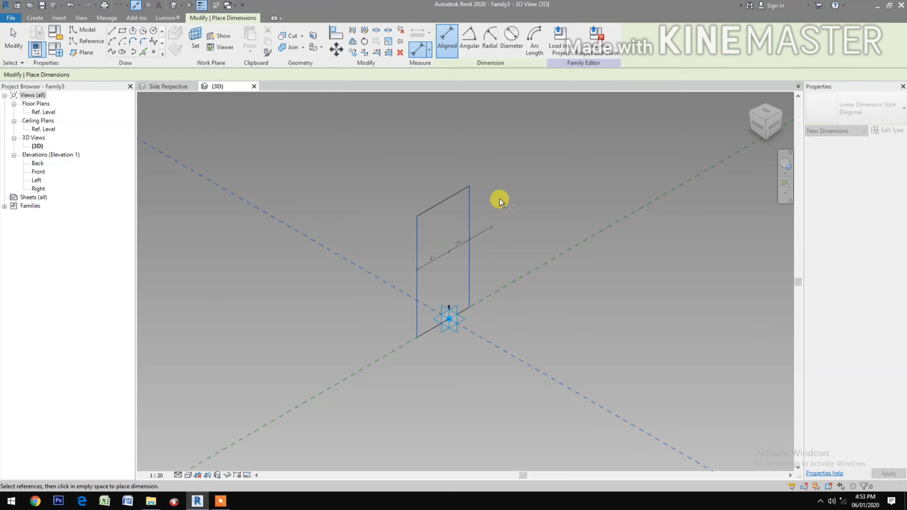
pyautogui.click(491, 145)
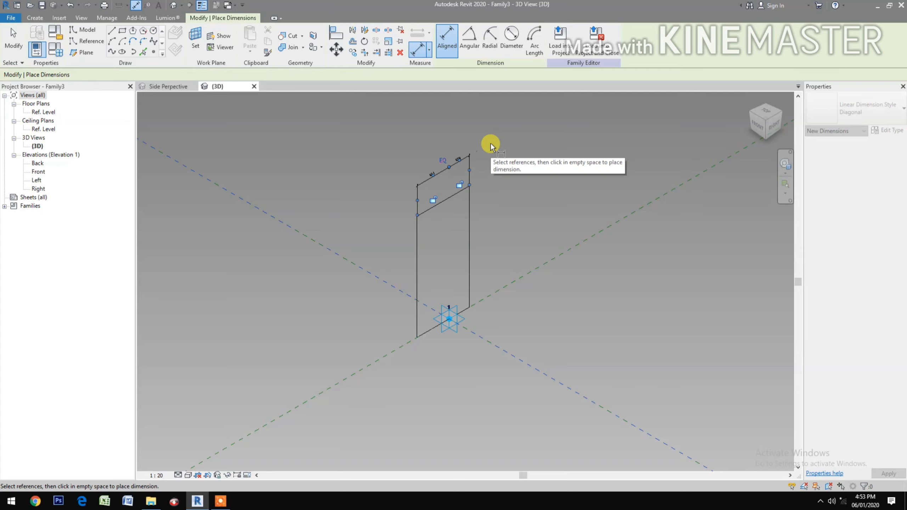
pyautogui.click(441, 163)
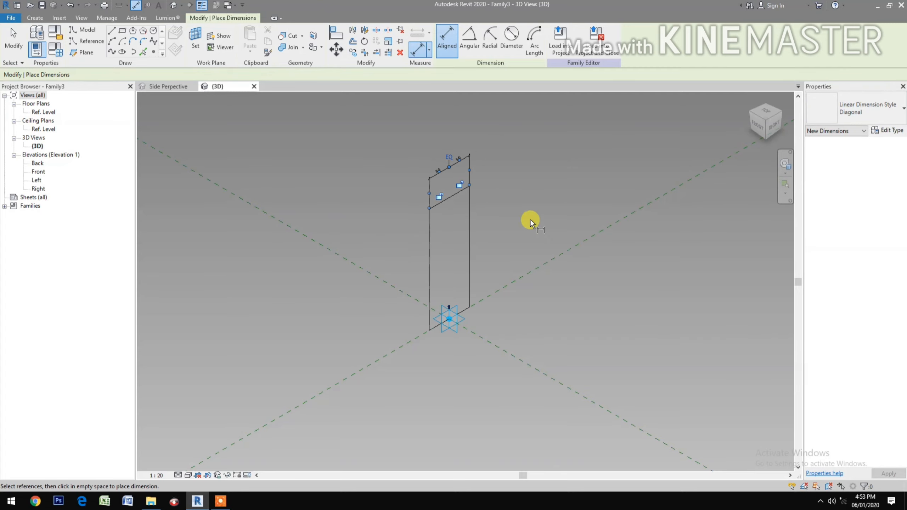
# - Add an overall width dimension between the rectangle's two vertical sides, placed above the equality dimension
pyautogui.click(429, 250)
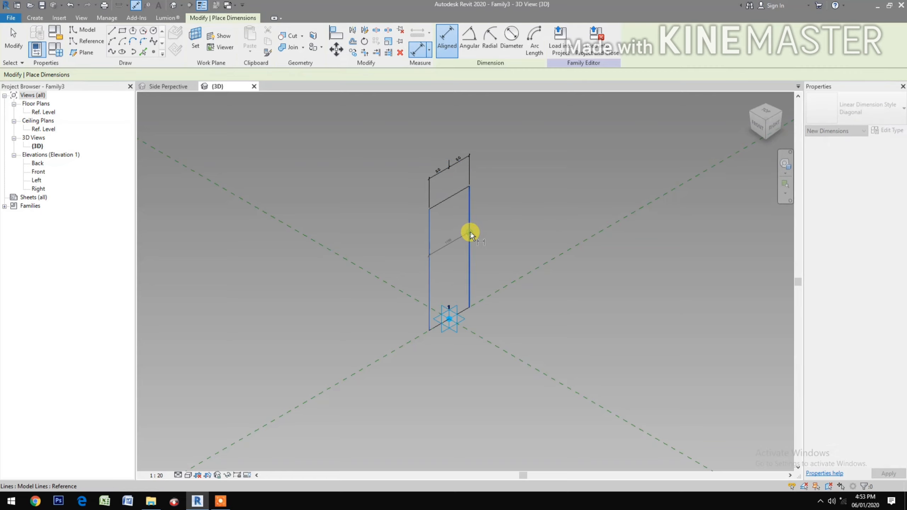
pyautogui.click(470, 231)
pyautogui.click(481, 135)
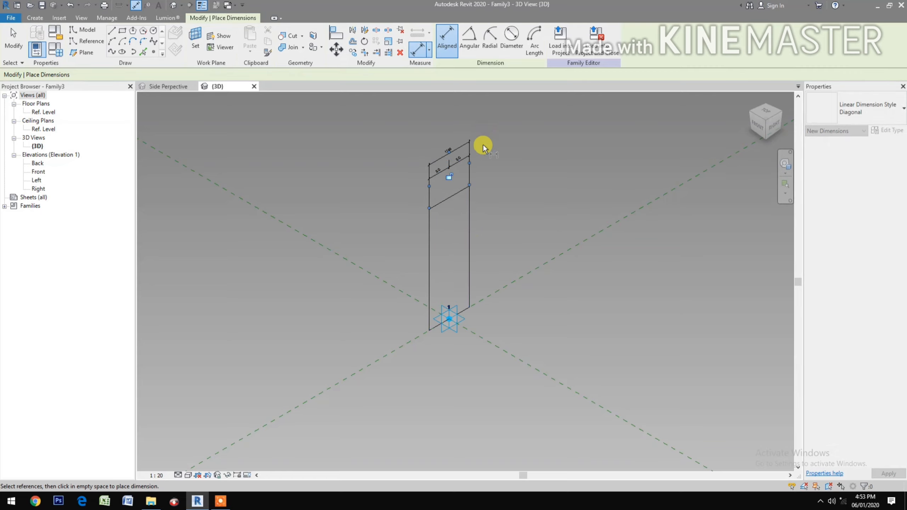
pyautogui.press('Escape')
pyautogui.press('Escape')
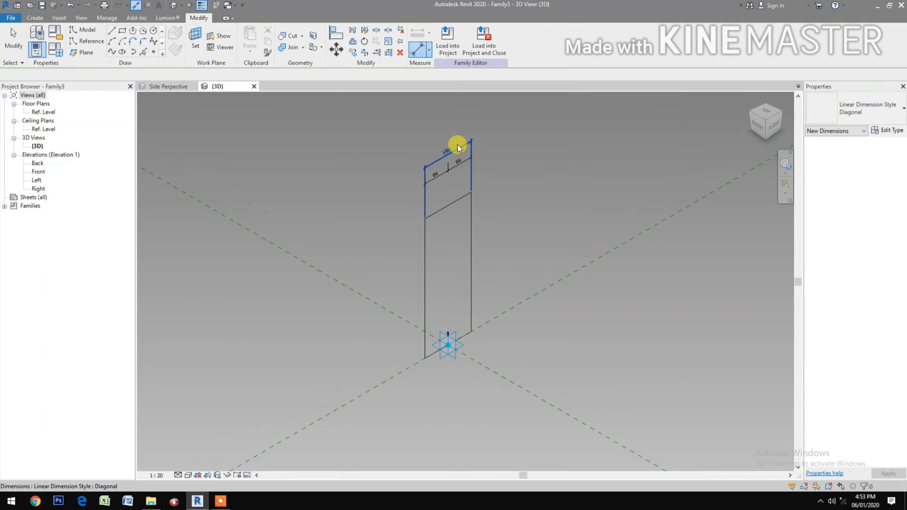
# - Label the overall width dimension with a new instance family parameter named Width
pyautogui.scroll(3, 458, 144)
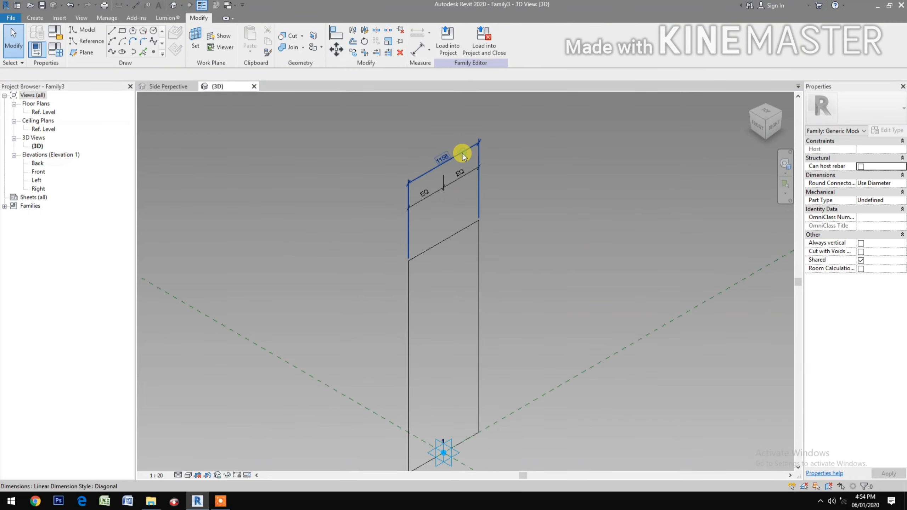
pyautogui.click(462, 153)
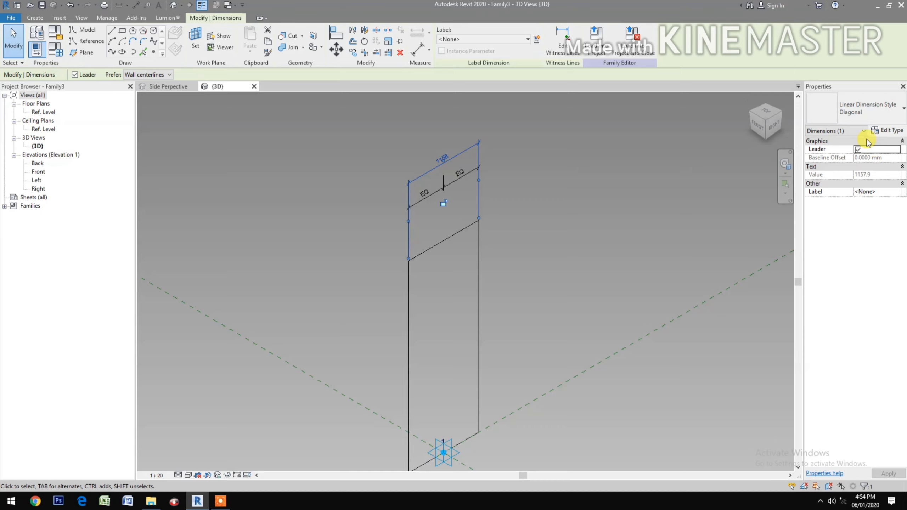
pyautogui.click(536, 40)
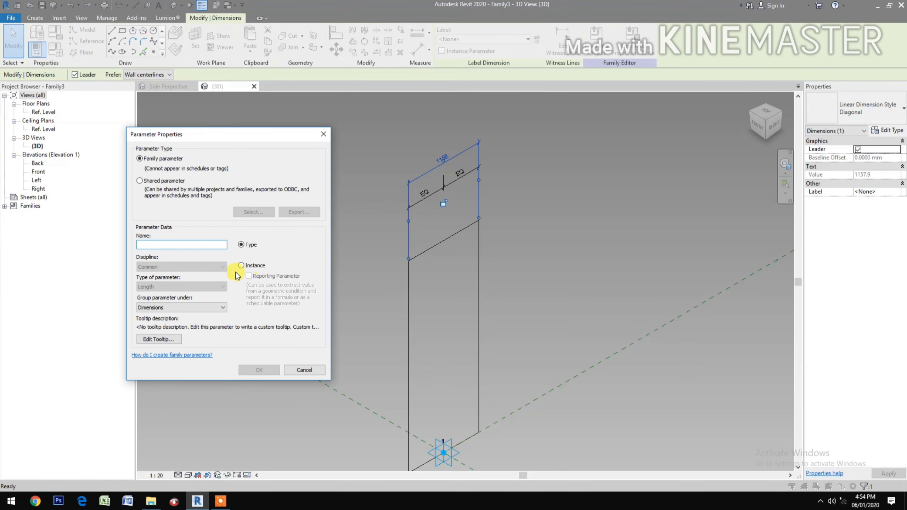
pyautogui.click(241, 265)
pyautogui.click(166, 244)
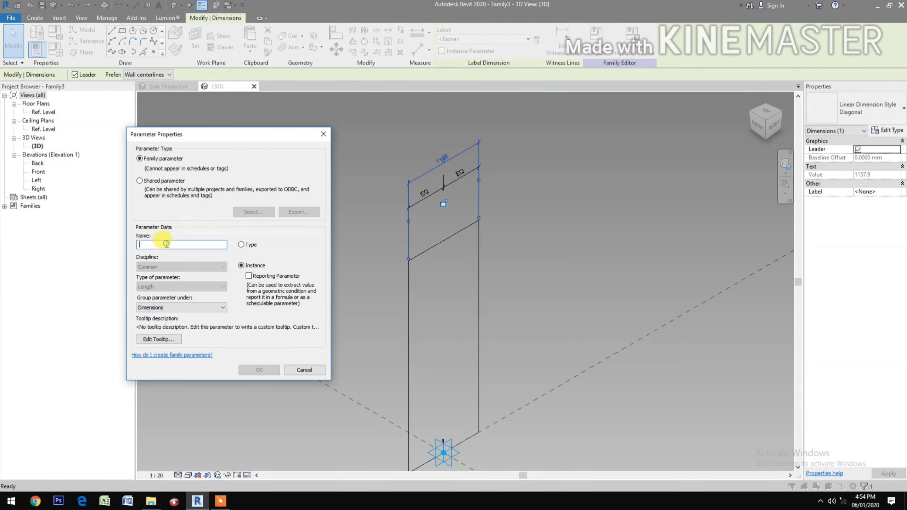
pyautogui.write('Width')
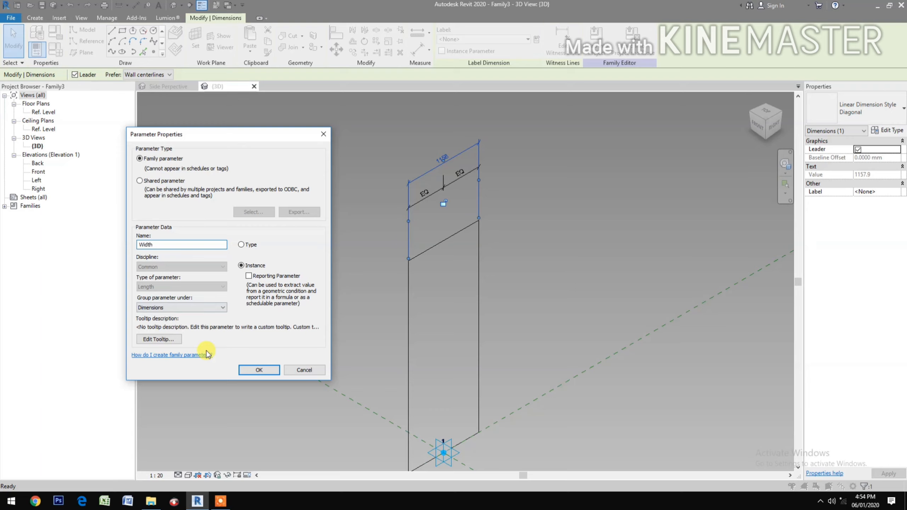
pyautogui.click(258, 370)
# - Dimension the rectangle's height from the adaptive point's horizontal reference plane to the top edge, placing the dimension outside the vertical side
pyautogui.scroll(-2, 319, 304)
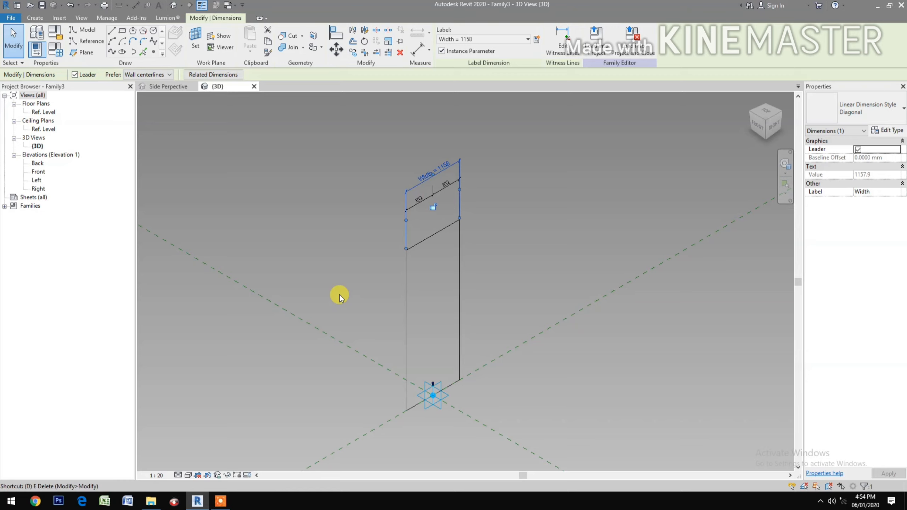
pyautogui.press('d')
pyautogui.press('i')
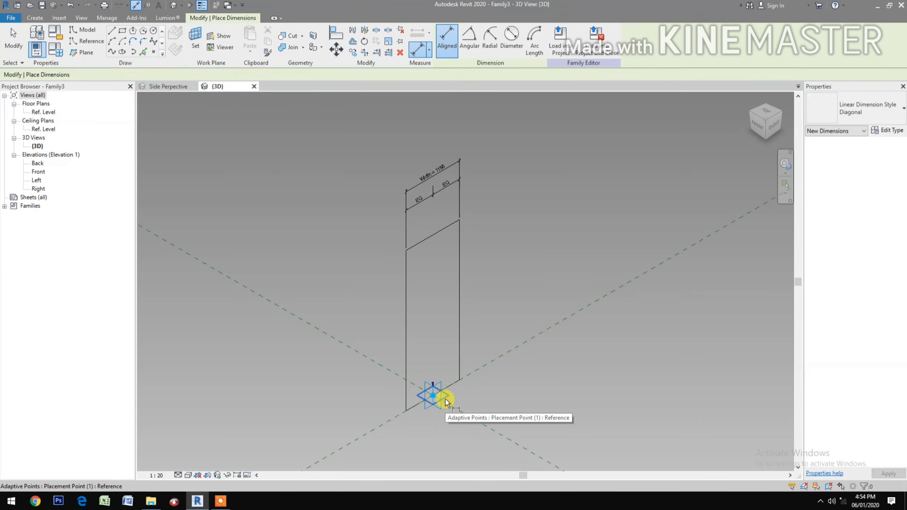
pyautogui.click(445, 400)
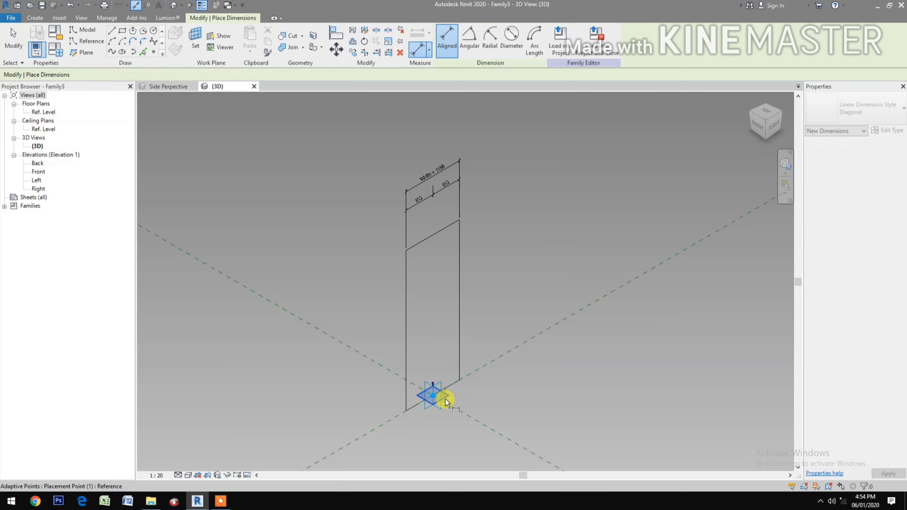
pyautogui.click(422, 240)
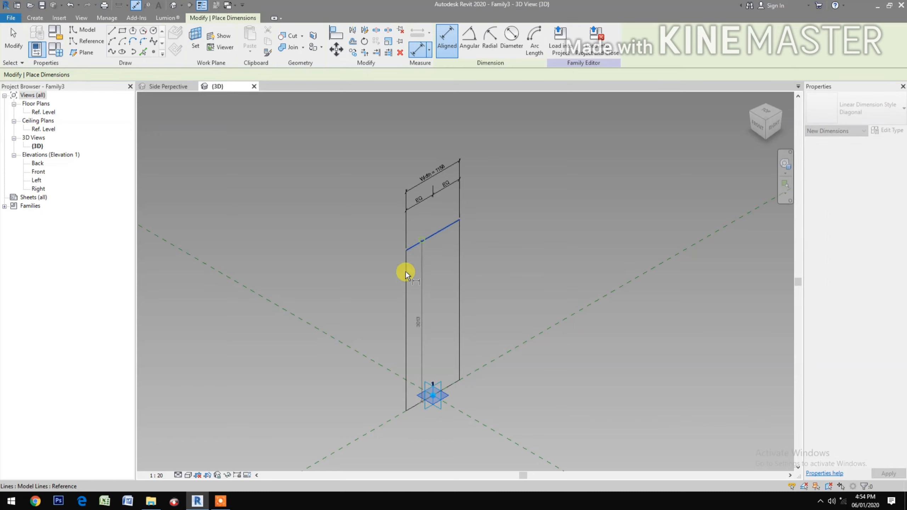
pyautogui.click(358, 384)
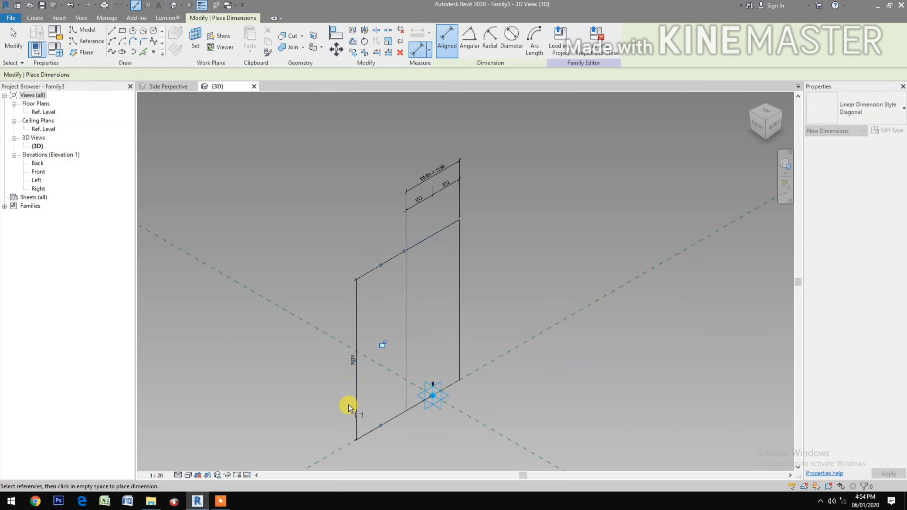
pyautogui.press('Escape')
pyautogui.press('Escape')
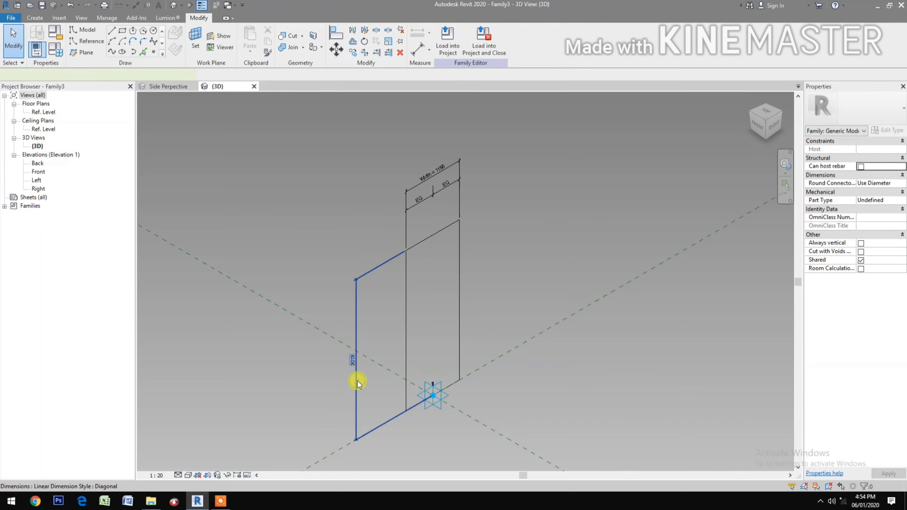
# - Label the height dimension with a new instance family parameter named Depth
pyautogui.click(356, 375)
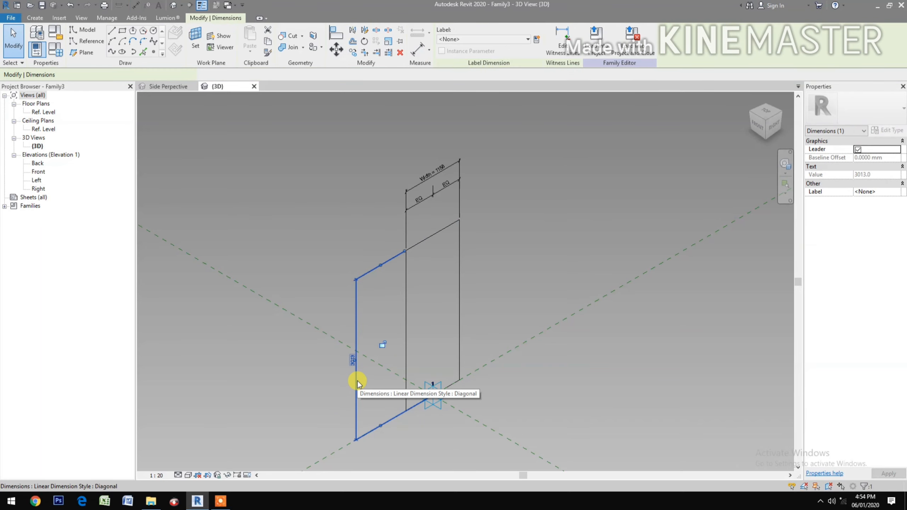
pyautogui.click(536, 40)
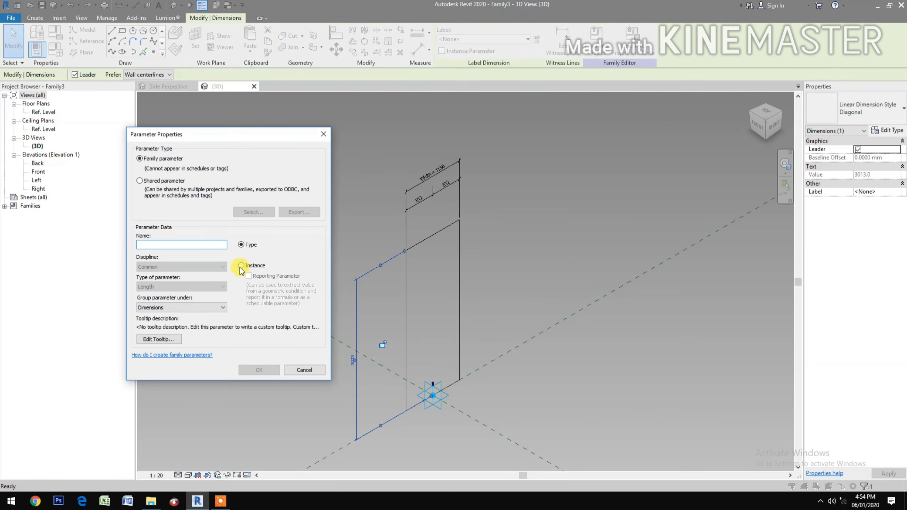
pyautogui.click(240, 266)
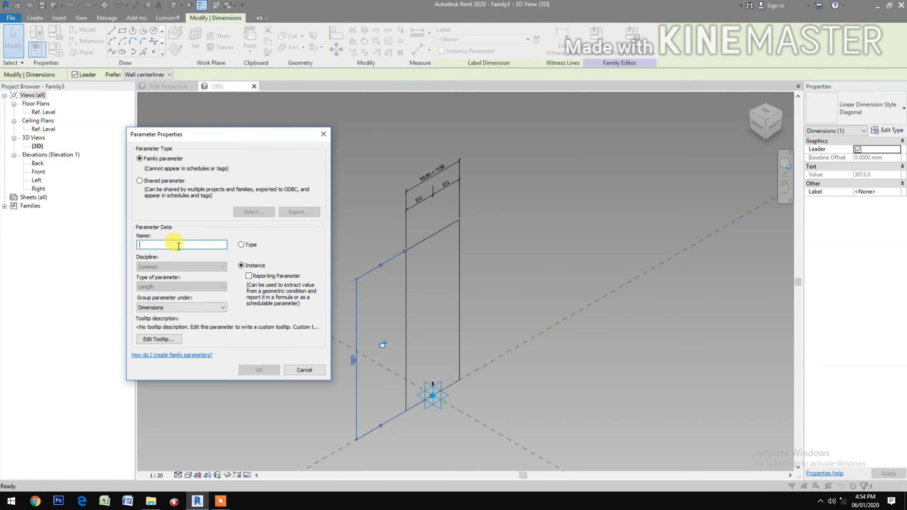
pyautogui.write('Depth')
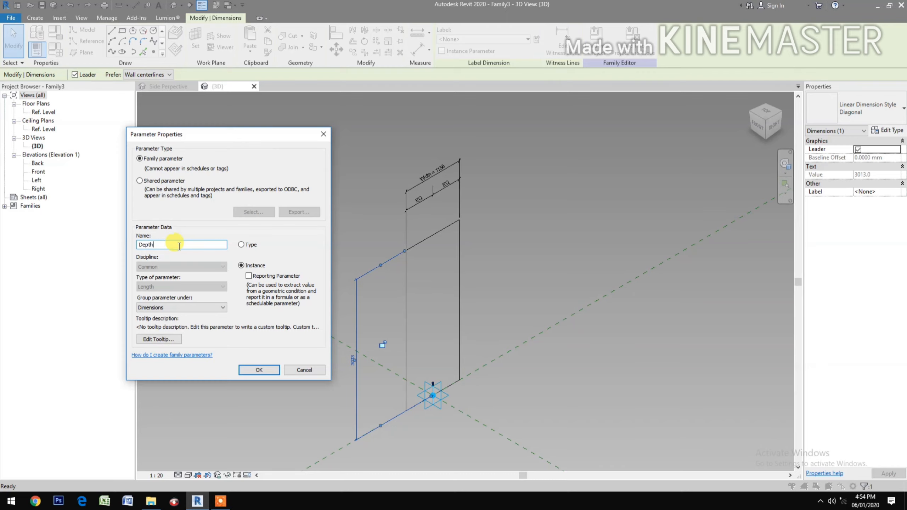
pyautogui.click(254, 369)
pyautogui.click(280, 377)
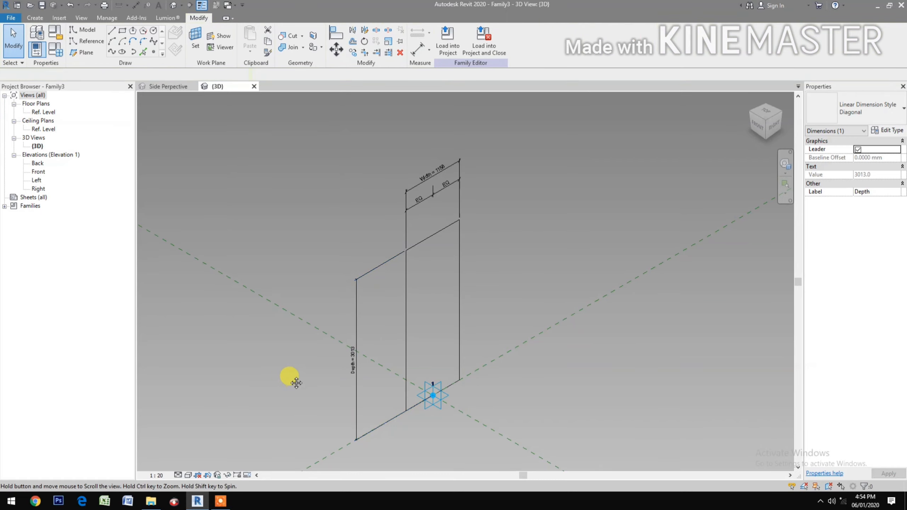
# - Turn off the family's Shared property and turn on Always vertical
pyautogui.moveTo(290, 376); pyautogui.dragTo(394, 347, button='middle')
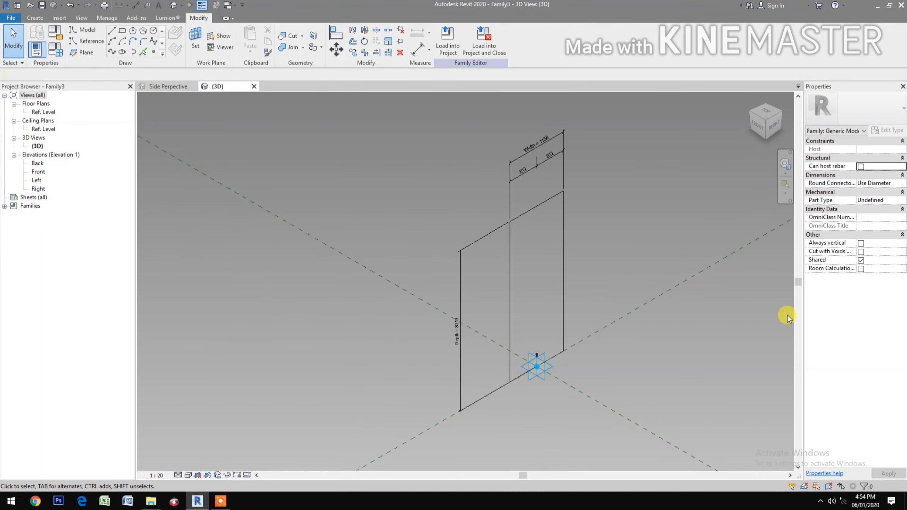
pyautogui.click(860, 261)
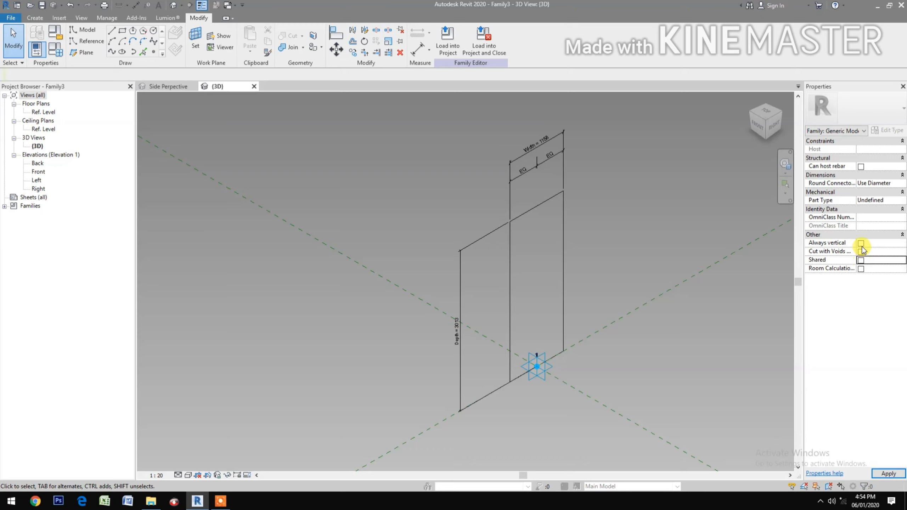
pyautogui.click(861, 244)
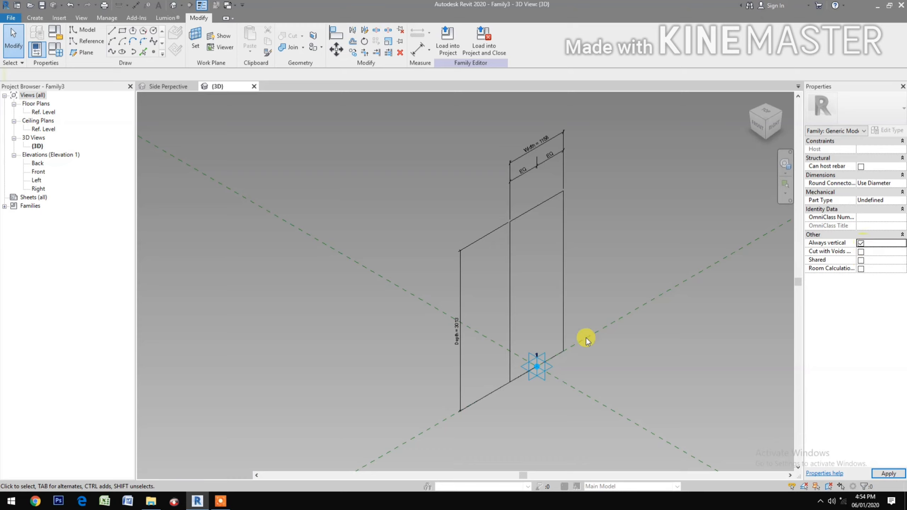
# - Open the family types and move the Width parameter above Depth in the Dimensions group
pyautogui.click(60, 53)
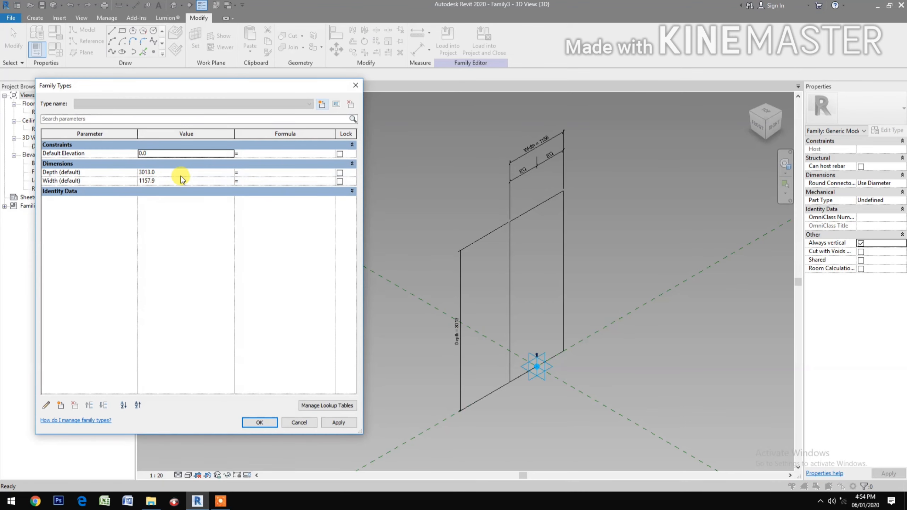
pyautogui.click(106, 180)
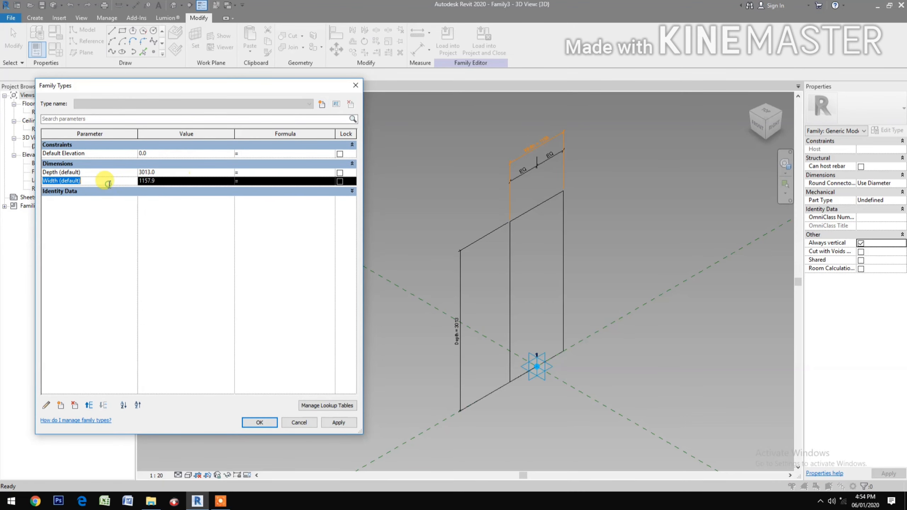
pyautogui.click(88, 406)
# - Set the default Width to 50 and the default Depth to 300 and apply them to the profile
pyautogui.click(180, 172)
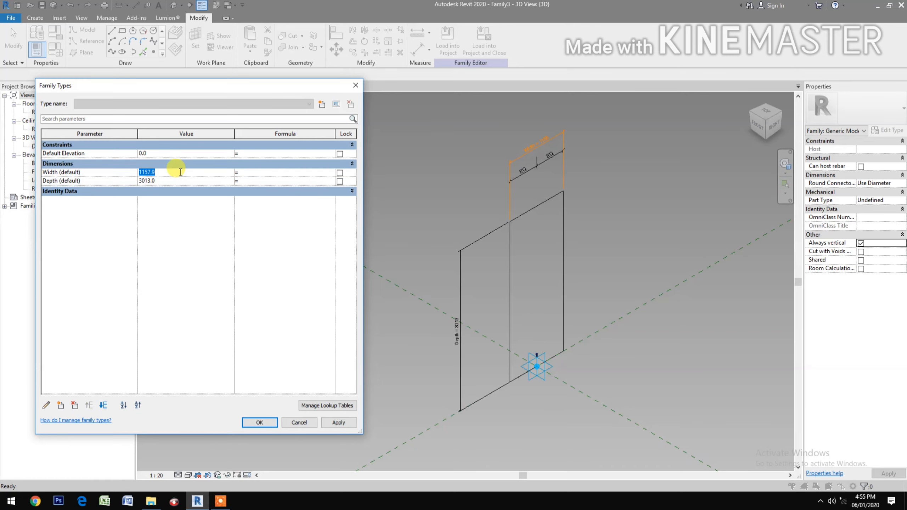
pyautogui.write('50')
pyautogui.click(187, 181)
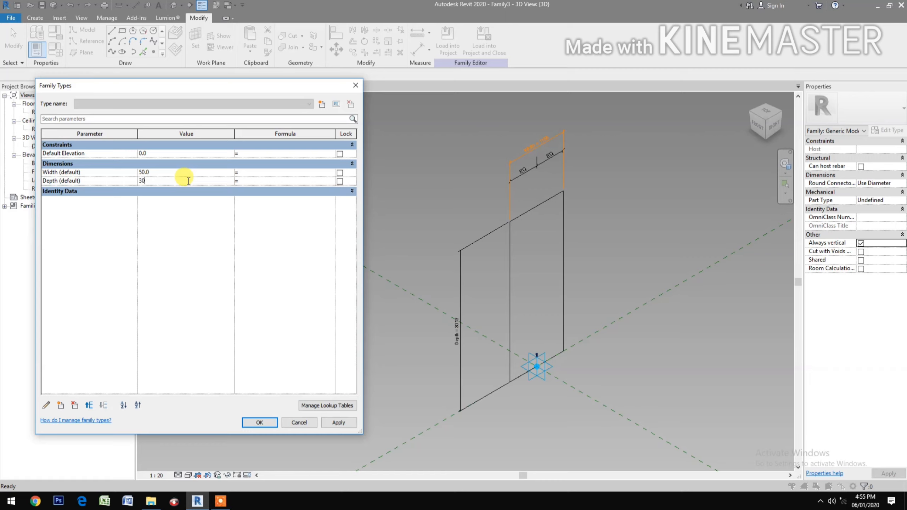
pyautogui.click(338, 422)
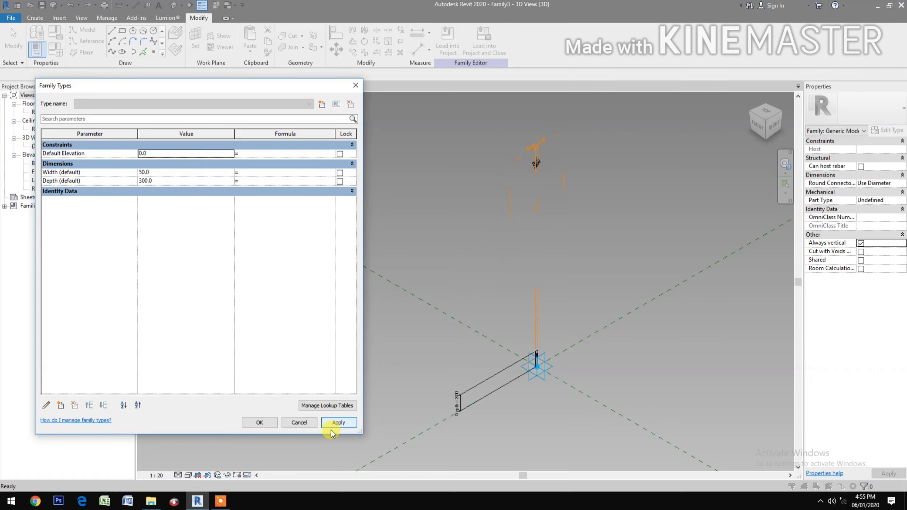
pyautogui.click(259, 423)
pyautogui.scroll(6, 547, 376)
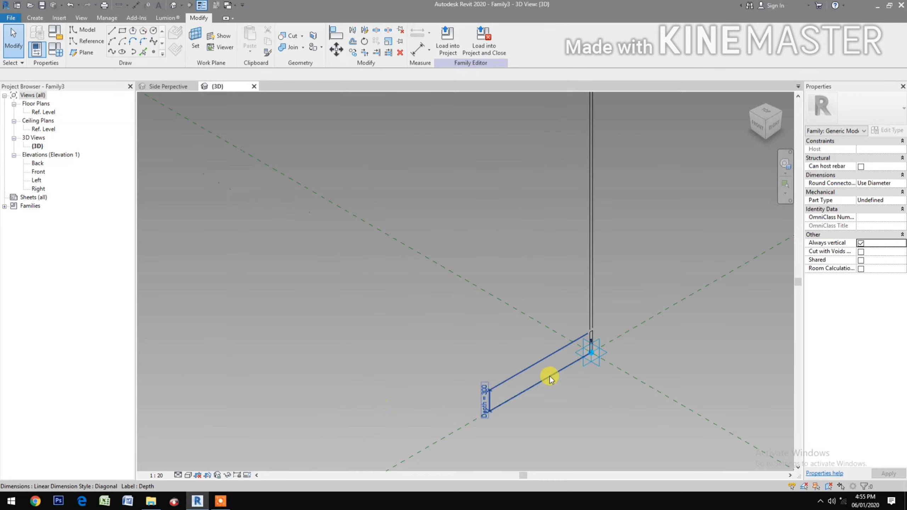
pyautogui.moveTo(659, 342); pyautogui.dragTo(461, 426, button='middle')
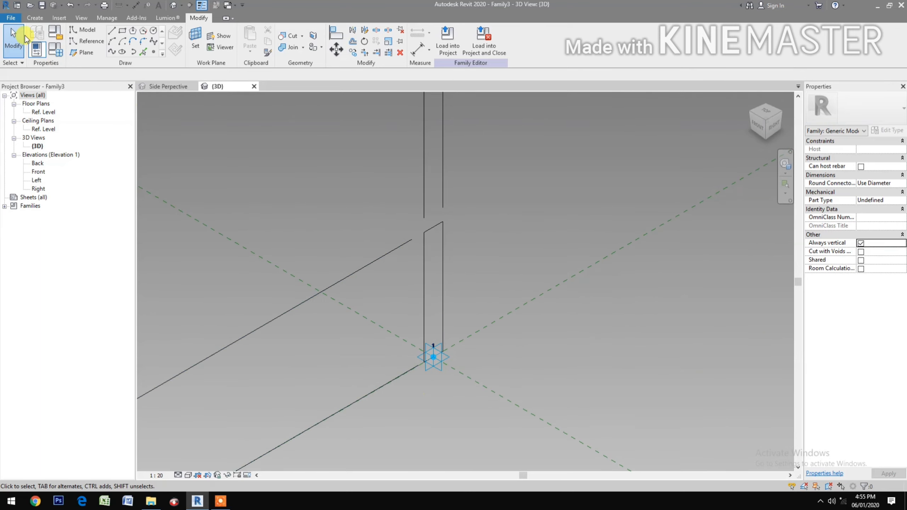
# - Create a new family from the Metric Generic Model Adaptive.rft template in the English family templates folder
pyautogui.click(13, 20)
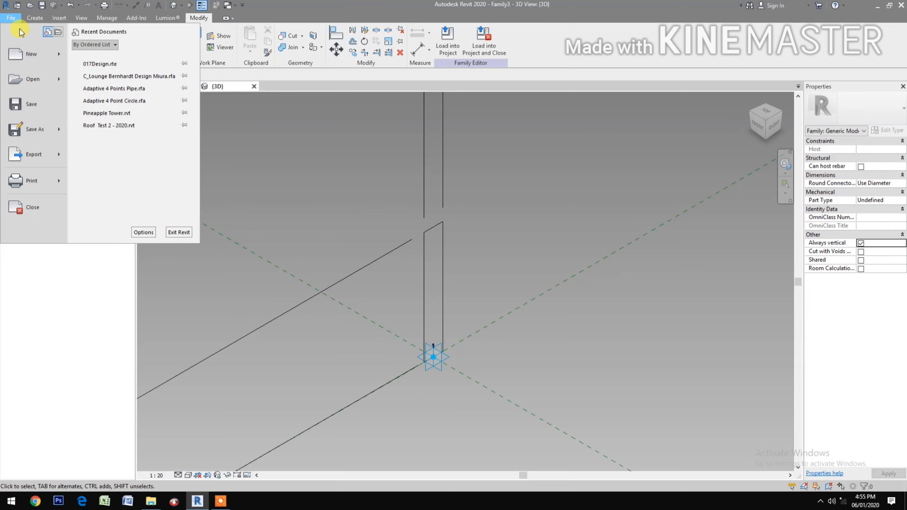
pyautogui.moveTo(45, 57)
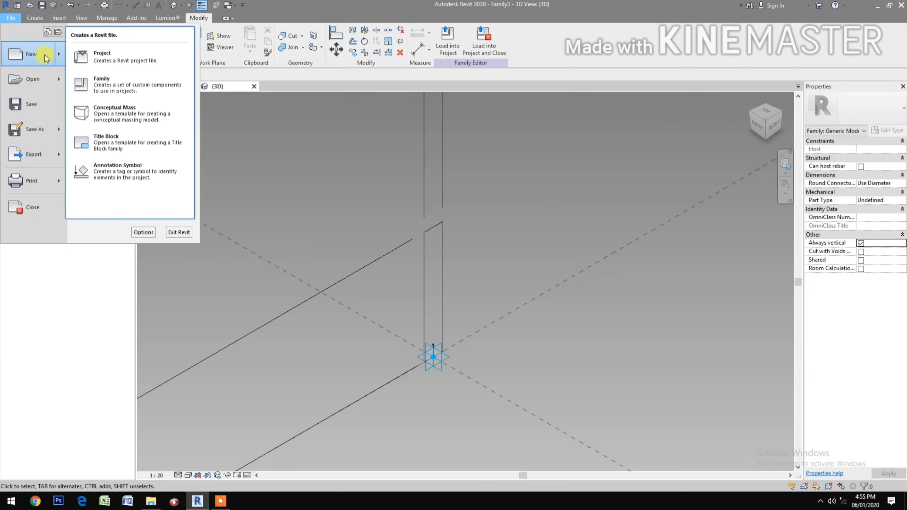
pyautogui.click(102, 90)
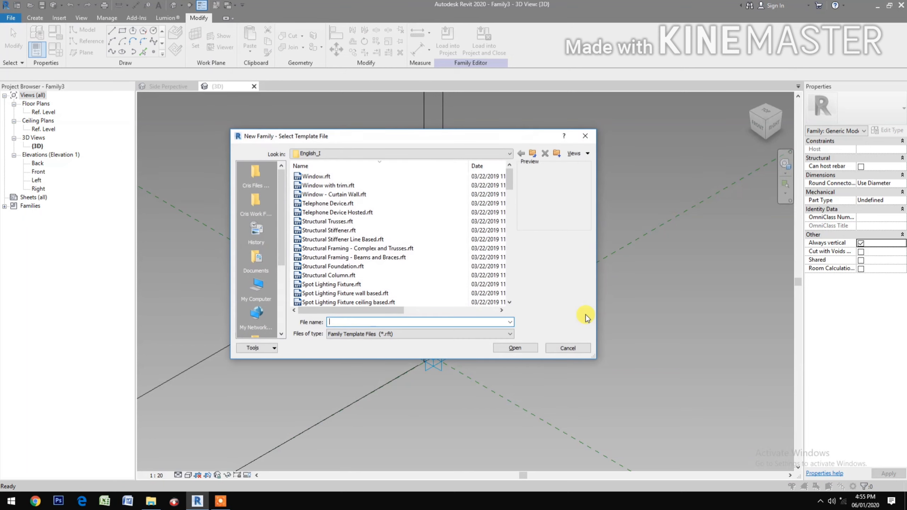
pyautogui.click(533, 153)
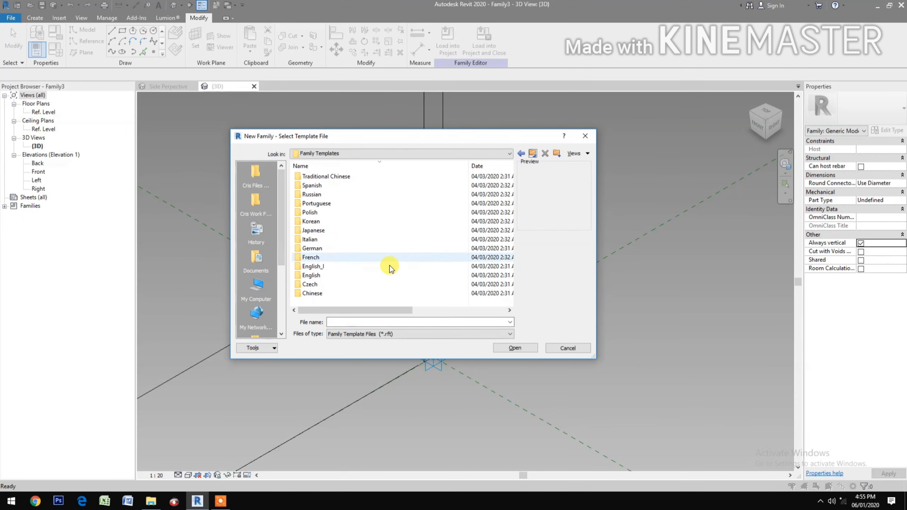
pyautogui.click(336, 278)
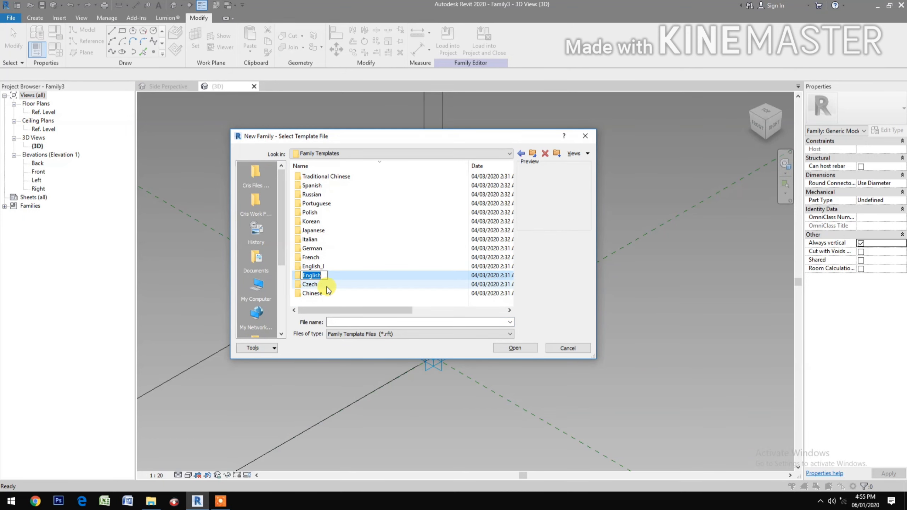
pyautogui.doubleClick(321, 275)
pyautogui.scroll(-15, 321, 278)
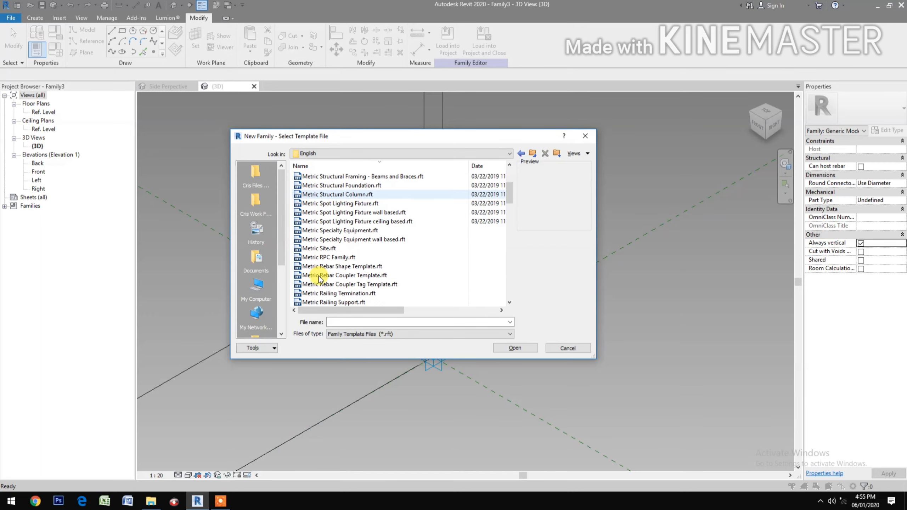
pyautogui.scroll(-3, 357, 285)
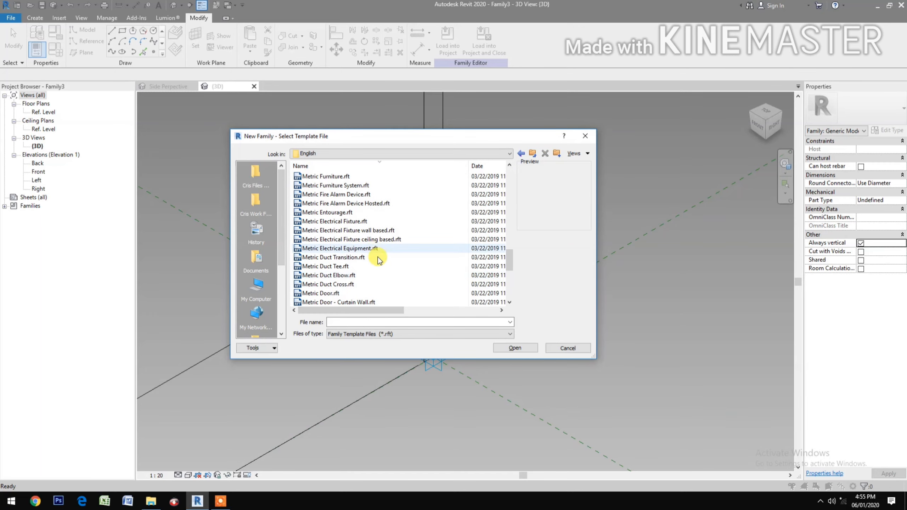
pyautogui.scroll(4, 379, 260)
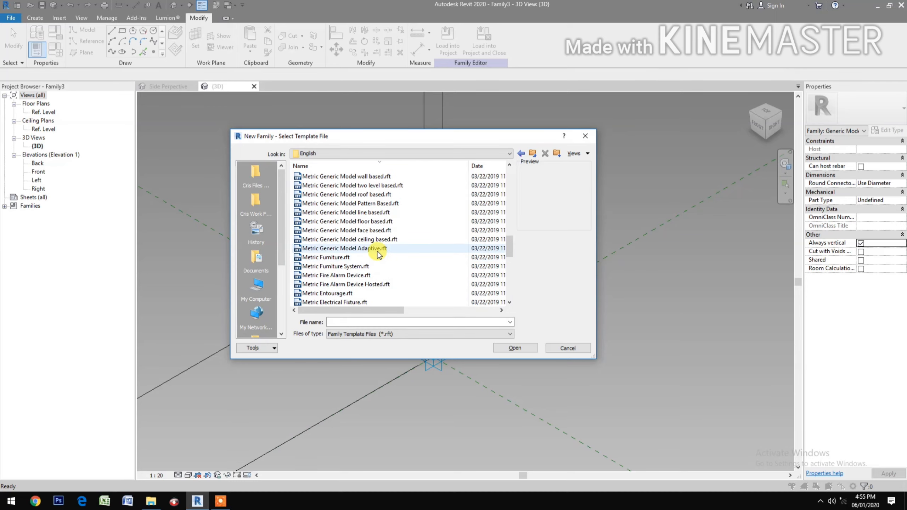
pyautogui.click(376, 248)
pyautogui.click(516, 348)
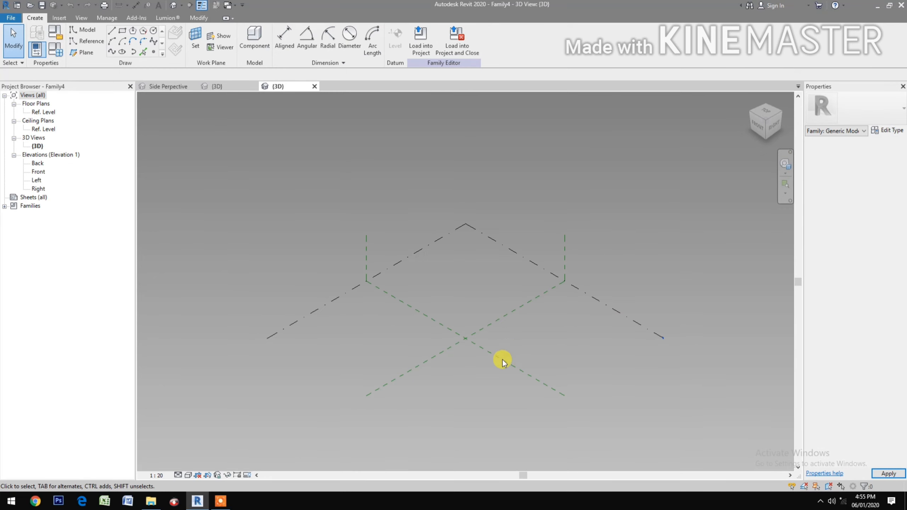
# - Place a reference point on the Center (Front/Back) reference plane near the planes' intersection and select it
pyautogui.moveTo(490, 368); pyautogui.dragTo(403, 334, button='middle')
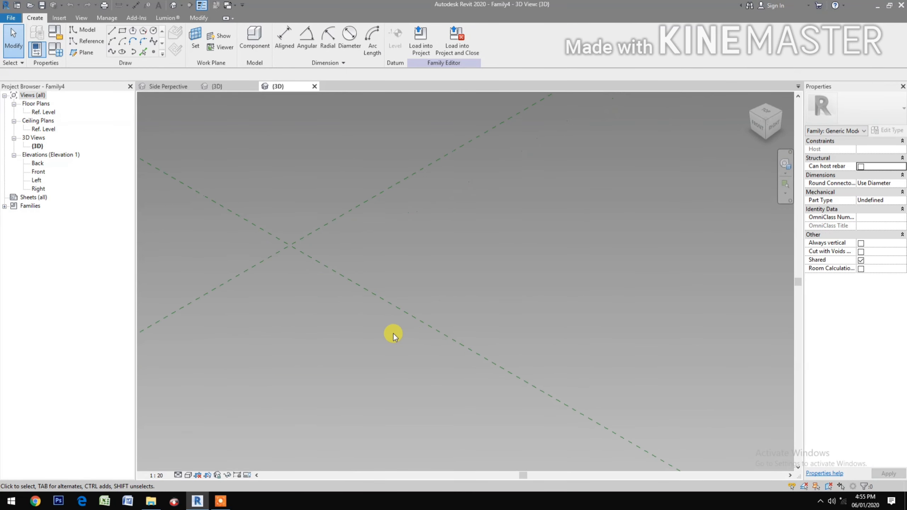
pyautogui.click(153, 53)
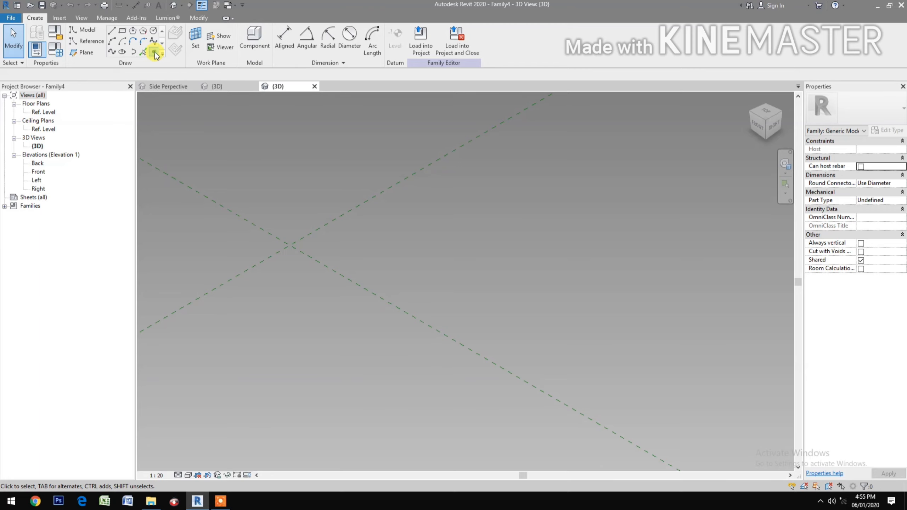
pyautogui.click(154, 54)
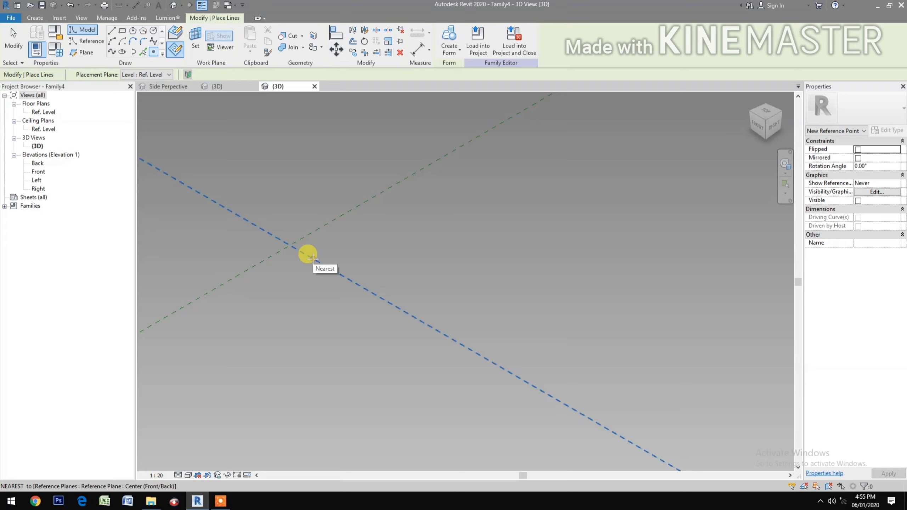
pyautogui.click(312, 257)
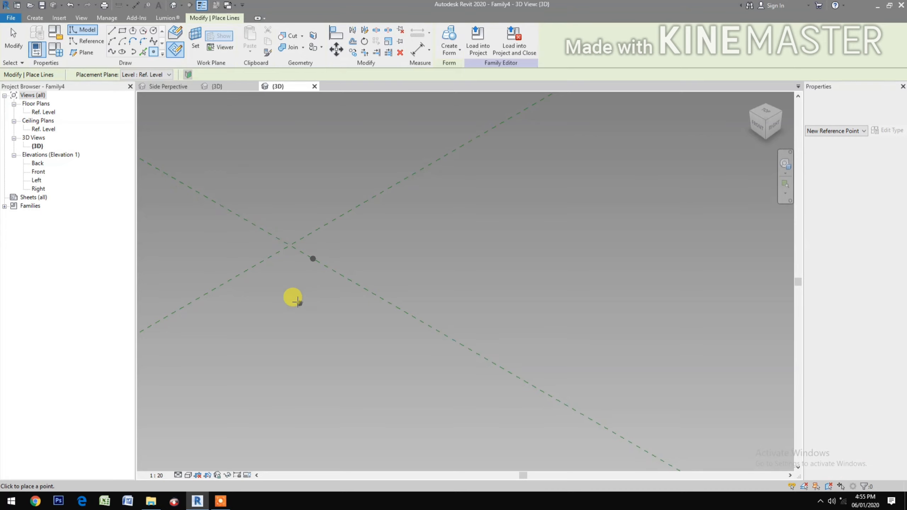
pyautogui.click(330, 338)
pyautogui.press('Escape')
pyautogui.moveTo(300, 323); pyautogui.dragTo(342, 266)
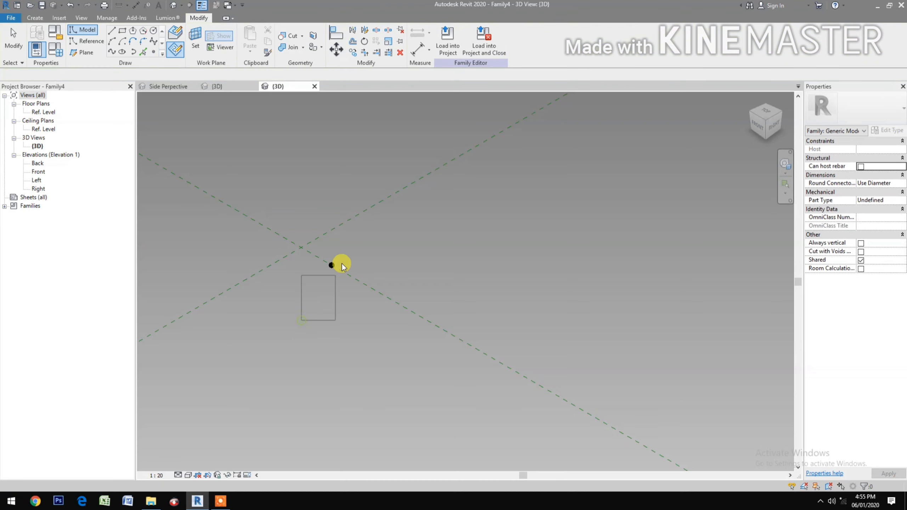
# - Make the reference point on the Center (Front/Back) plane adaptive and clear the selection
pyautogui.moveTo(369, 207); pyautogui.dragTo(368, 206)
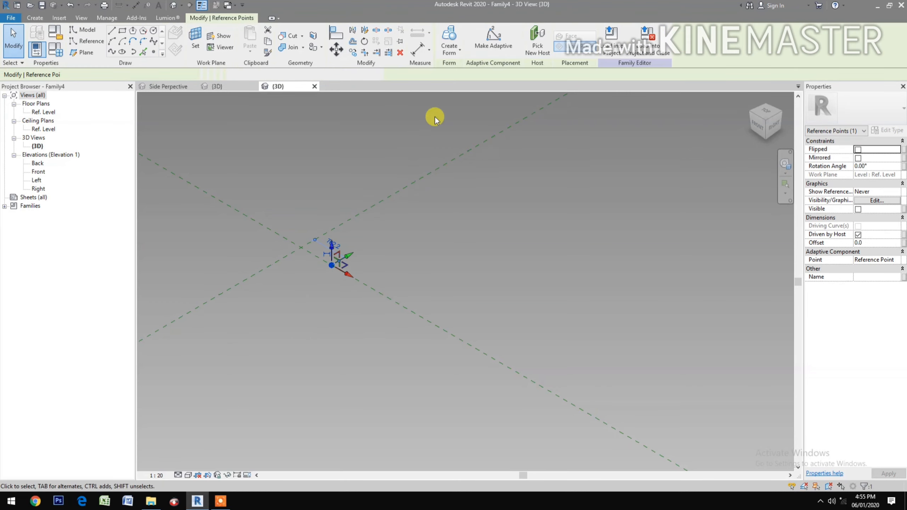
pyautogui.click(495, 49)
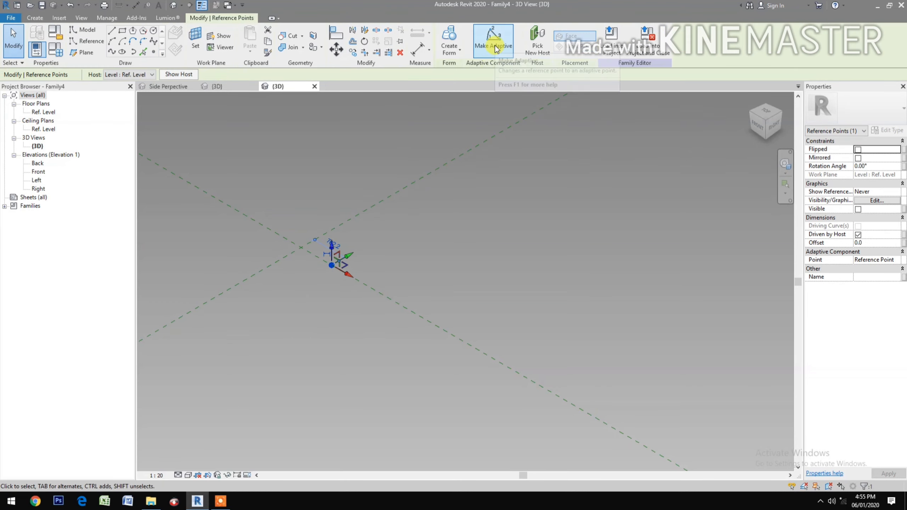
pyautogui.click(318, 331)
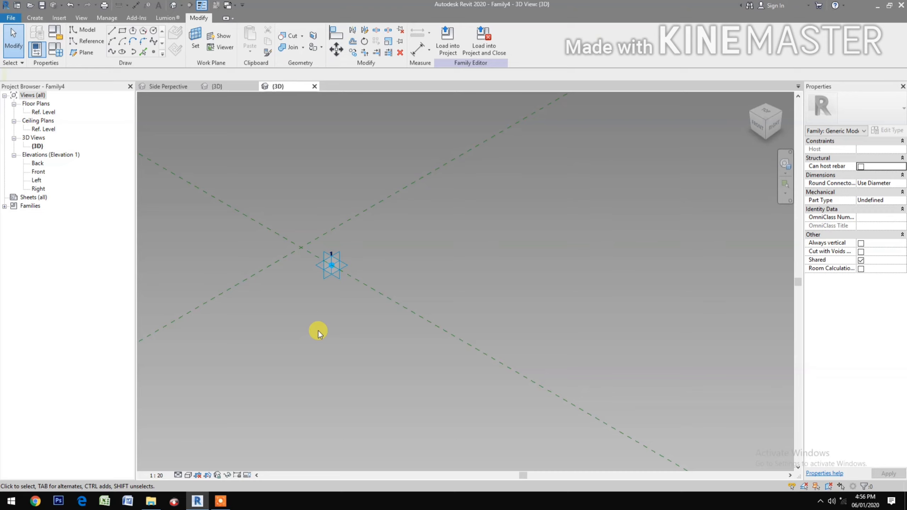
# - Load the rectangular profile family into Family4 only, not into the .rte project, and close it without saving
pyautogui.click(230, 90)
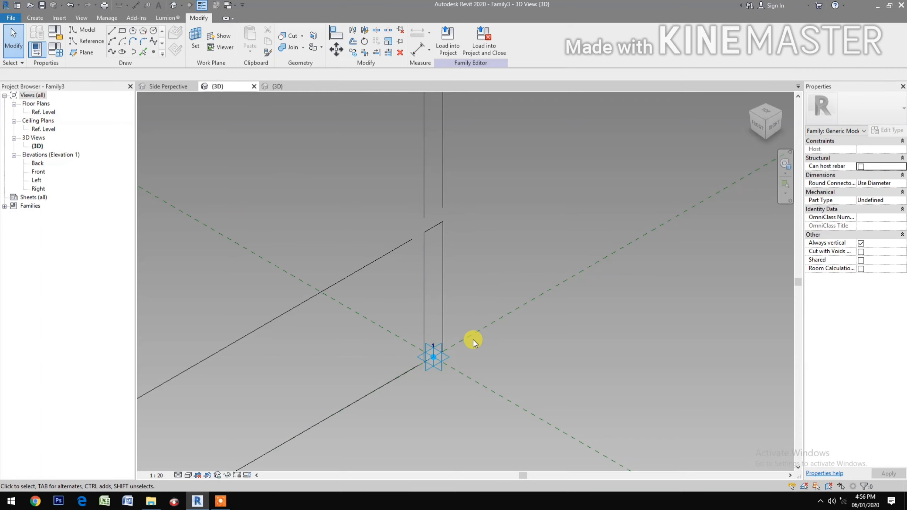
pyautogui.click(494, 56)
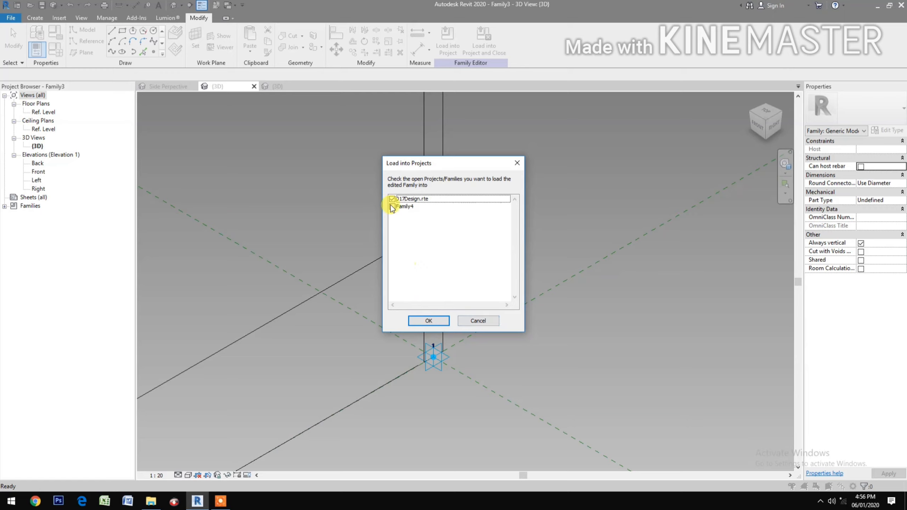
pyautogui.click(391, 207)
pyautogui.click(392, 199)
pyautogui.click(391, 199)
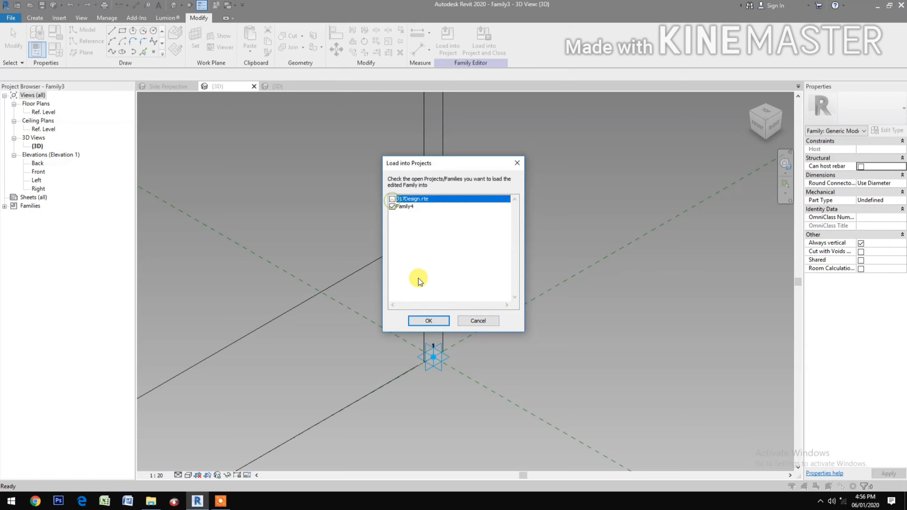
pyautogui.click(427, 321)
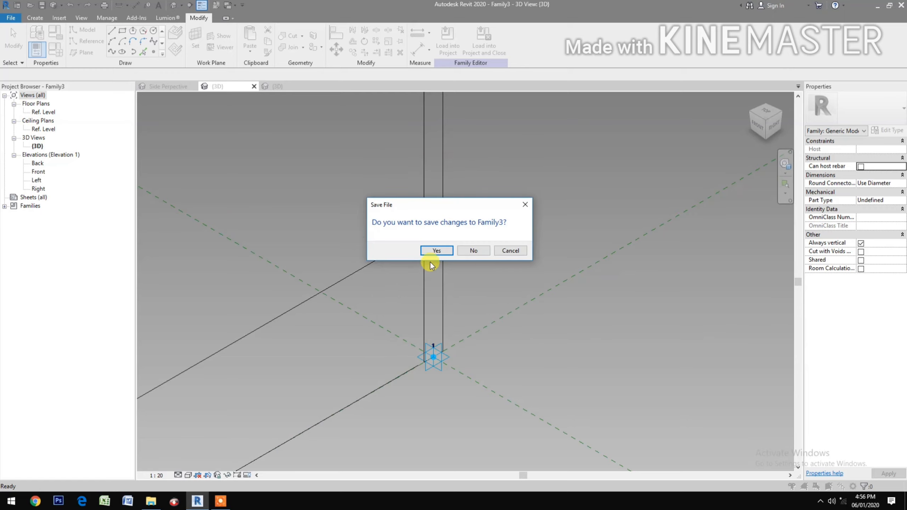
pyautogui.click(472, 250)
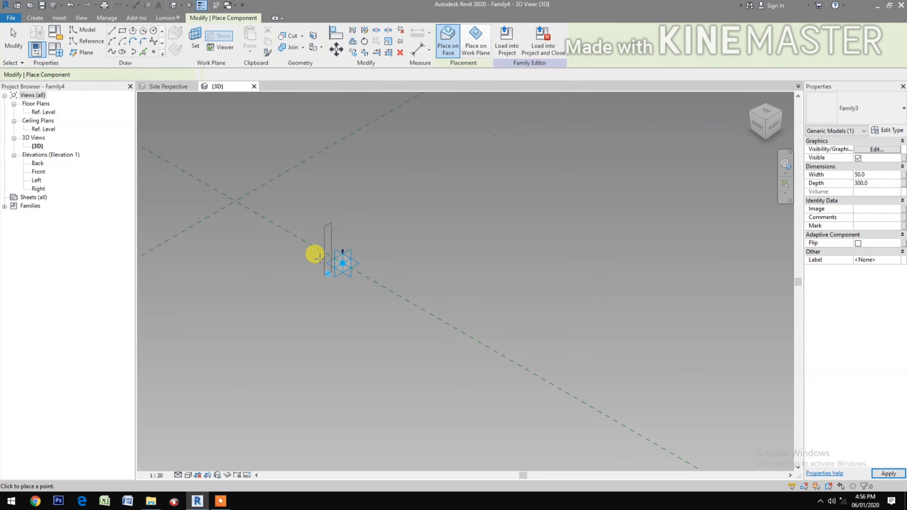
# - Place one instance of the loaded profile on adaptive point 1 and end the placement
pyautogui.scroll(3, 323, 283)
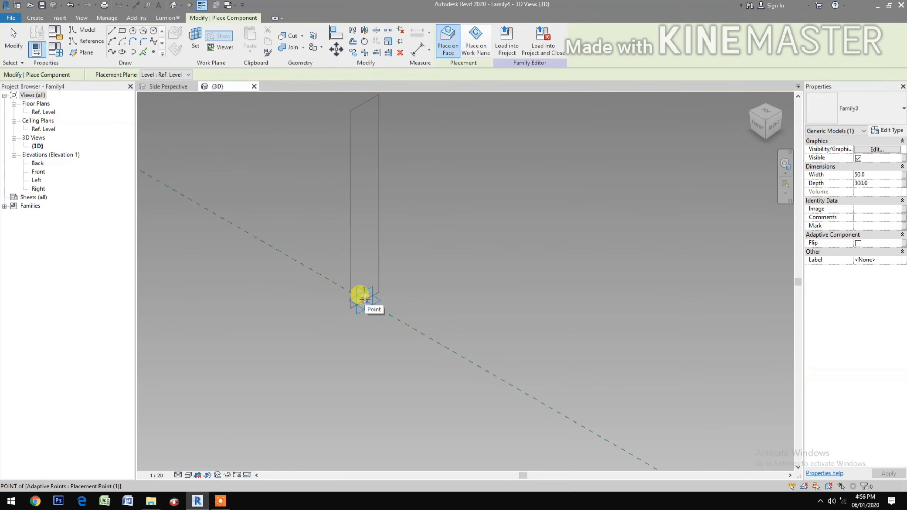
pyautogui.click(364, 299)
pyautogui.scroll(-2, 407, 339)
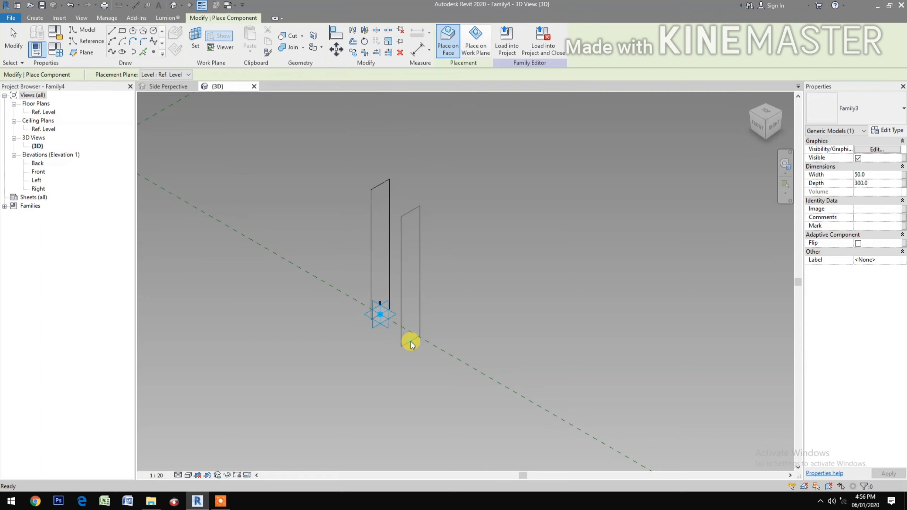
pyautogui.press('Escape')
pyautogui.press('Escape')
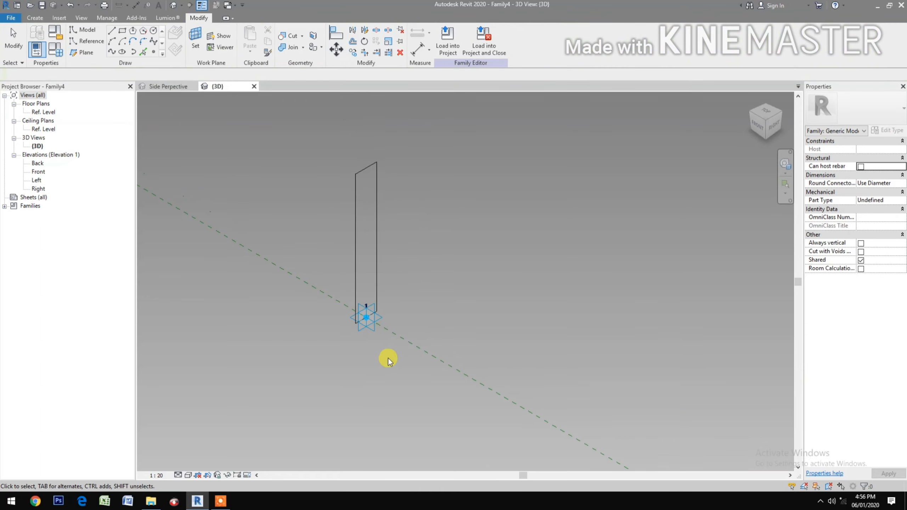
# - Turn on Always vertical and turn off Shared for the new family
pyautogui.click(861, 244)
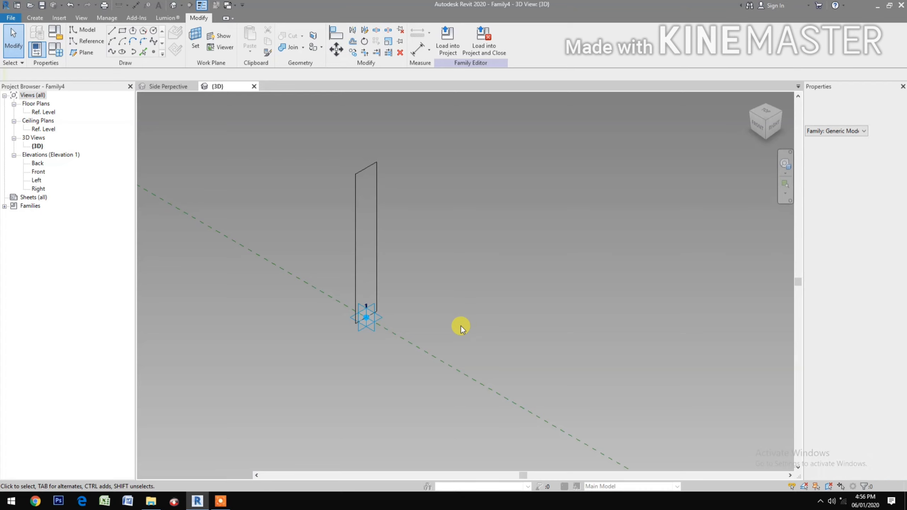
pyautogui.scroll(-3, 441, 309)
pyautogui.moveTo(446, 329); pyautogui.dragTo(378, 325, button='middle')
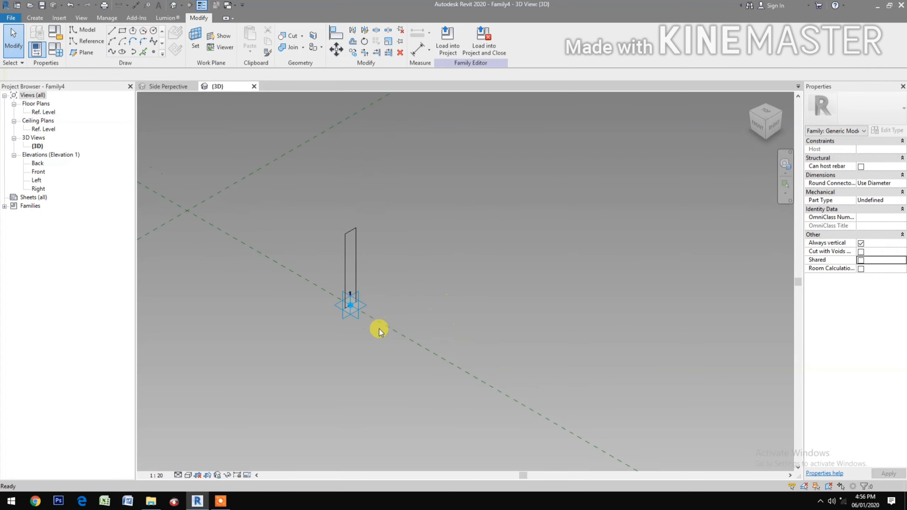
# - Try moving adaptive point 1 downward to test that the profile follows it, and undo the move
pyautogui.click(355, 315)
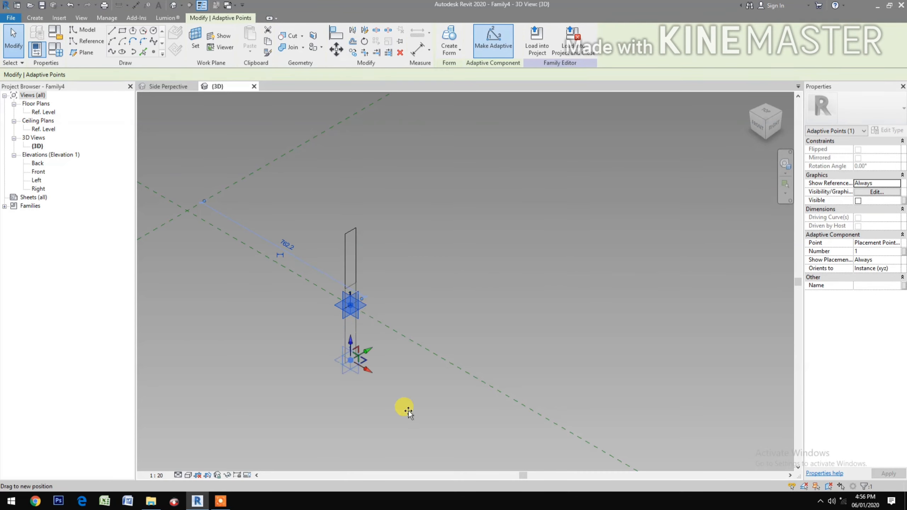
pyautogui.moveTo(408, 412); pyautogui.dragTo(408, 415)
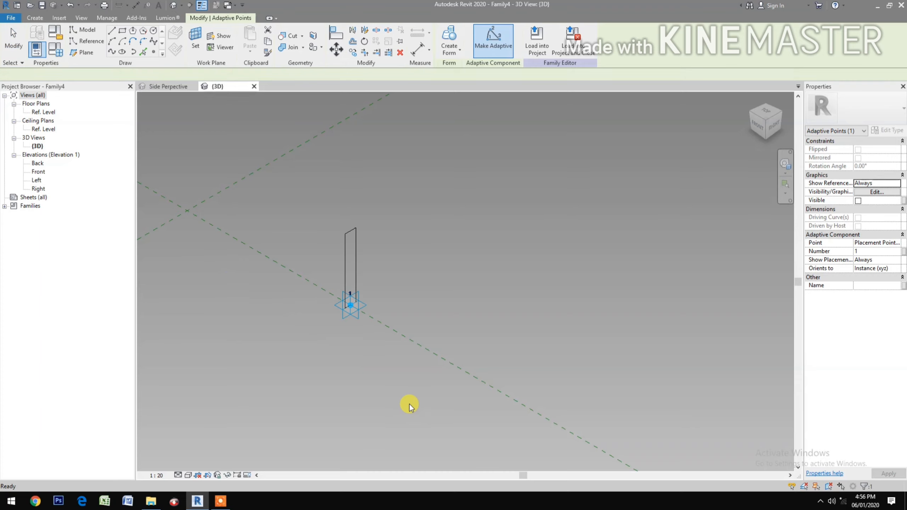
pyautogui.click(410, 404)
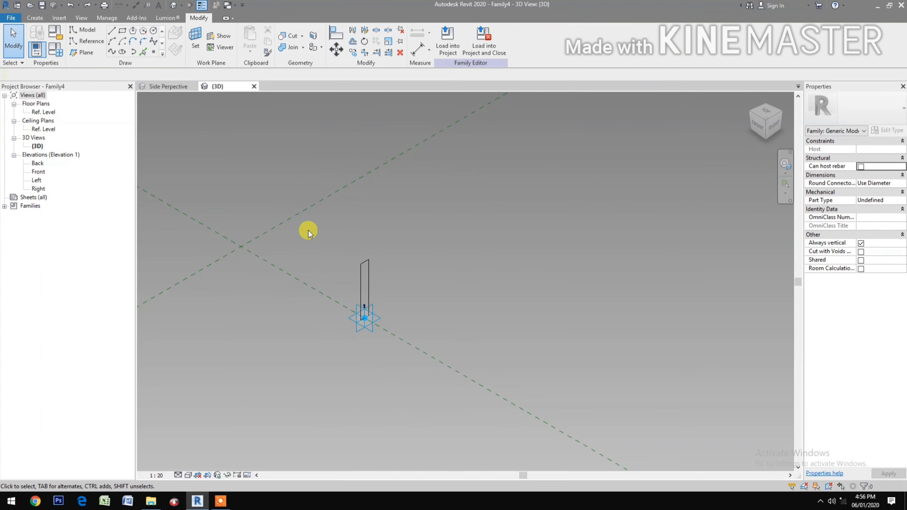
pyautogui.moveTo(307, 224); pyautogui.dragTo(404, 360)
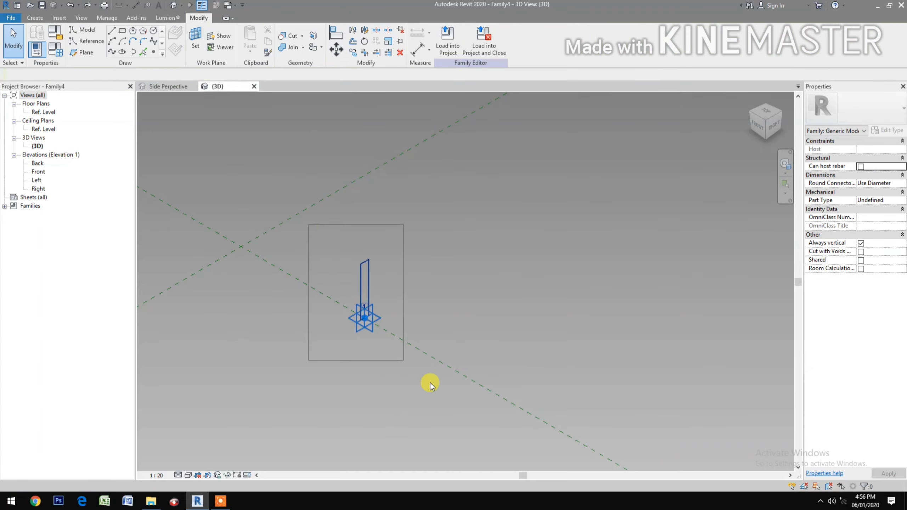
pyautogui.moveTo(452, 423); pyautogui.dragTo(384, 330, button='middle')
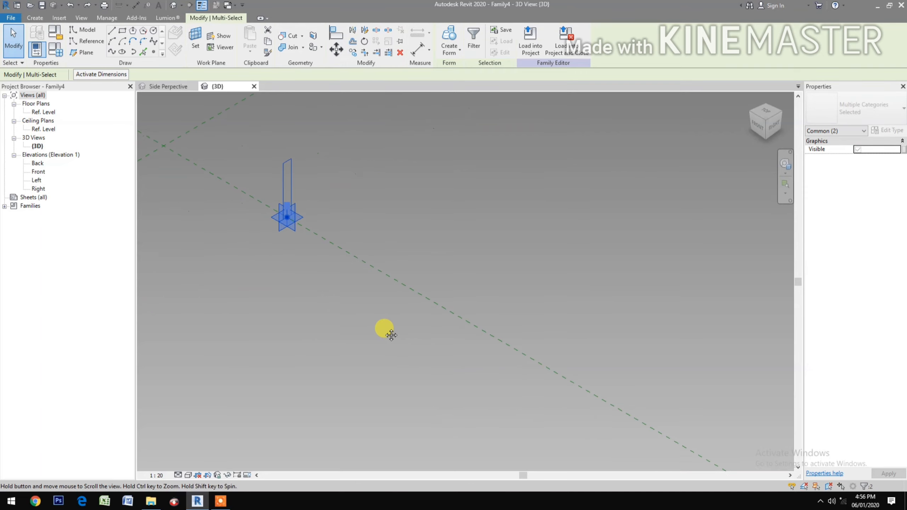
pyautogui.click(354, 54)
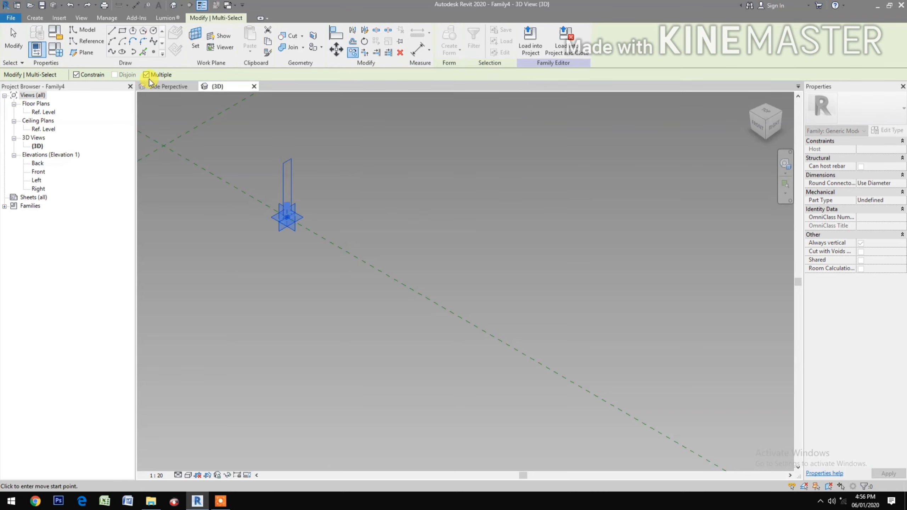
pyautogui.click(76, 74)
pyautogui.scroll(1, 299, 252)
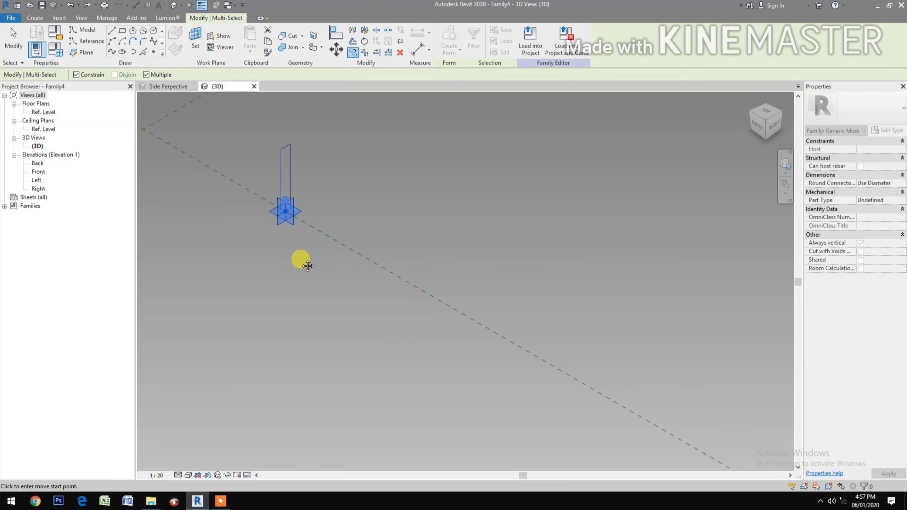
pyautogui.moveTo(304, 214); pyautogui.dragTo(318, 260, button='middle')
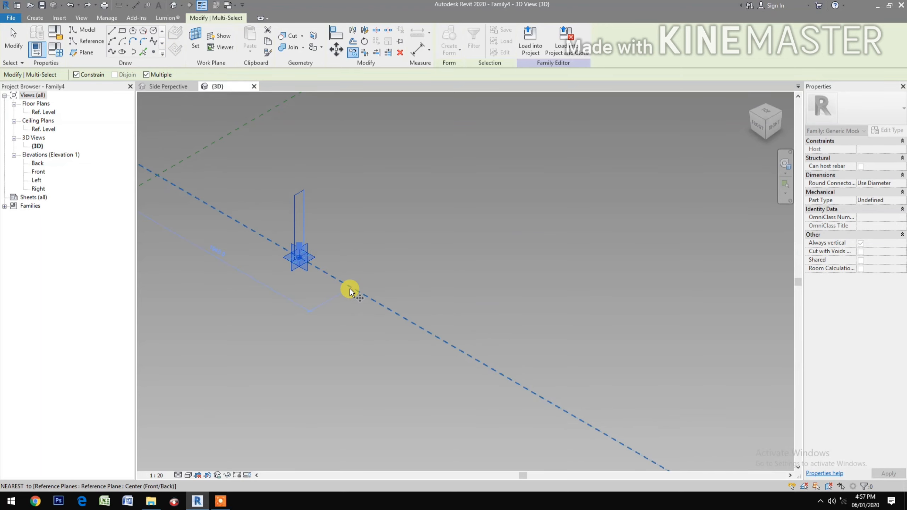
pyautogui.click(353, 53)
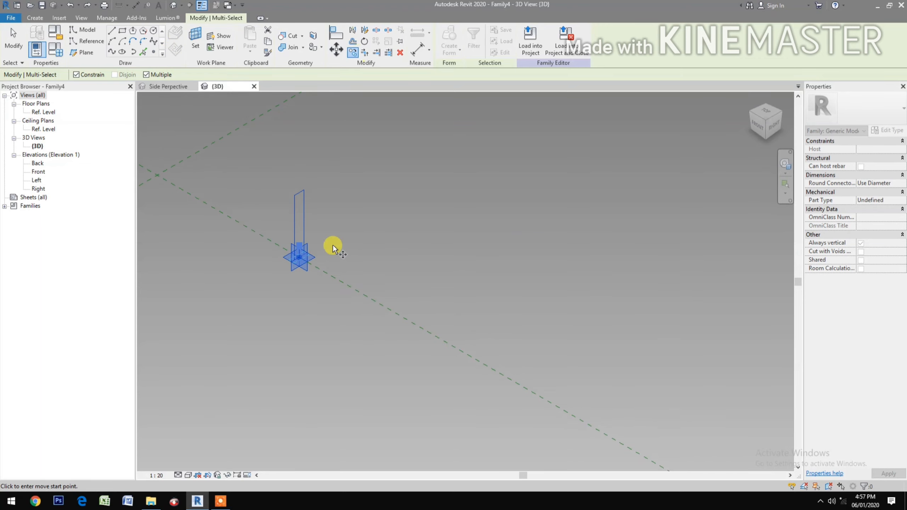
pyautogui.press('Escape')
pyautogui.press('Escape')
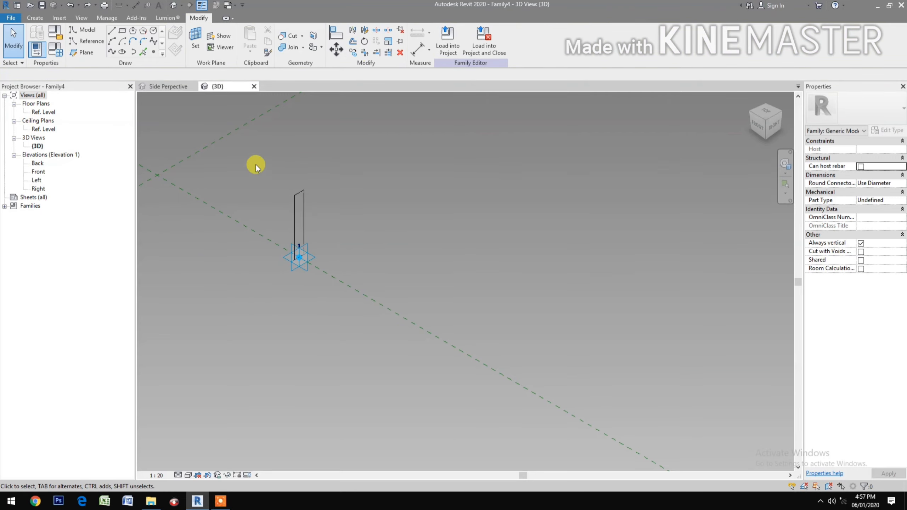
# - Copy adaptive point 1 together with its profile eleven times in a row along the Center (Front/Back) reference plane
pyautogui.moveTo(255, 160); pyautogui.dragTo(320, 298)
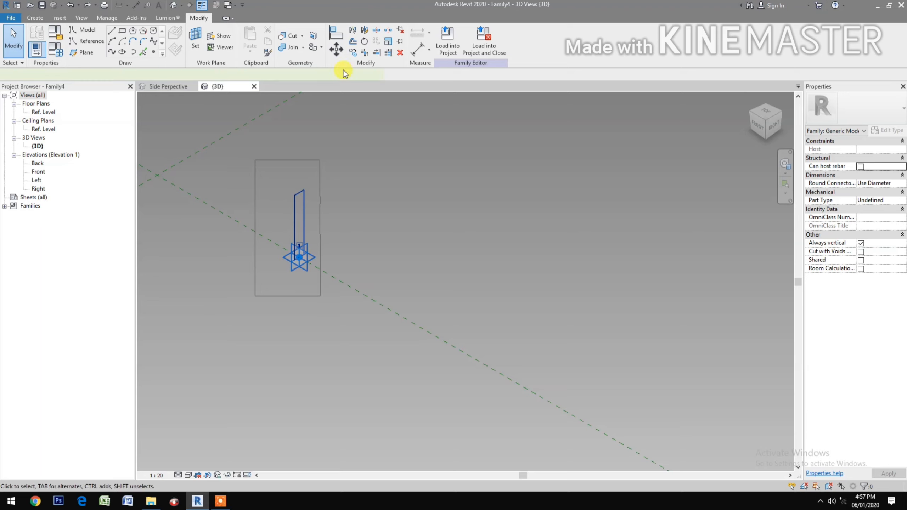
pyautogui.click(353, 53)
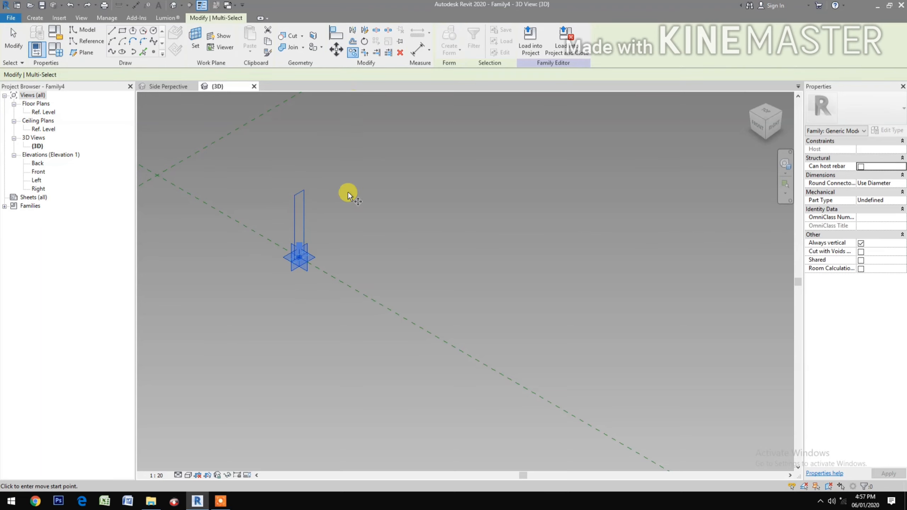
pyautogui.click(355, 292)
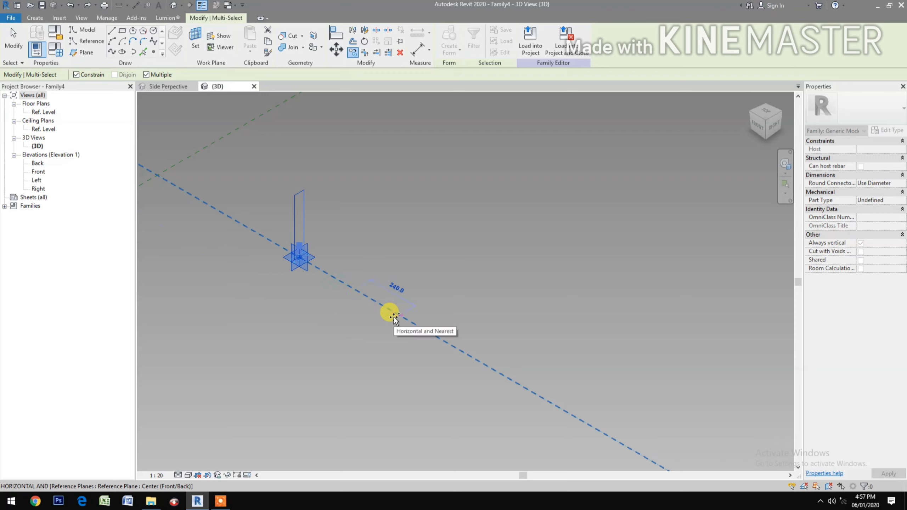
pyautogui.click(393, 317)
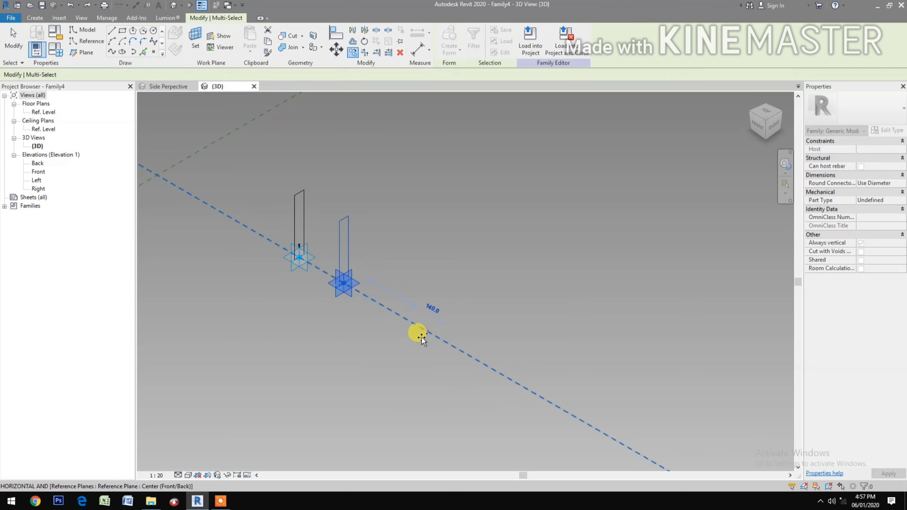
pyautogui.click(434, 337)
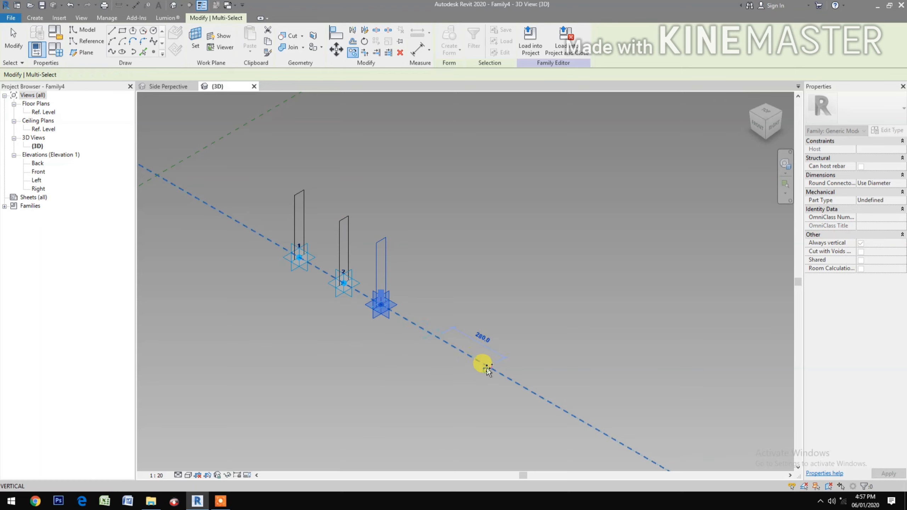
pyautogui.click(476, 364)
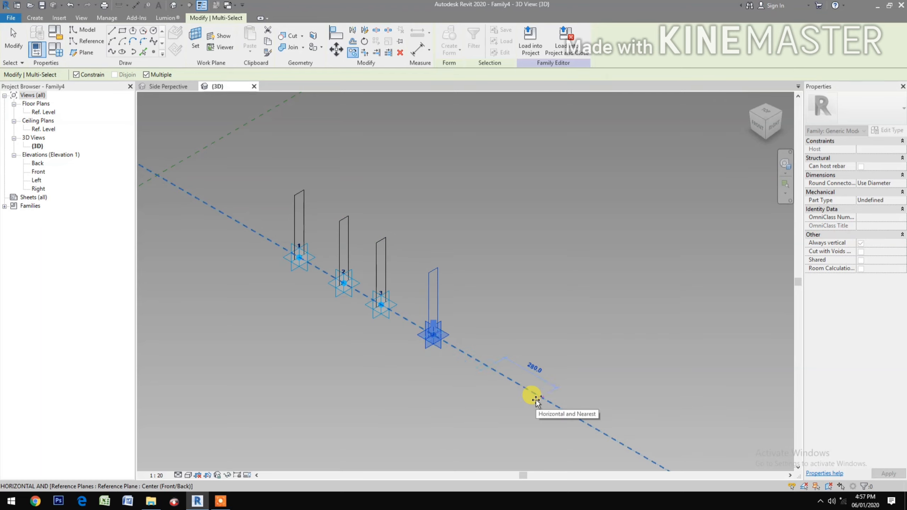
pyautogui.click(532, 395)
pyautogui.moveTo(553, 407); pyautogui.dragTo(467, 341, button='middle')
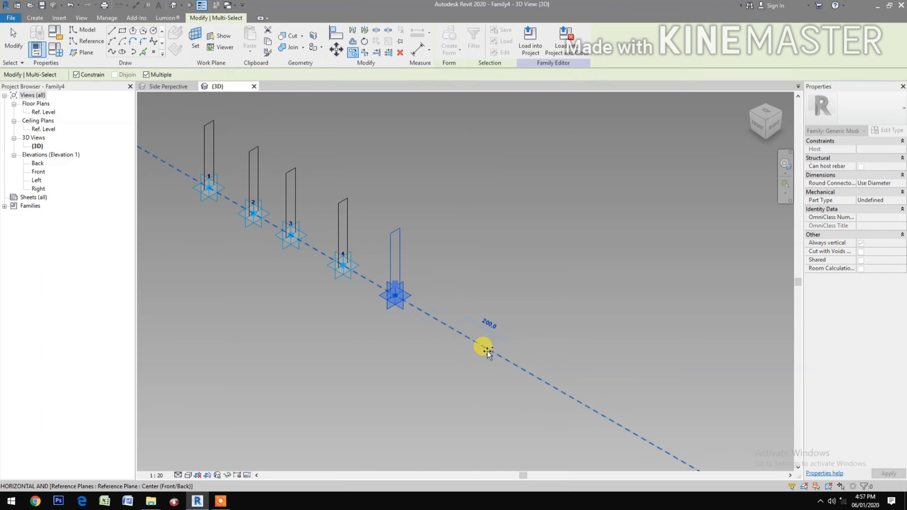
pyautogui.click(484, 349)
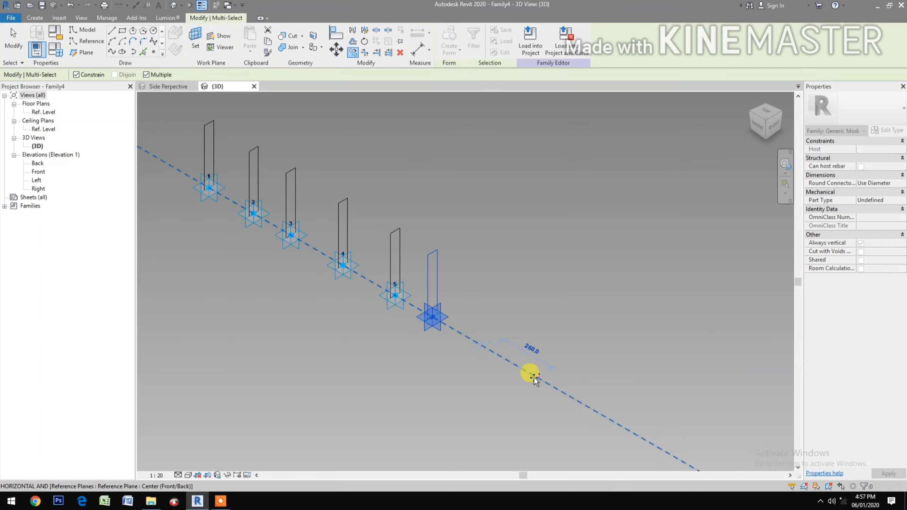
pyautogui.click(535, 379)
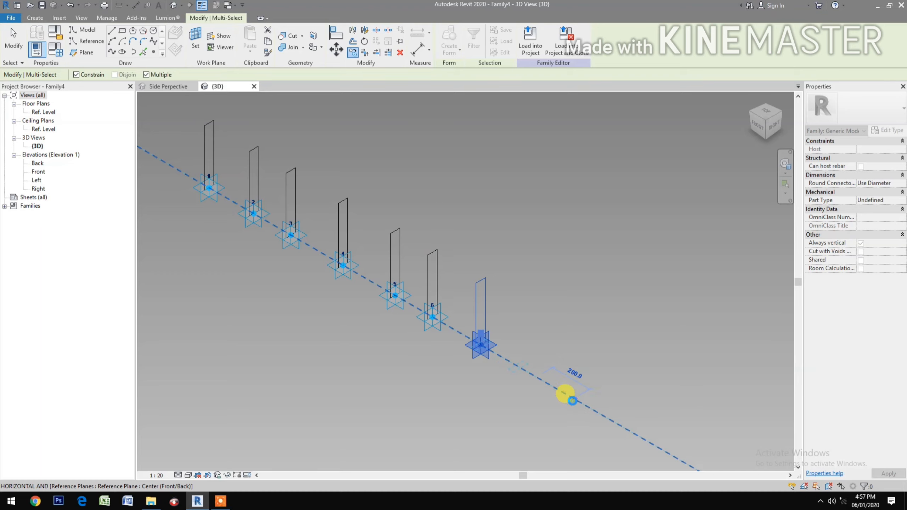
pyautogui.click(603, 418)
pyautogui.click(616, 425)
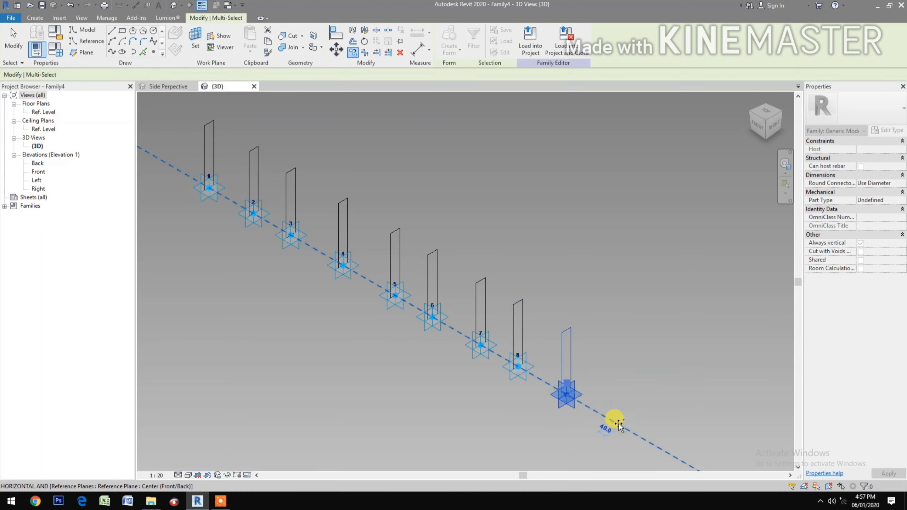
pyautogui.scroll(-2, 571, 375)
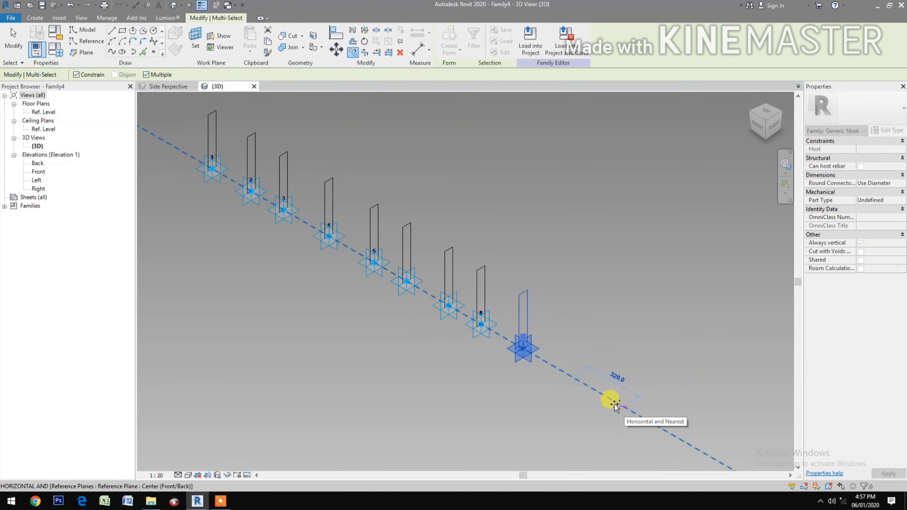
pyautogui.click(631, 413)
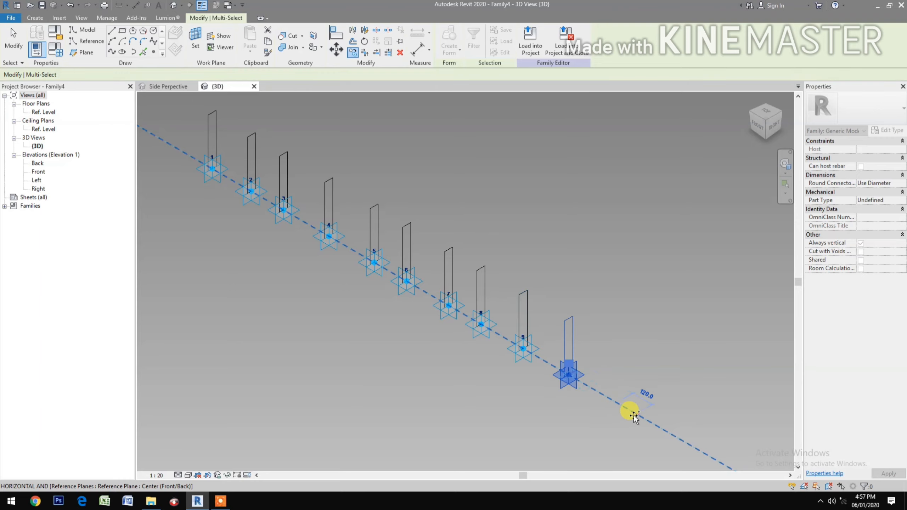
pyautogui.click(656, 424)
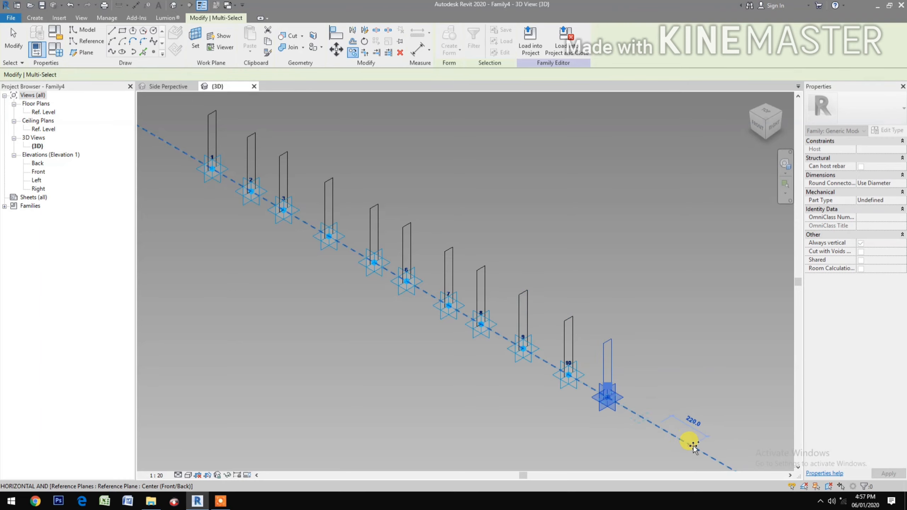
pyautogui.click(639, 416)
pyautogui.press('Escape')
pyautogui.scroll(-1, 543, 399)
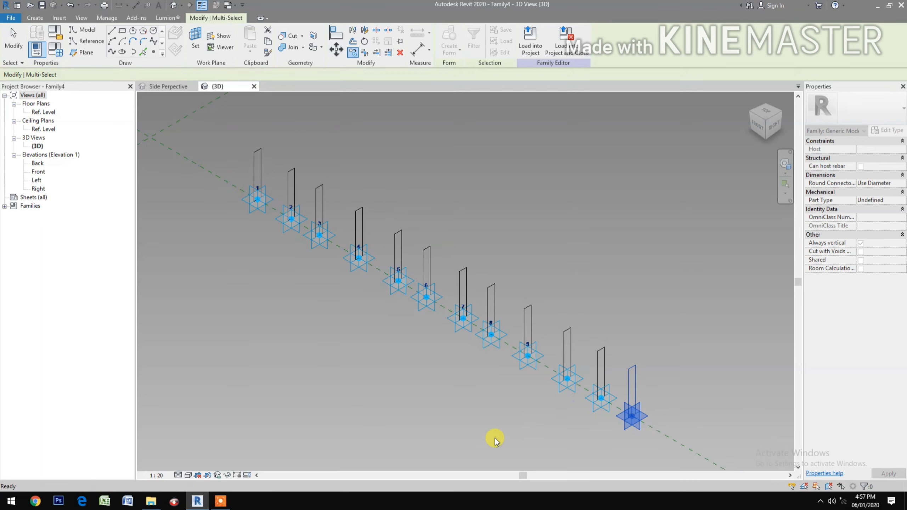
pyautogui.press('Escape')
# - Delete adaptive point 12 and its profile at the far end of the row
pyautogui.scroll(2, 592, 407)
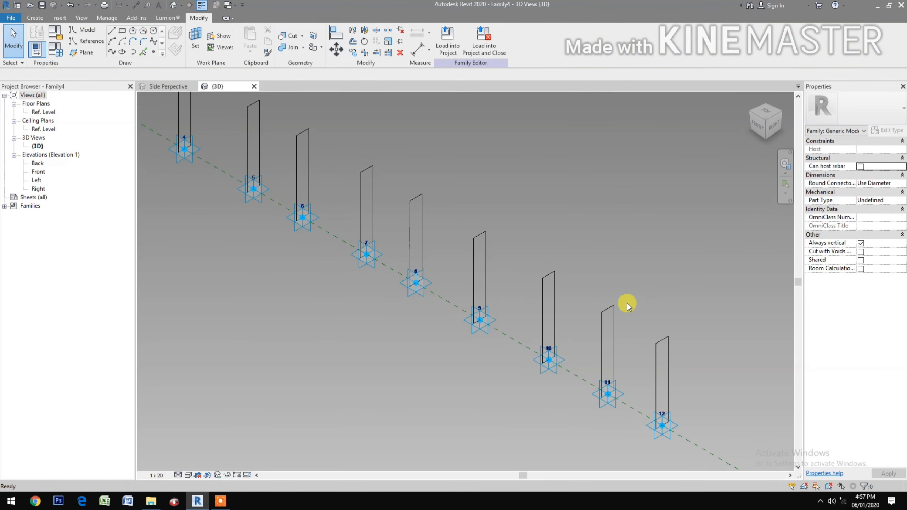
pyautogui.moveTo(652, 304); pyautogui.dragTo(698, 455)
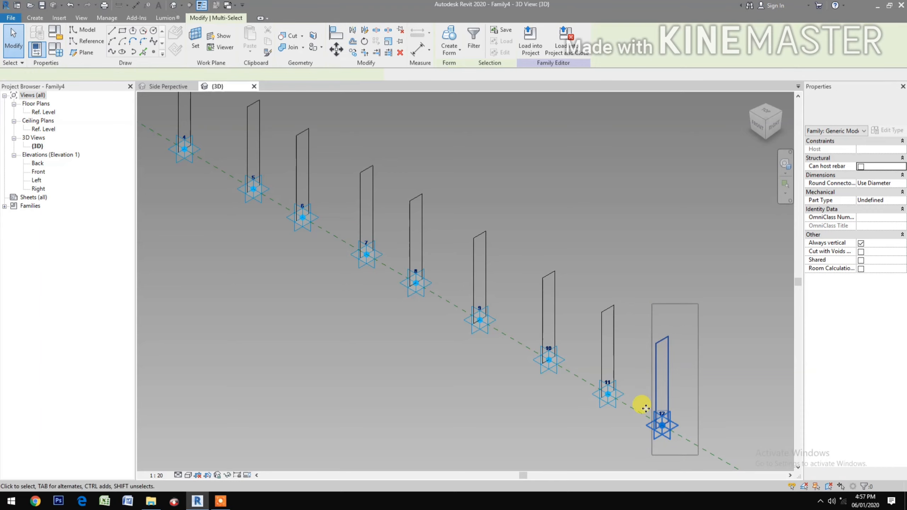
pyautogui.press('Delete')
pyautogui.scroll(-2, 541, 419)
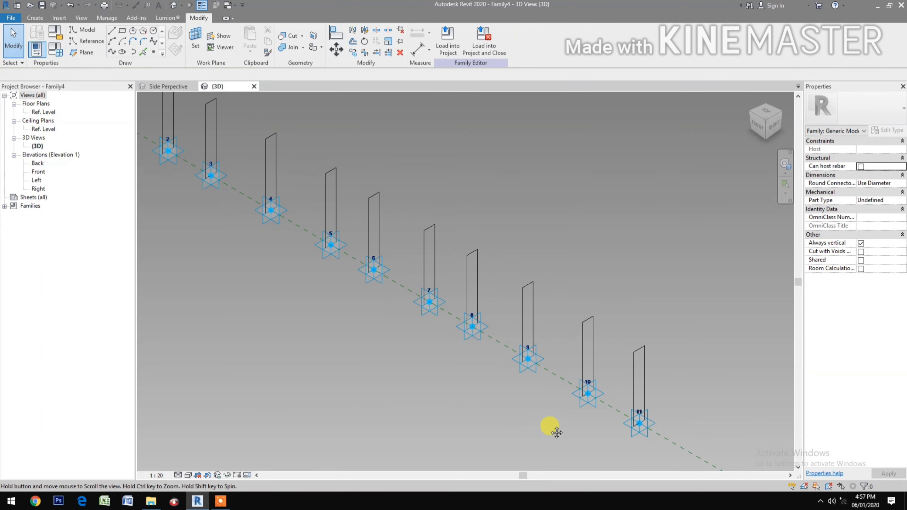
pyautogui.scroll(-3, 500, 394)
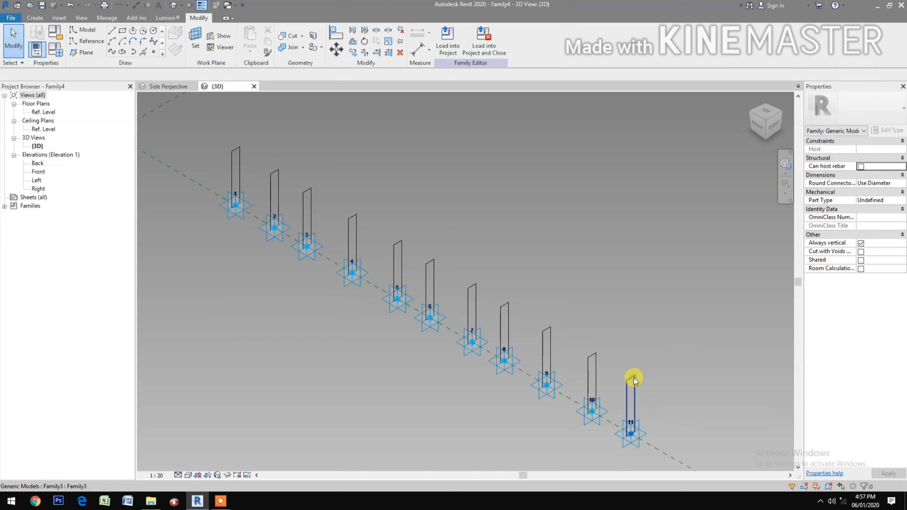
# - Select only the eleven rectangular profiles, without their adaptive points, and create a solid form through them
pyautogui.click(633, 377)
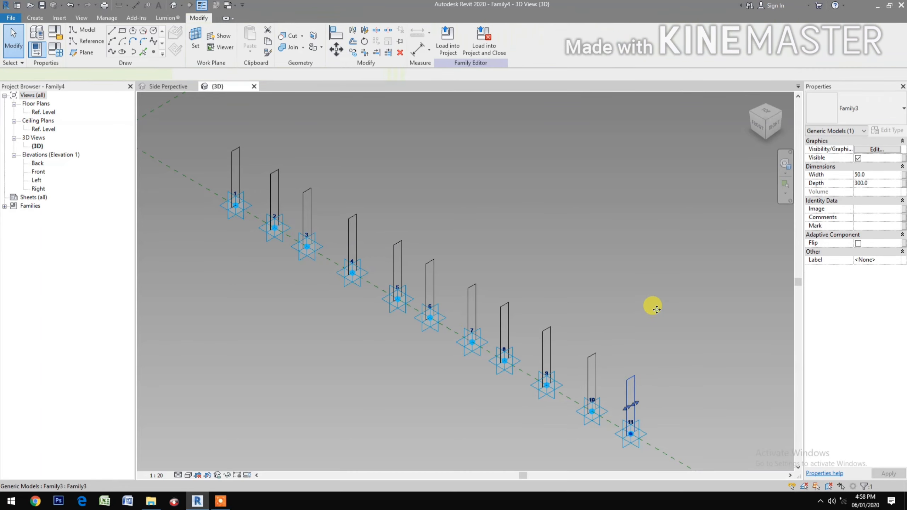
pyautogui.click(672, 286)
pyautogui.moveTo(673, 287); pyautogui.dragTo(586, 381)
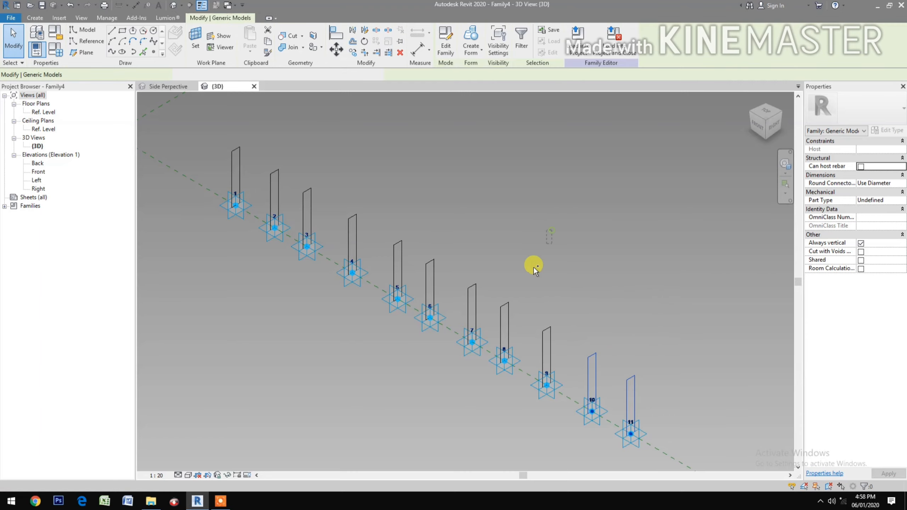
pyautogui.keyDown('ctrl'); pyautogui.moveTo(503, 319); pyautogui.dragTo(493, 330); pyautogui.keyUp('ctrl')
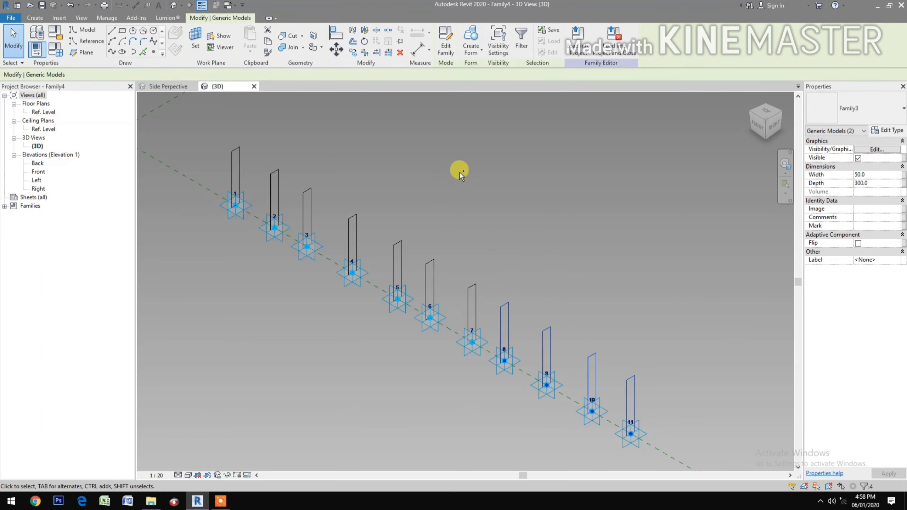
pyautogui.keyDown('ctrl'); pyautogui.moveTo(448, 199); pyautogui.dragTo(374, 271); pyautogui.keyUp('ctrl')
pyautogui.keyDown('ctrl'); pyautogui.moveTo(491, 251); pyautogui.dragTo(463, 290); pyautogui.keyUp('ctrl')
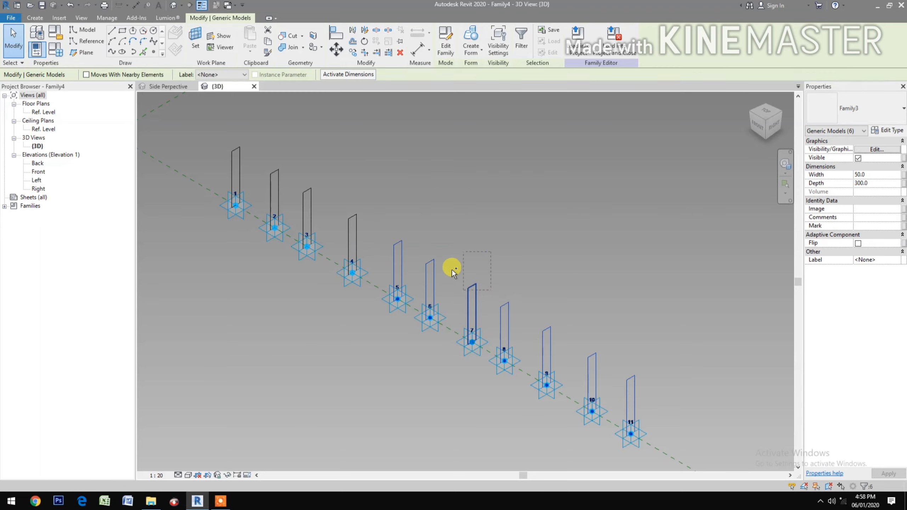
pyautogui.keyDown('ctrl'); pyautogui.moveTo(383, 147); pyautogui.dragTo(306, 218); pyautogui.keyUp('ctrl')
pyautogui.keyDown('ctrl'); pyautogui.moveTo(280, 132); pyautogui.dragTo(228, 170); pyautogui.keyUp('ctrl')
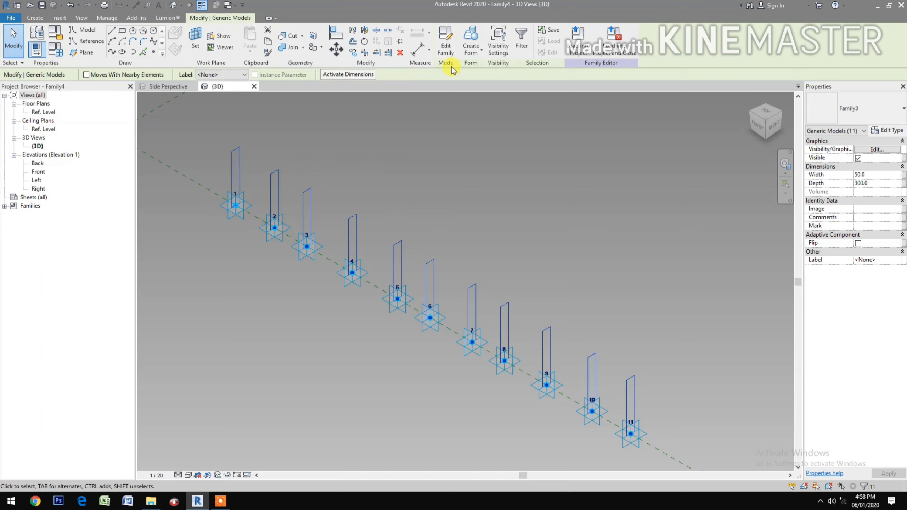
pyautogui.click(470, 42)
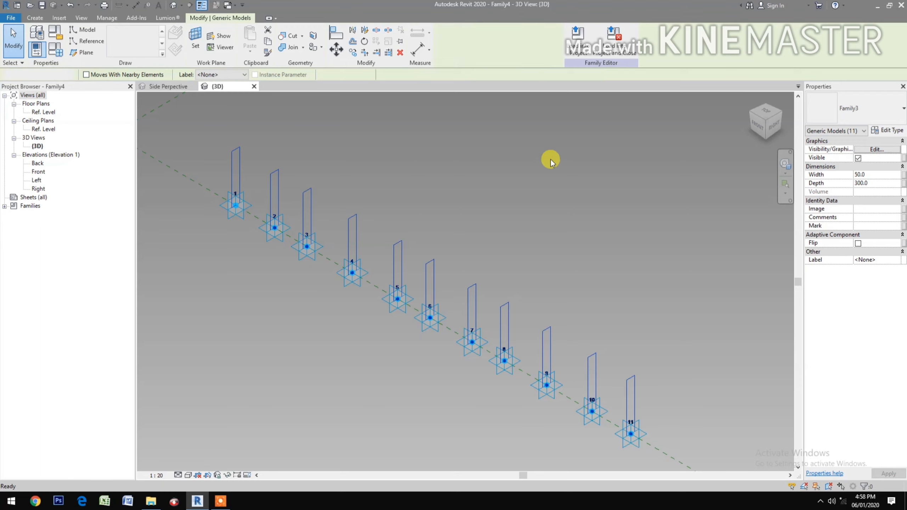
pyautogui.click(575, 205)
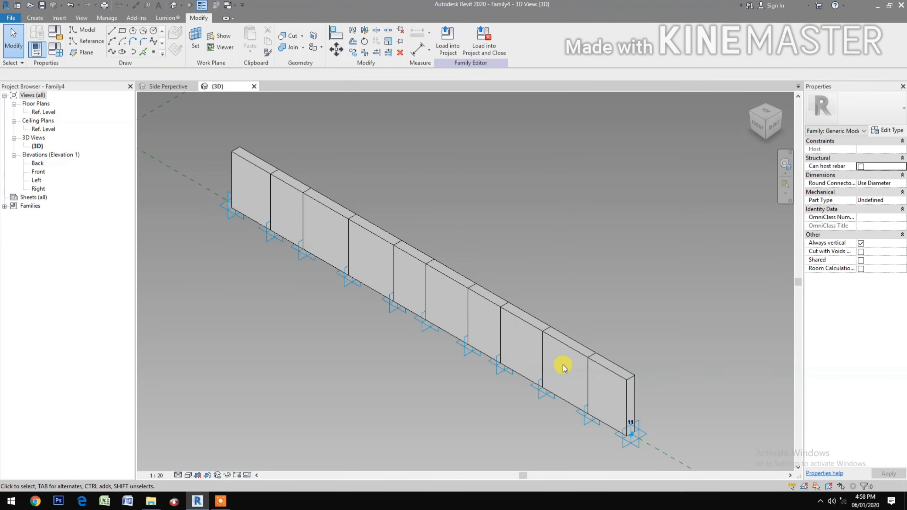
# - Try moving adaptive point 8 downward to test how the solid form flexes, and undo the move
pyautogui.click(494, 371)
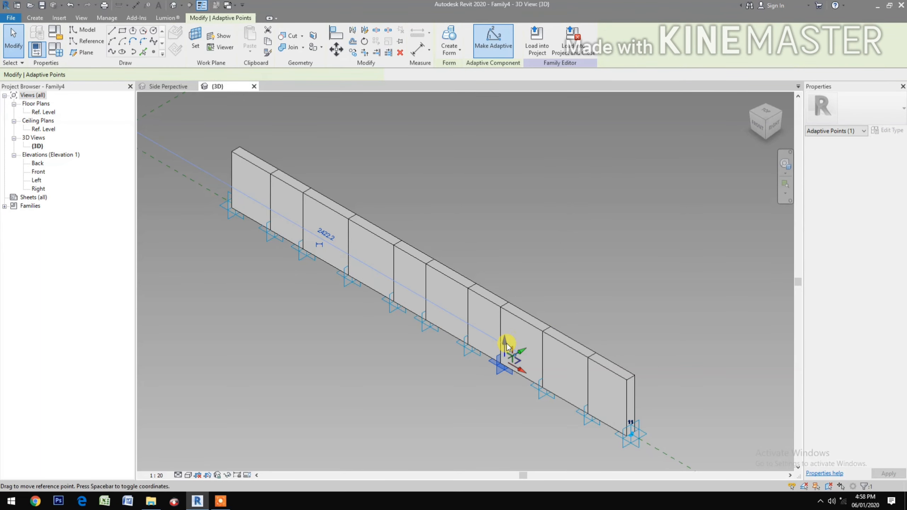
pyautogui.moveTo(505, 341); pyautogui.dragTo(509, 370)
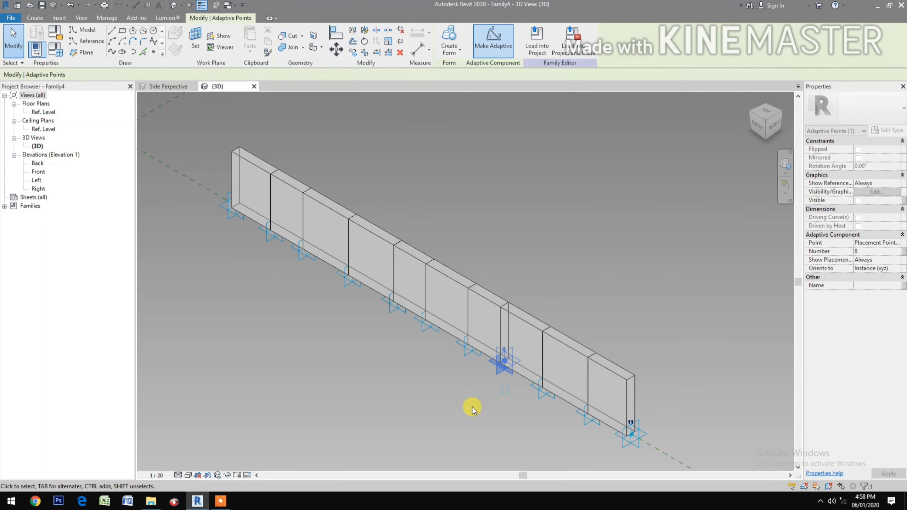
pyautogui.click(428, 406)
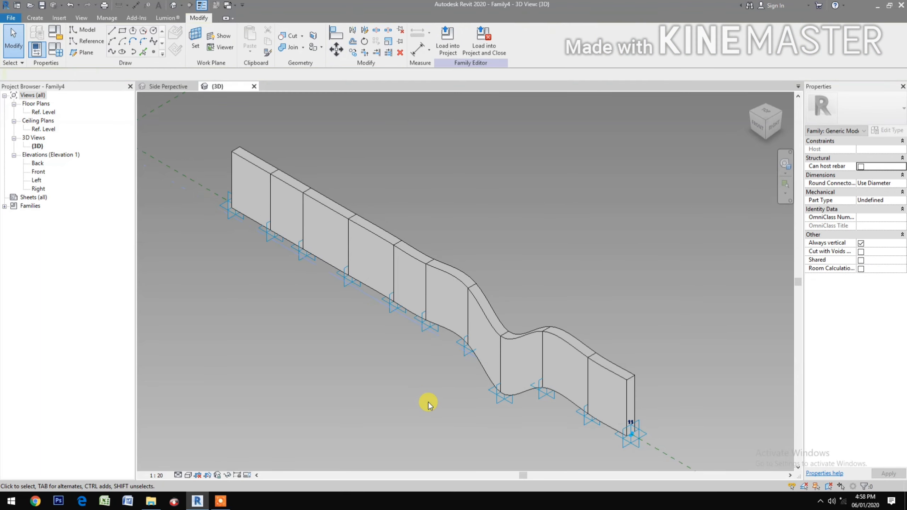
pyautogui.hotkey('ctrl', 'z')
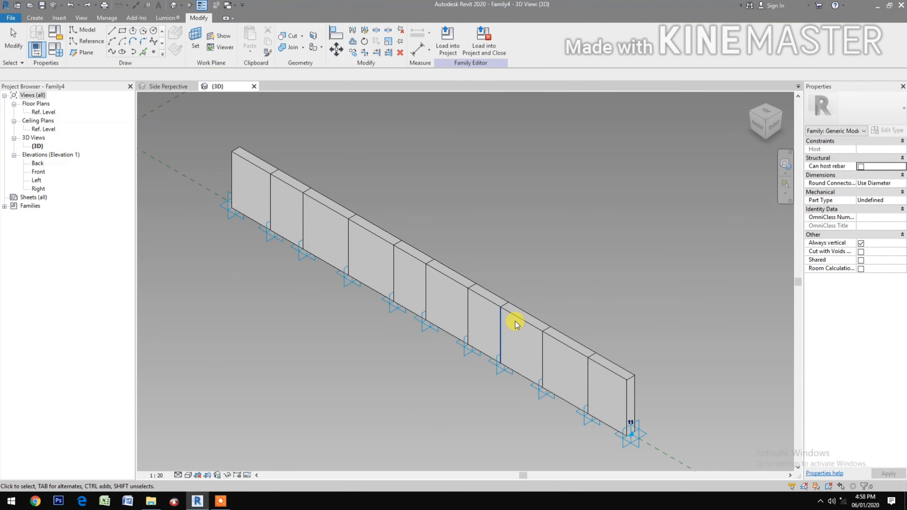
# - Associate the solid form's Material with a new type parameter named Finish, grouped under Materials and Finishes
pyautogui.click(517, 310)
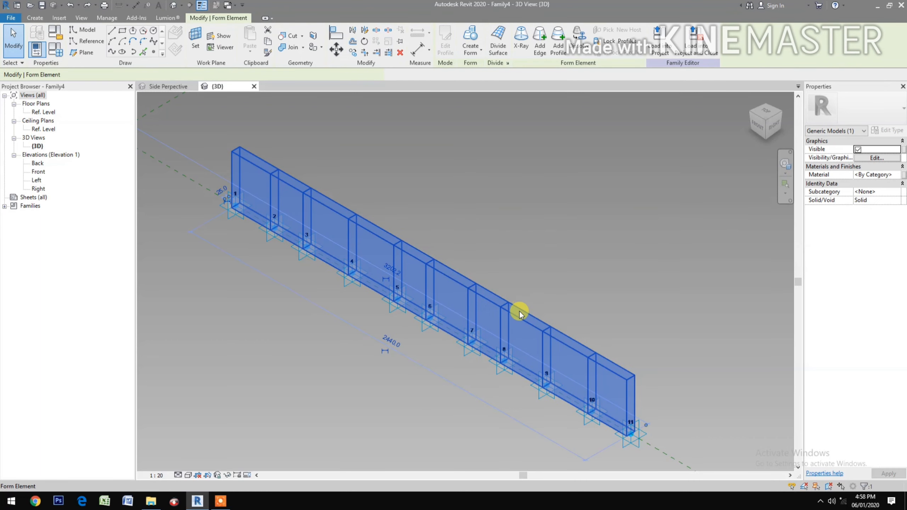
pyautogui.click(904, 175)
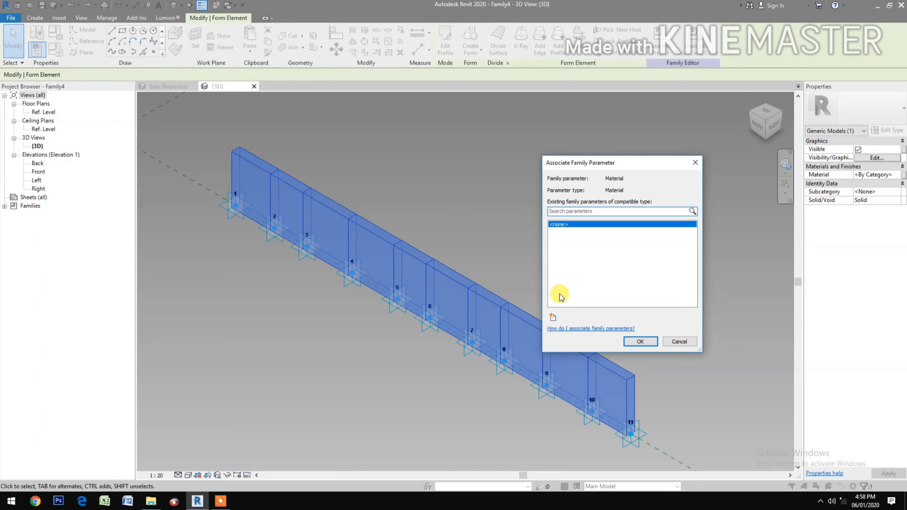
pyautogui.click(554, 320)
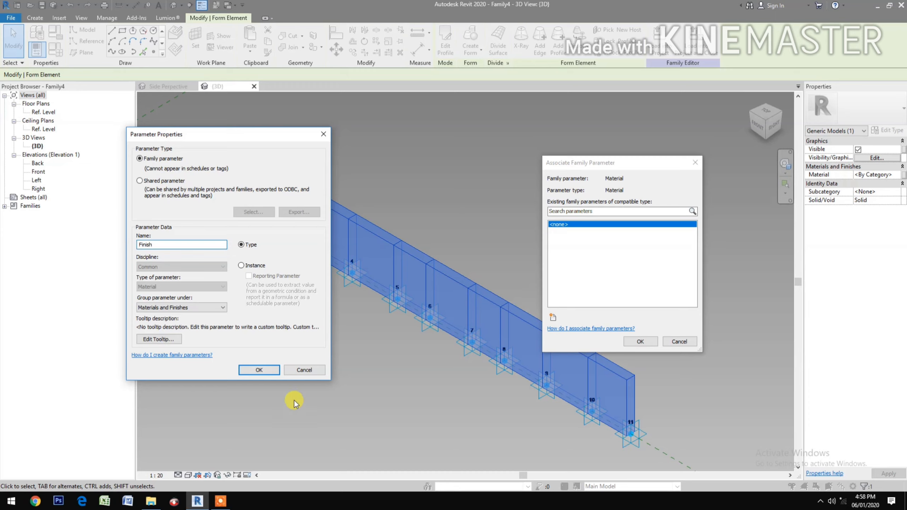
pyautogui.click(260, 369)
pyautogui.click(635, 343)
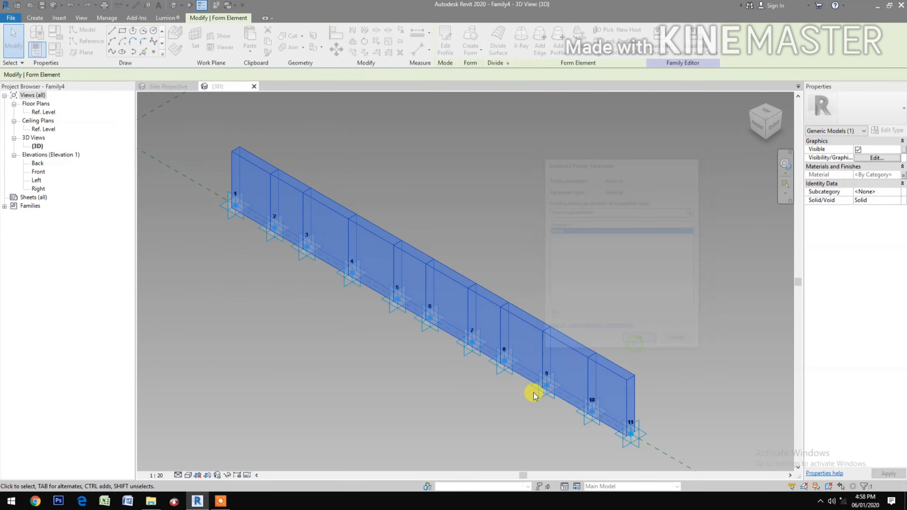
# - Edit the Finish parameter's material in the family types and search the material library for "white"
pyautogui.click(61, 56)
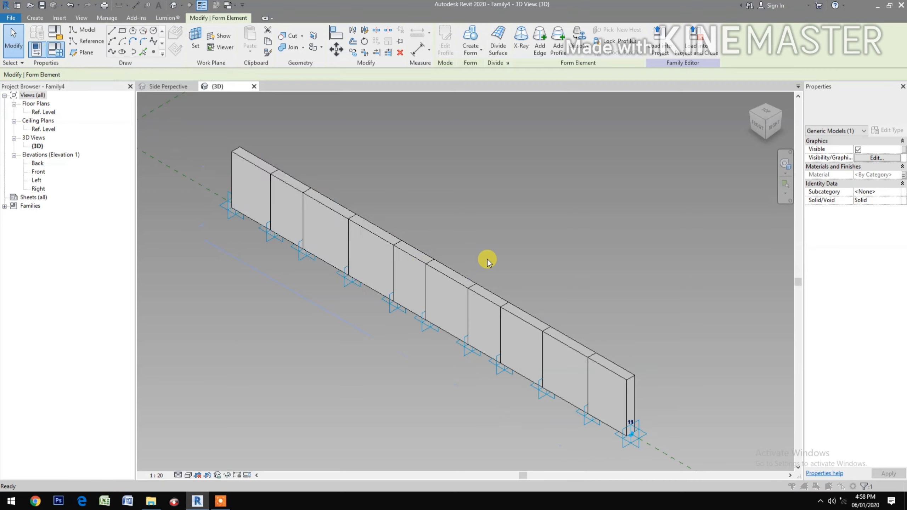
pyautogui.click(231, 172)
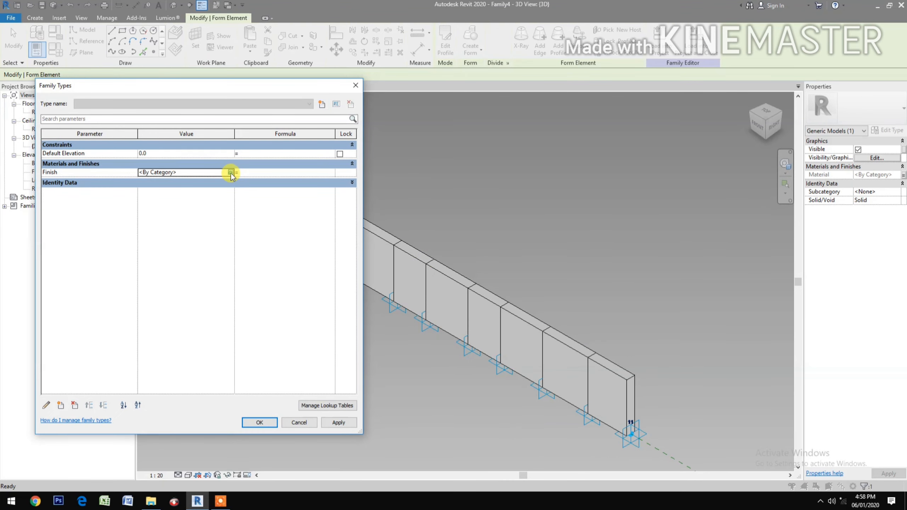
pyautogui.click(231, 173)
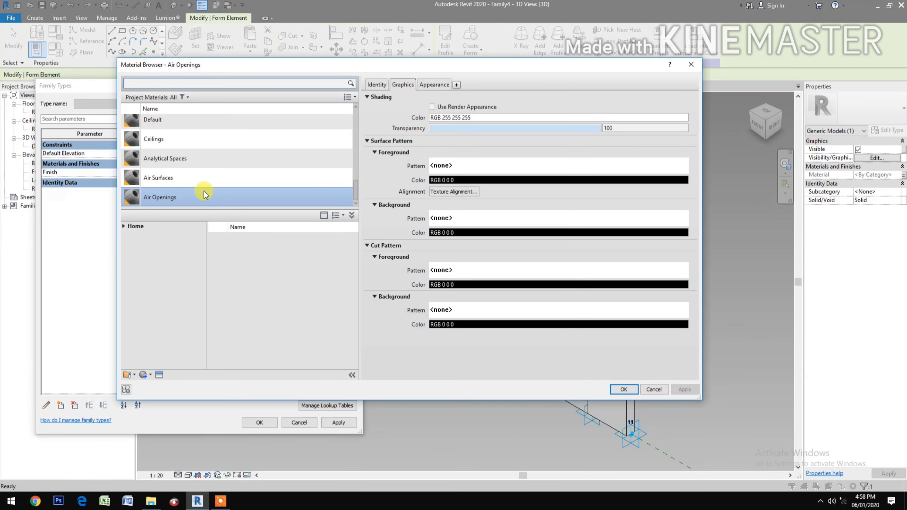
pyautogui.click(190, 80)
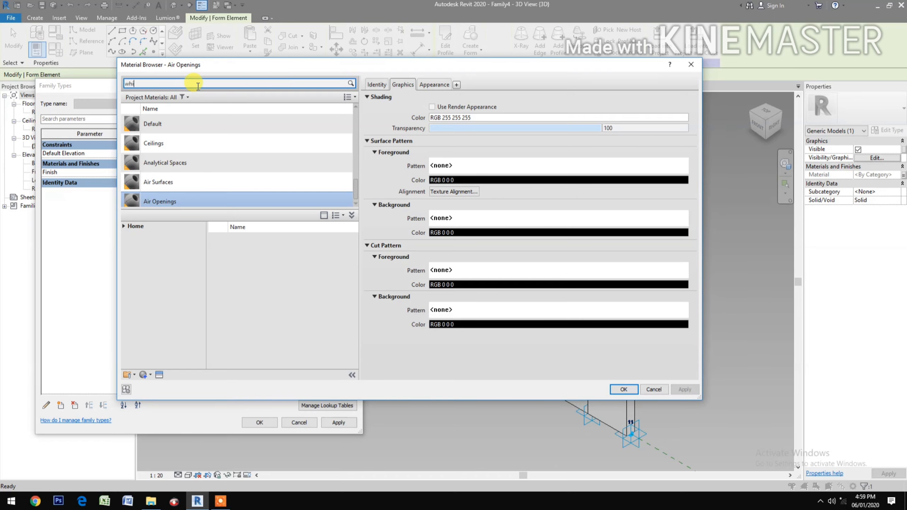
pyautogui.press('Return')
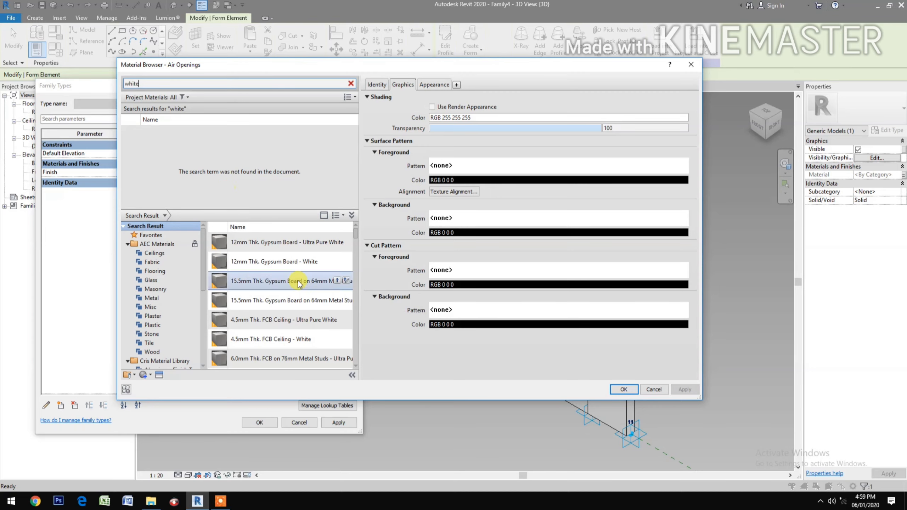
# - Add Paint Dunbarton Doors White from the library results, assign it to the Finish parameter, and apply the family types
pyautogui.scroll(-3, 310, 316)
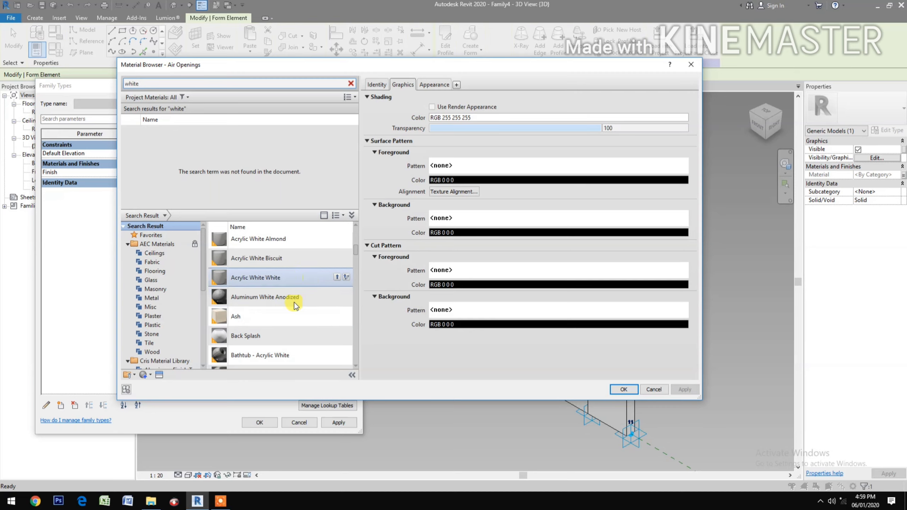
pyautogui.scroll(-1, 293, 306)
pyautogui.scroll(-4, 298, 311)
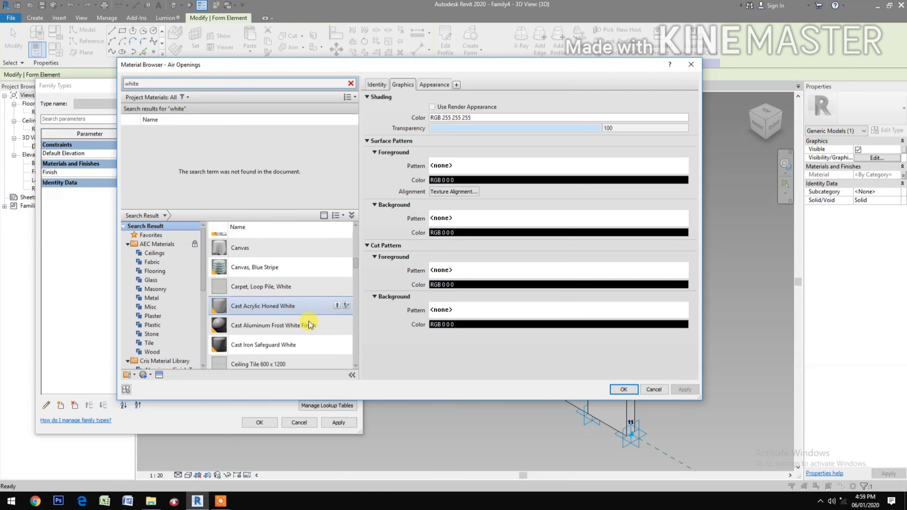
pyautogui.scroll(-1, 278, 342)
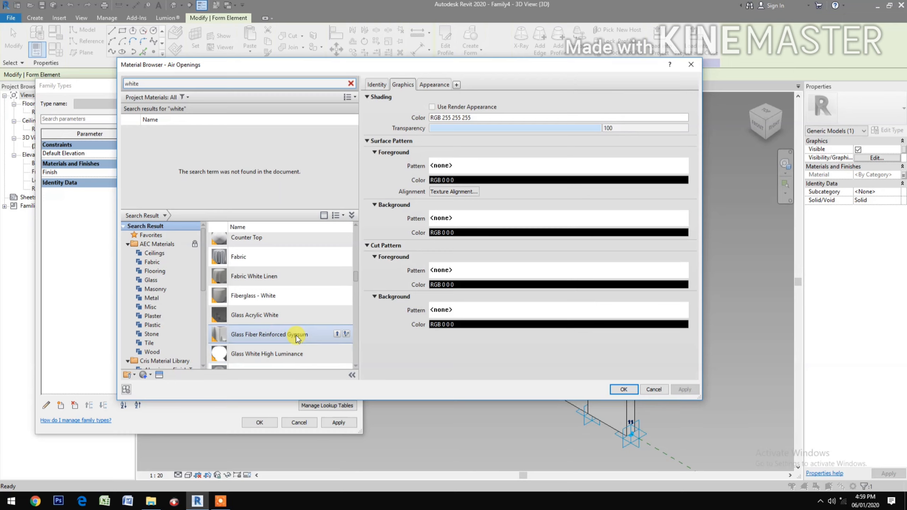
pyautogui.scroll(-3, 299, 342)
pyautogui.scroll(-2, 299, 351)
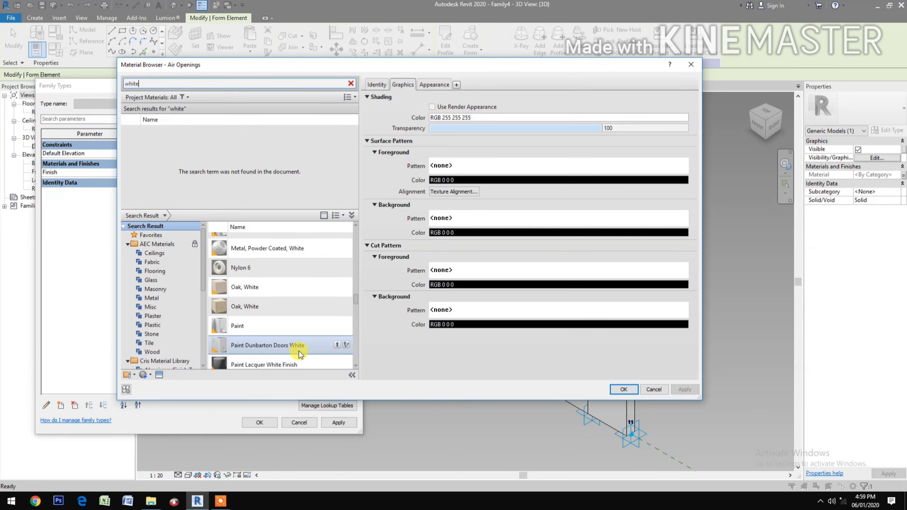
pyautogui.scroll(-1, 298, 351)
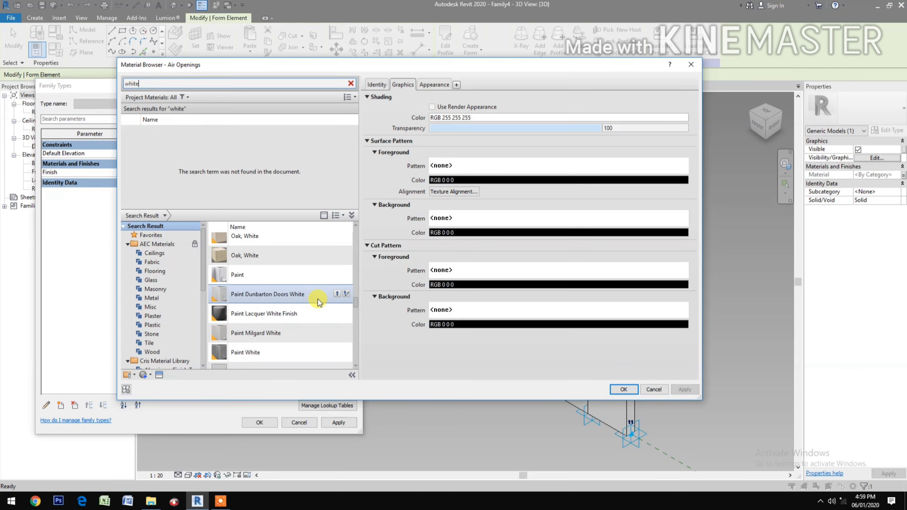
pyautogui.click(336, 295)
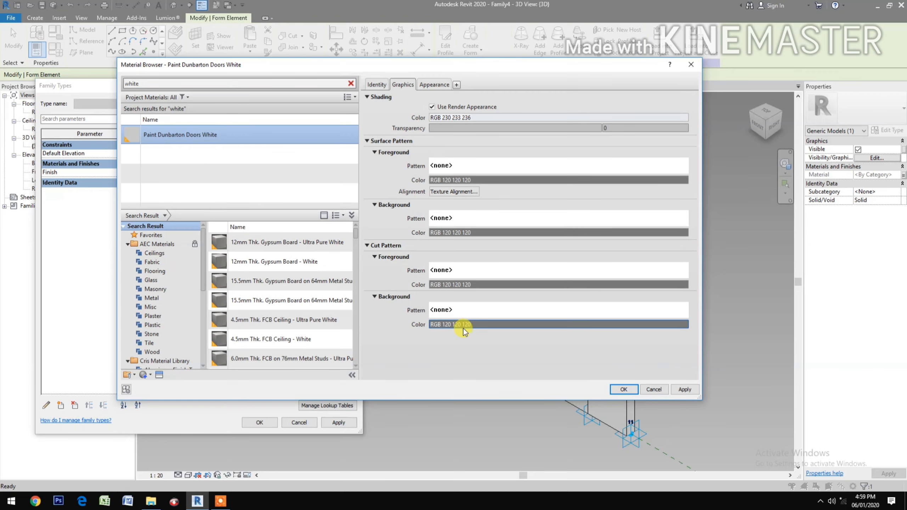
pyautogui.click(622, 389)
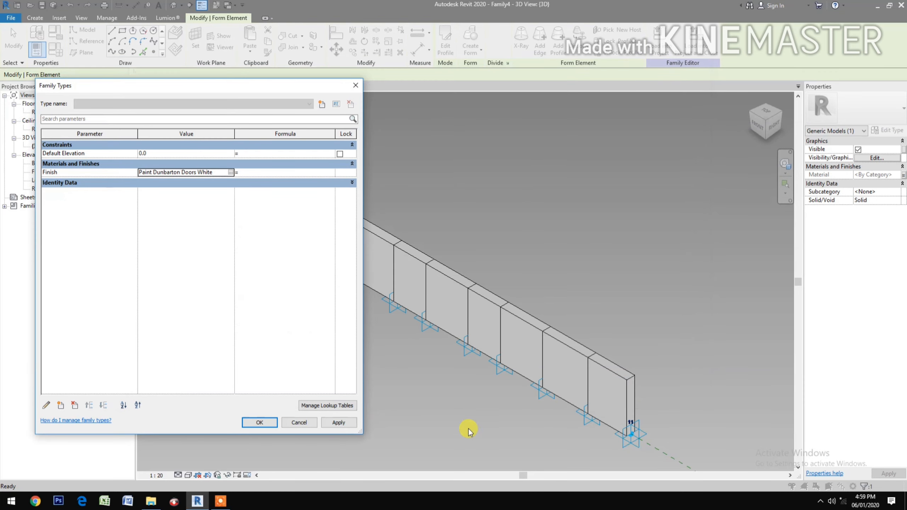
pyautogui.click(337, 423)
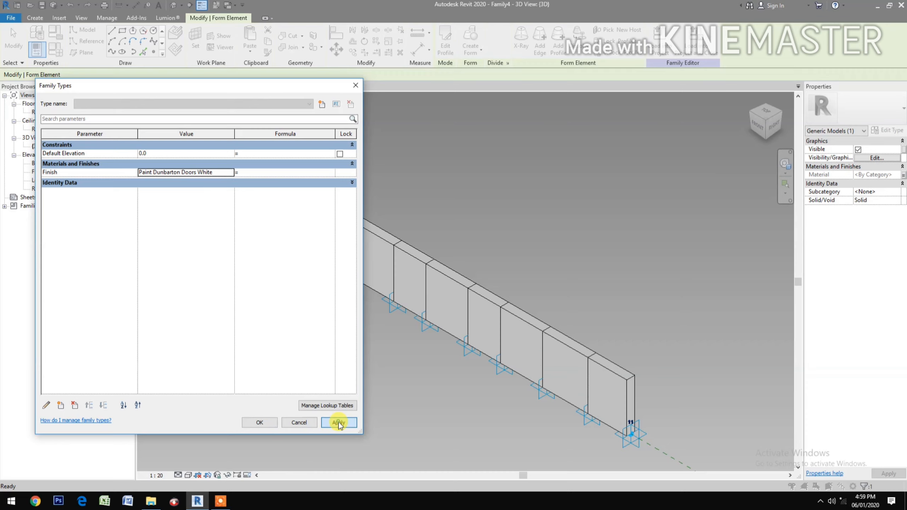
pyautogui.click(266, 421)
pyautogui.press('Escape')
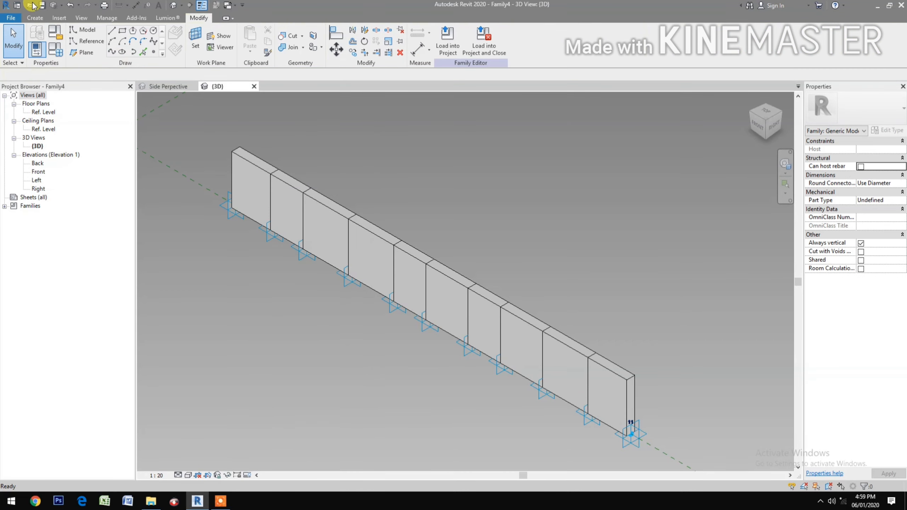
# - Save the family to the Desktop as Curved Baffle
pyautogui.click(42, 6)
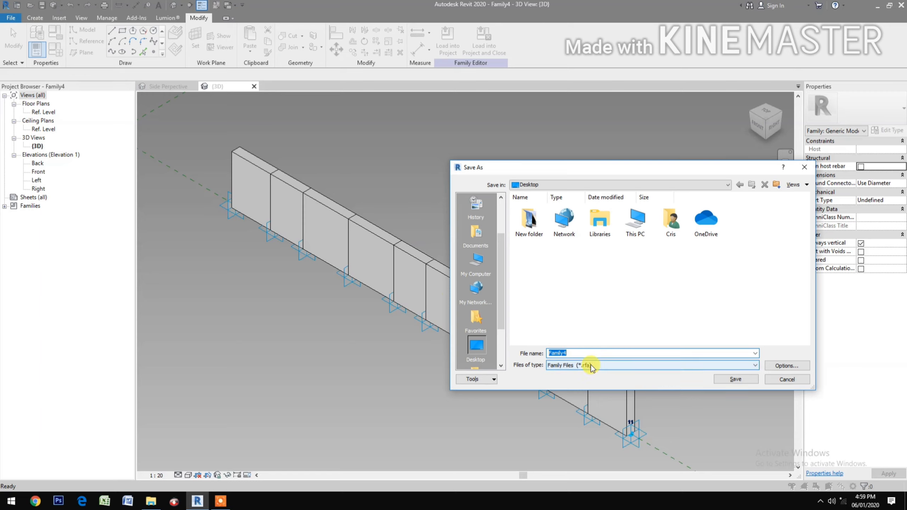
pyautogui.write('Curved Baffle')
pyautogui.click(735, 379)
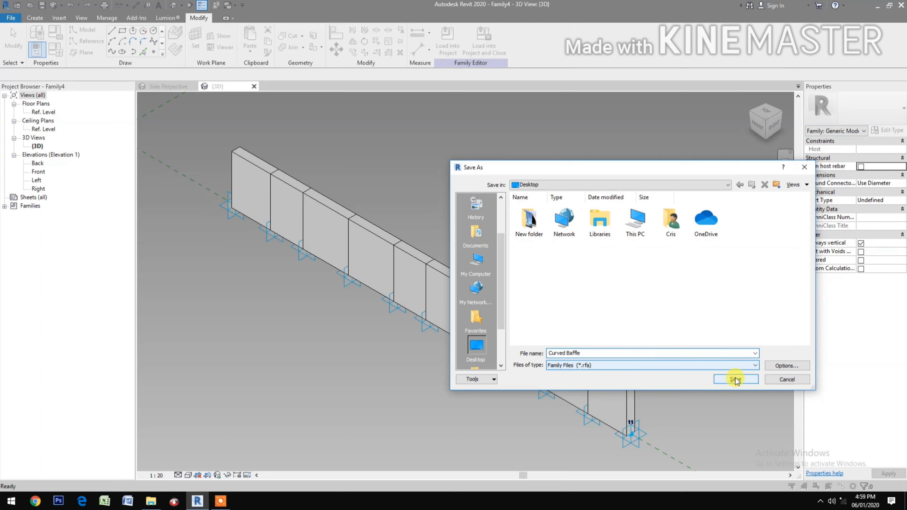
pyautogui.click(735, 379)
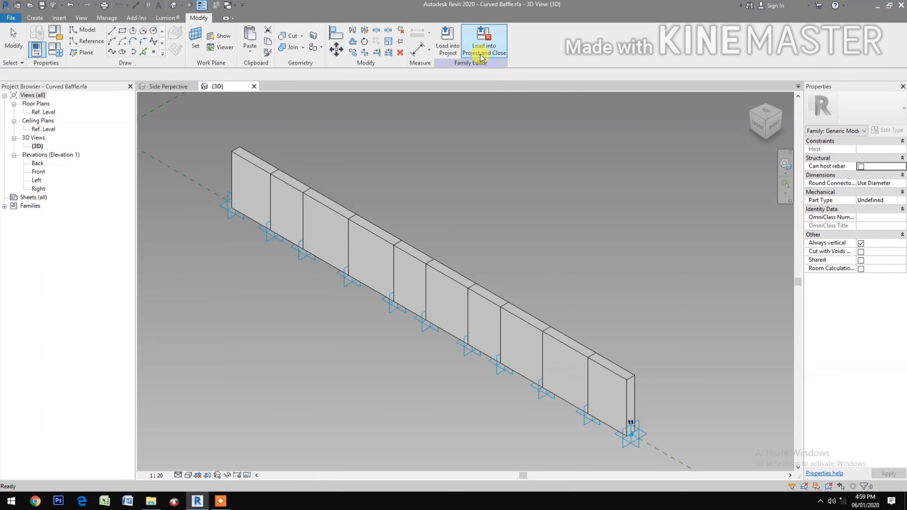
# - Load the Curved Baffle family into the project, close the family, and show the default {3D} view without placing a component
pyautogui.click(482, 53)
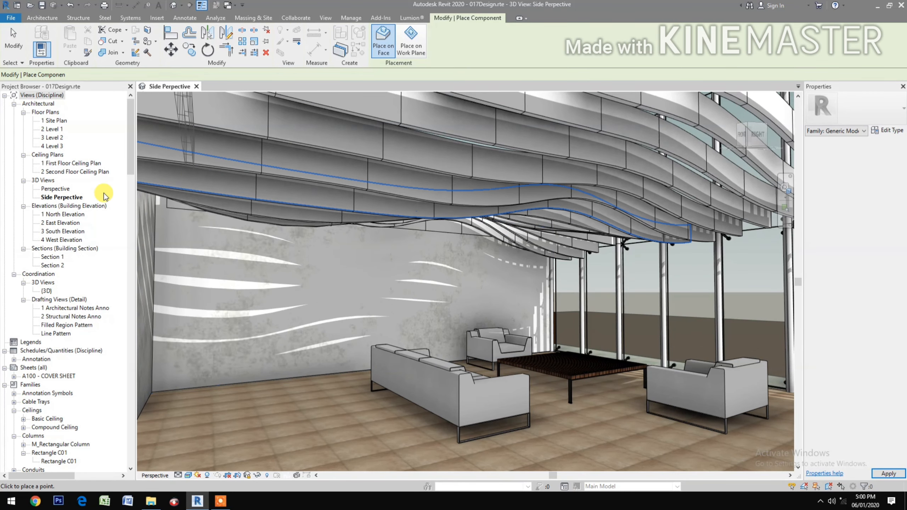
pyautogui.doubleClick(45, 291)
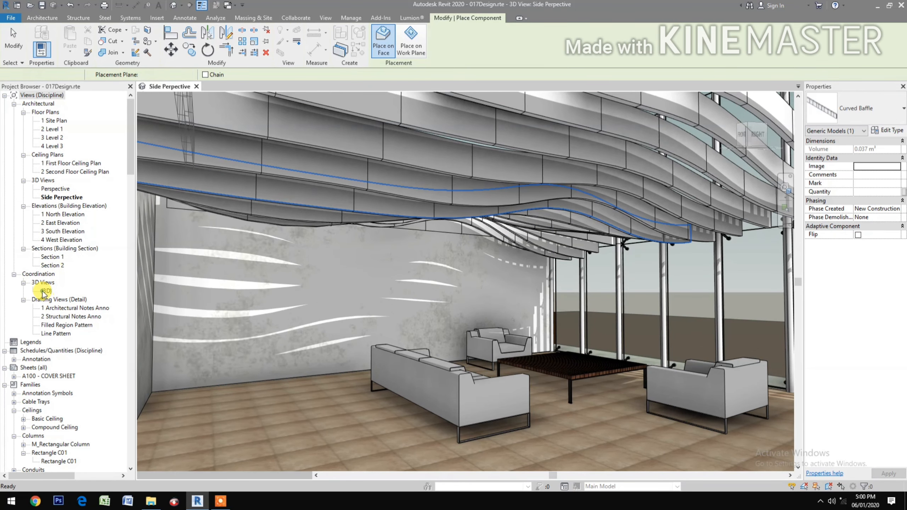
pyautogui.press('Escape')
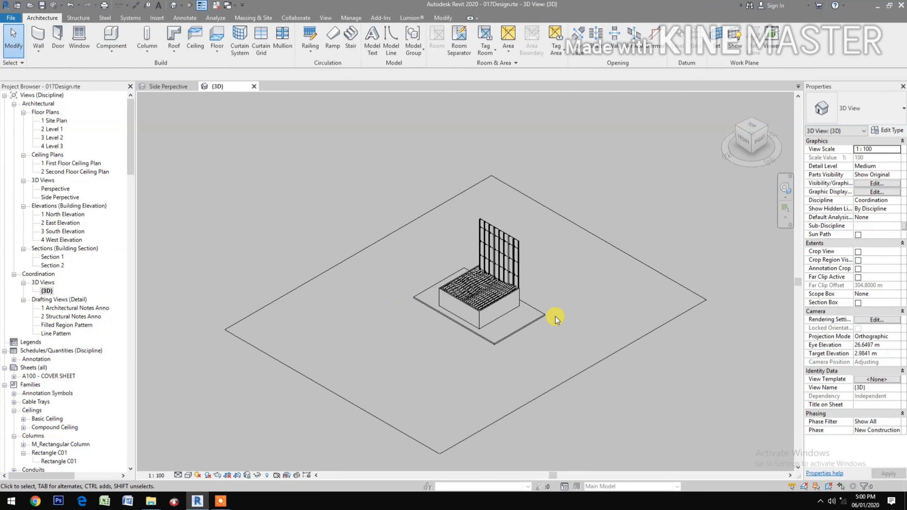
# - Show mass form and floors in the 3D view and delete the existing Mass 1 baffle ceiling above the room
pyautogui.scroll(2, 551, 314)
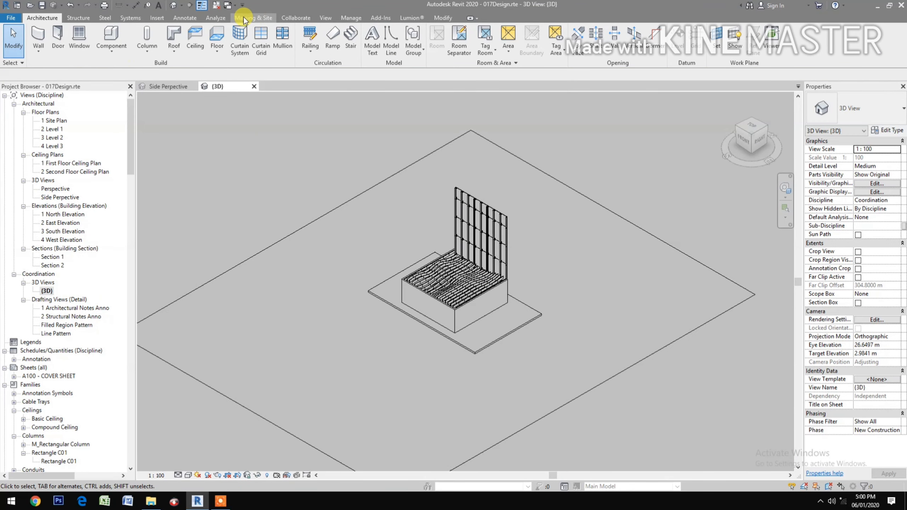
pyautogui.click(255, 18)
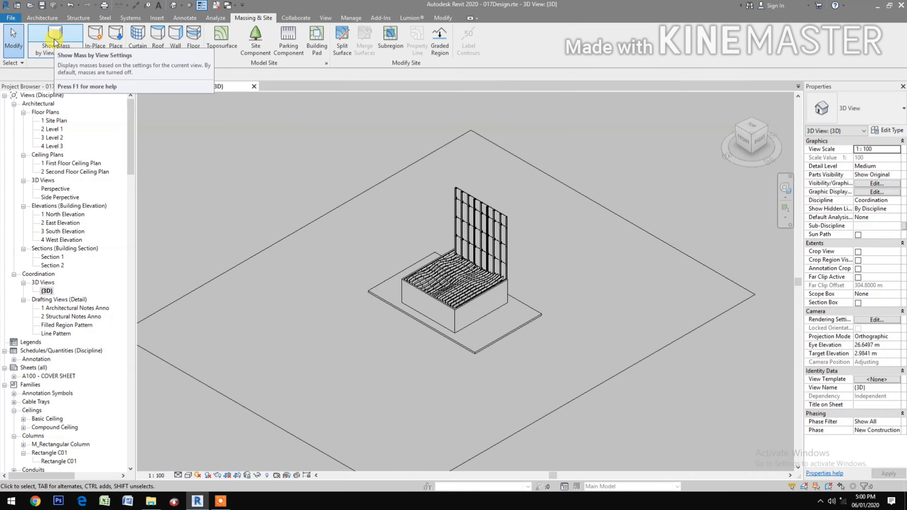
pyautogui.click(78, 50)
pyautogui.click(75, 77)
pyautogui.scroll(3, 496, 293)
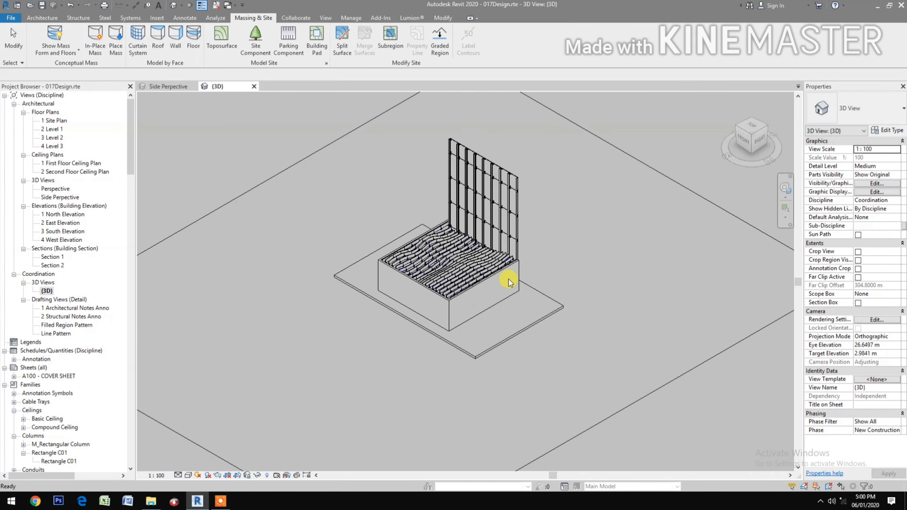
pyautogui.click(476, 272)
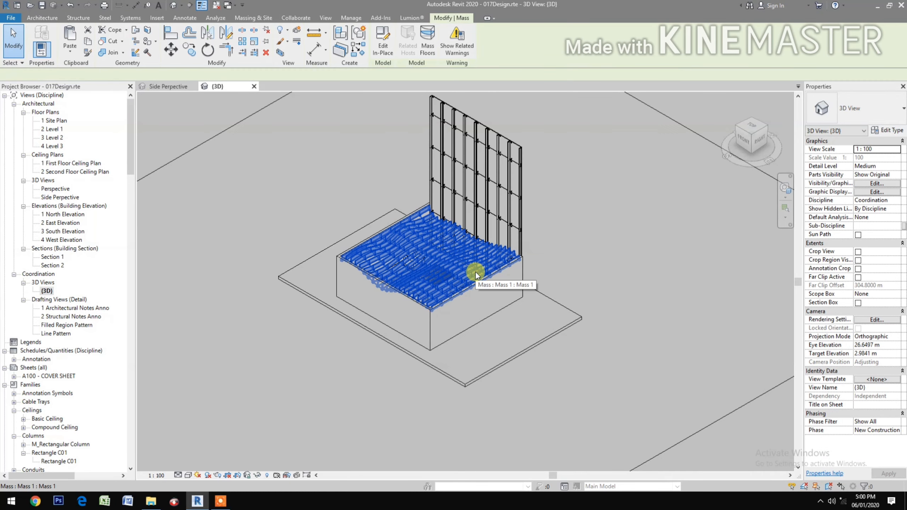
pyautogui.press('Delete')
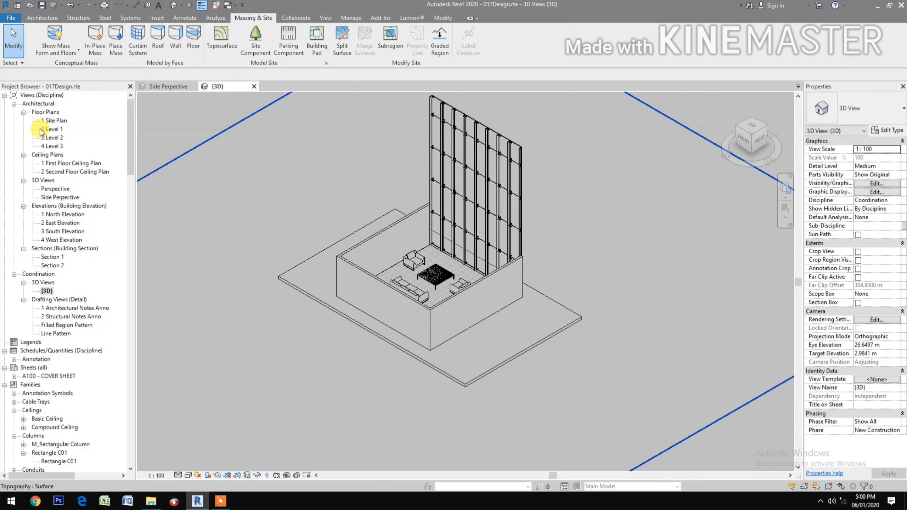
# - Open the 3 Level 2 floor plan and delete the short horizontal reference plane just inside the curtain wall
pyautogui.click(53, 138)
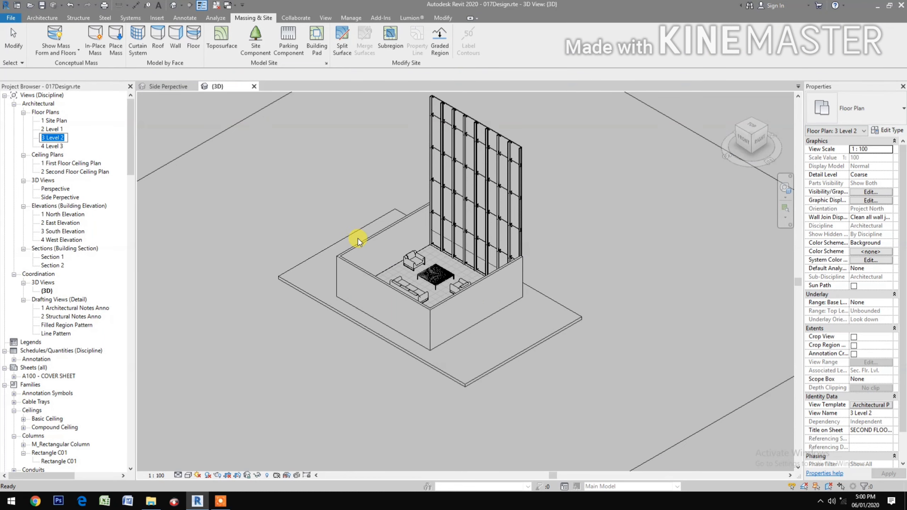
pyautogui.doubleClick(53, 138)
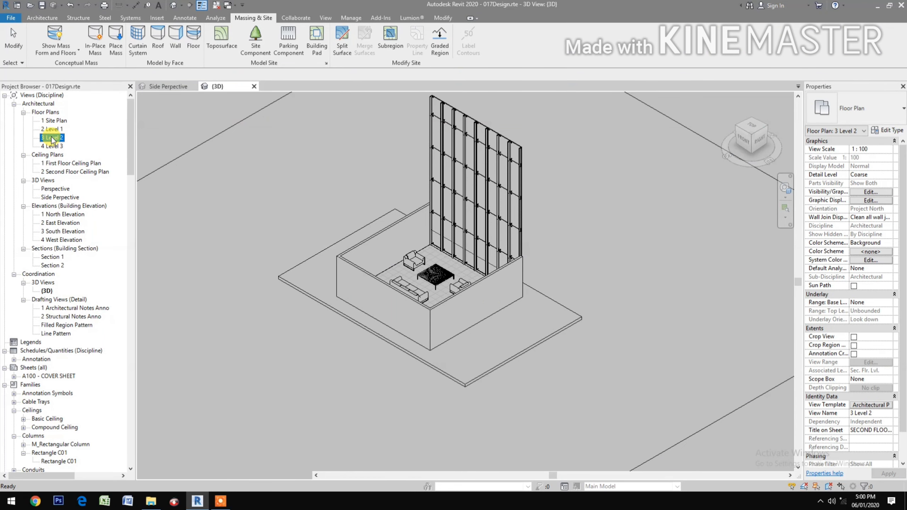
pyautogui.scroll(5, 482, 259)
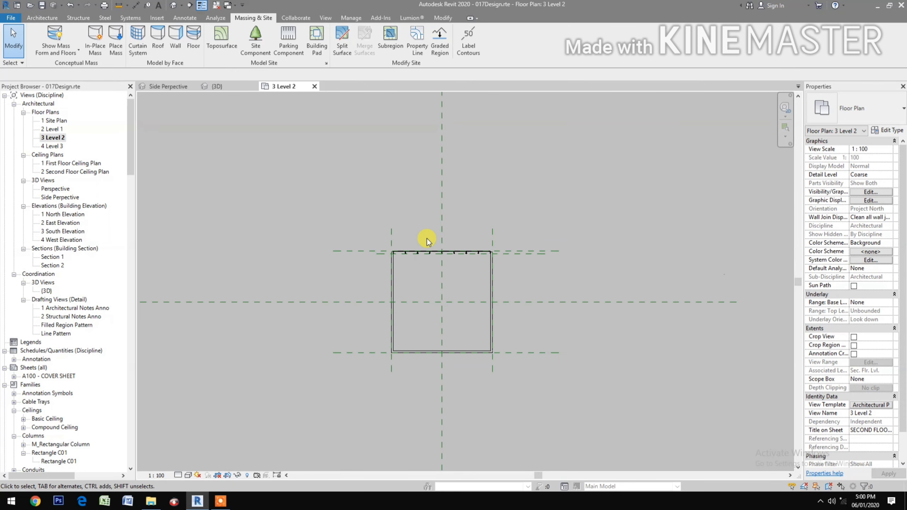
pyautogui.scroll(2, 518, 270)
pyautogui.click(559, 256)
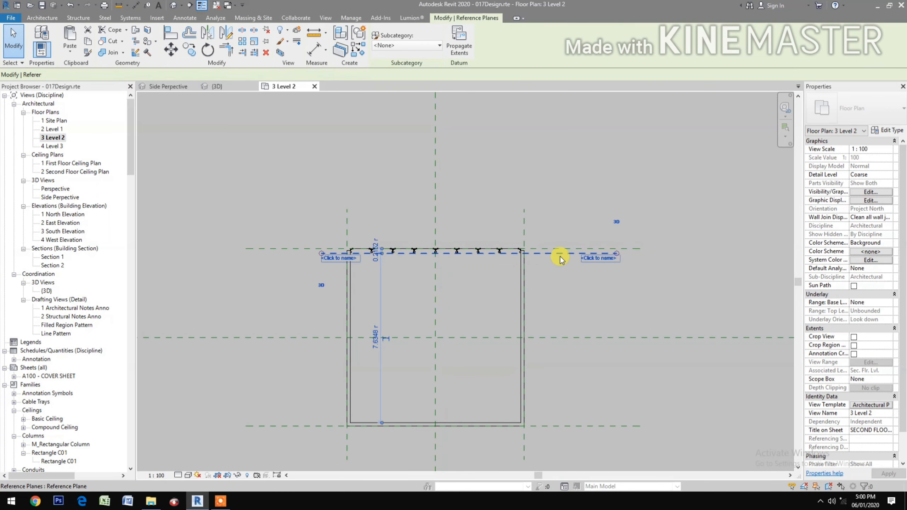
pyautogui.click(389, 280)
pyautogui.scroll(3, 389, 282)
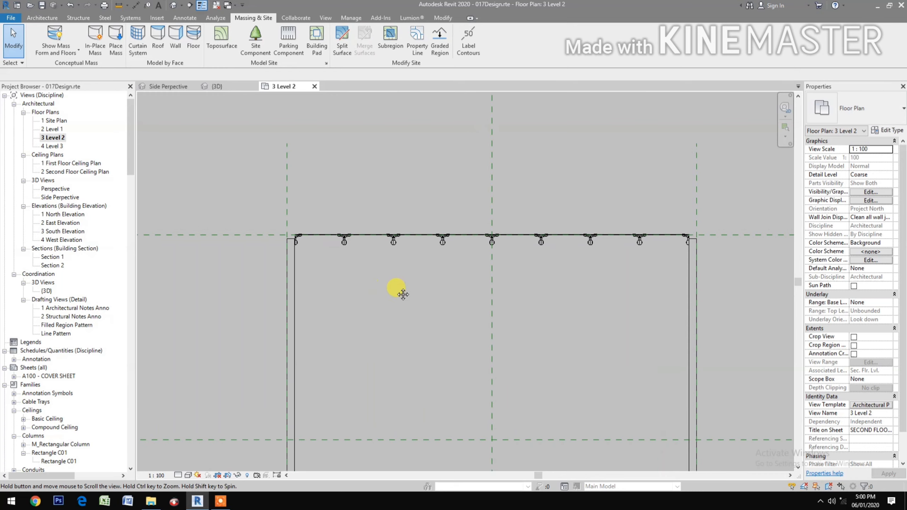
# - Draw a horizontal reference plane across the room just inside the curtain wall's supports, extending past both side walls
pyautogui.press('r')
pyautogui.press('p')
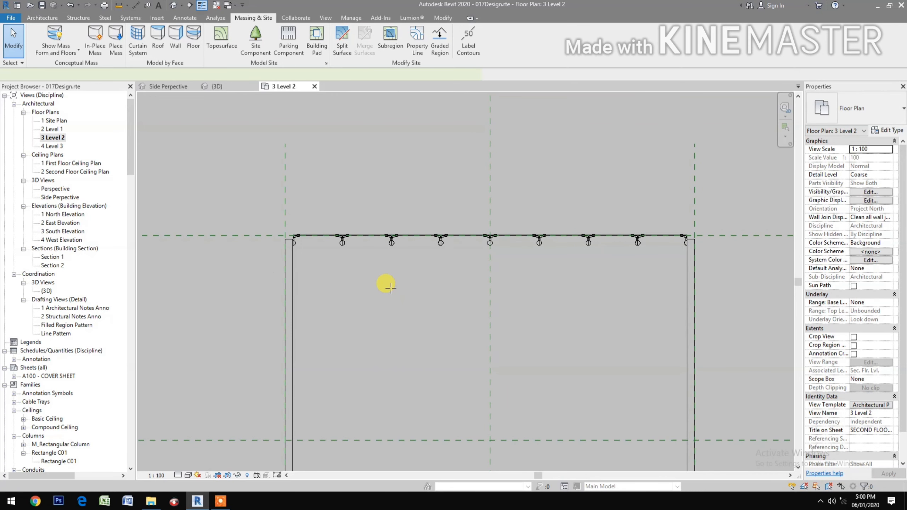
pyautogui.click(250, 254)
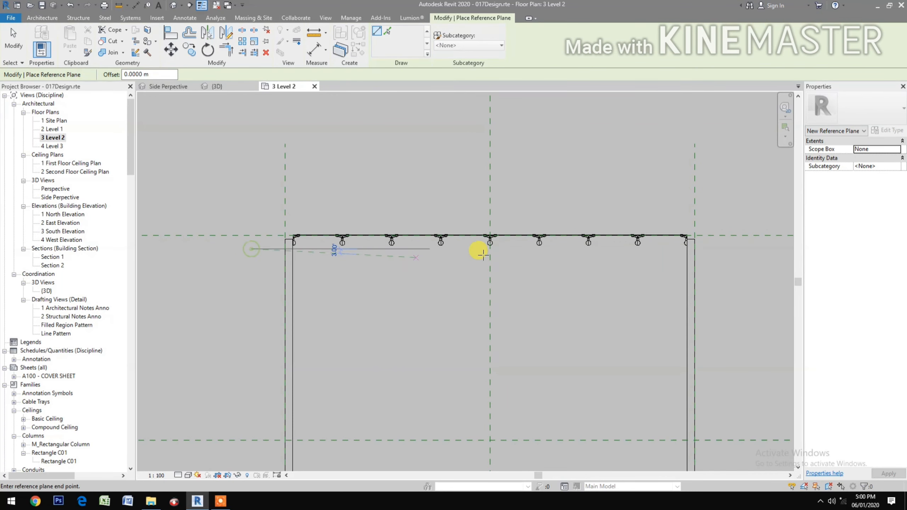
pyautogui.click(730, 250)
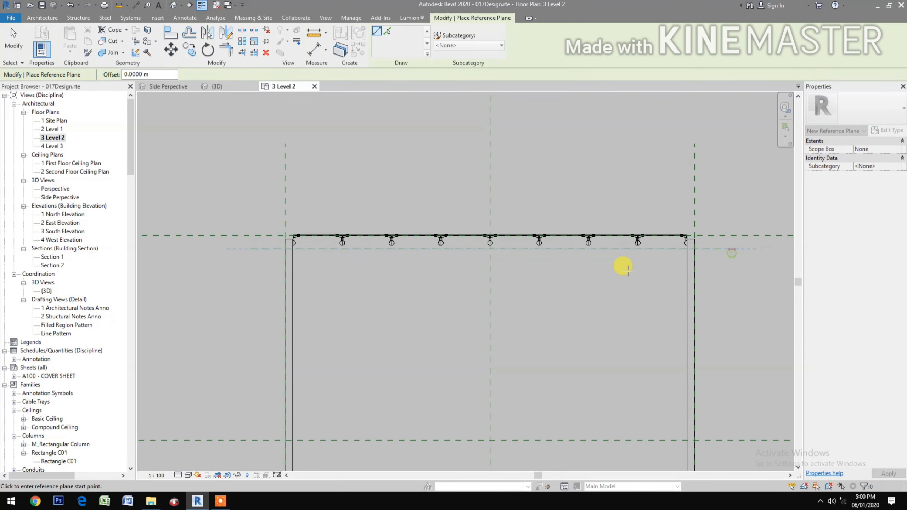
pyautogui.scroll(2, 612, 266)
pyautogui.press('Escape')
pyautogui.press('Escape')
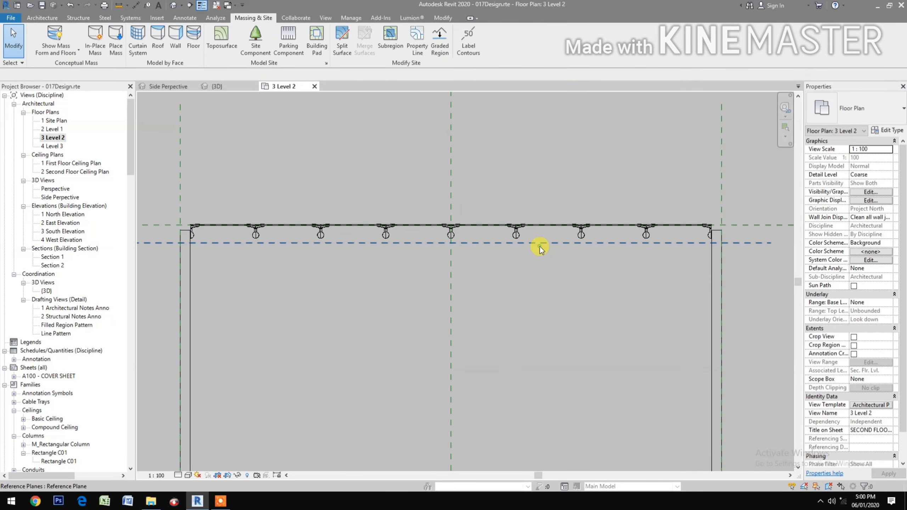
# - Move the horizontal reference plane slightly closer to the curtain wall's circular supports
pyautogui.click(519, 243)
pyautogui.scroll(2, 507, 246)
pyautogui.scroll(1, 507, 246)
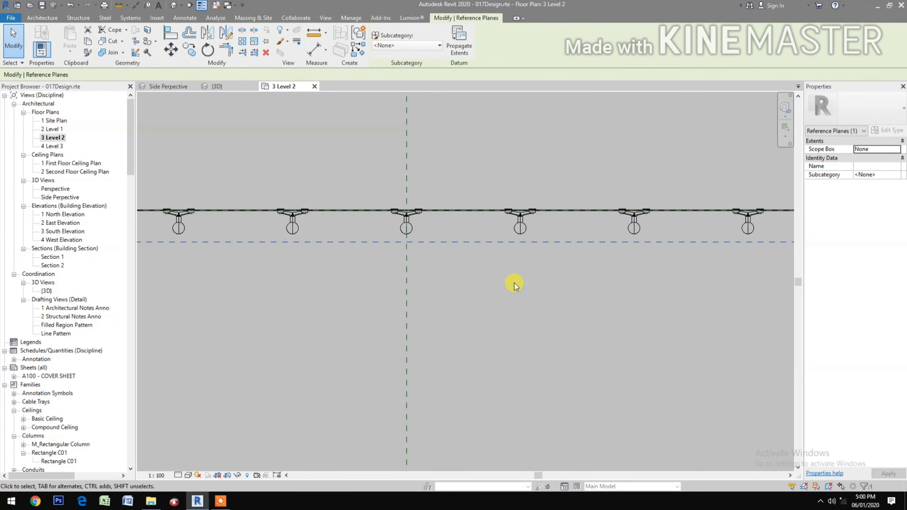
pyautogui.moveTo(519, 242); pyautogui.dragTo(522, 238)
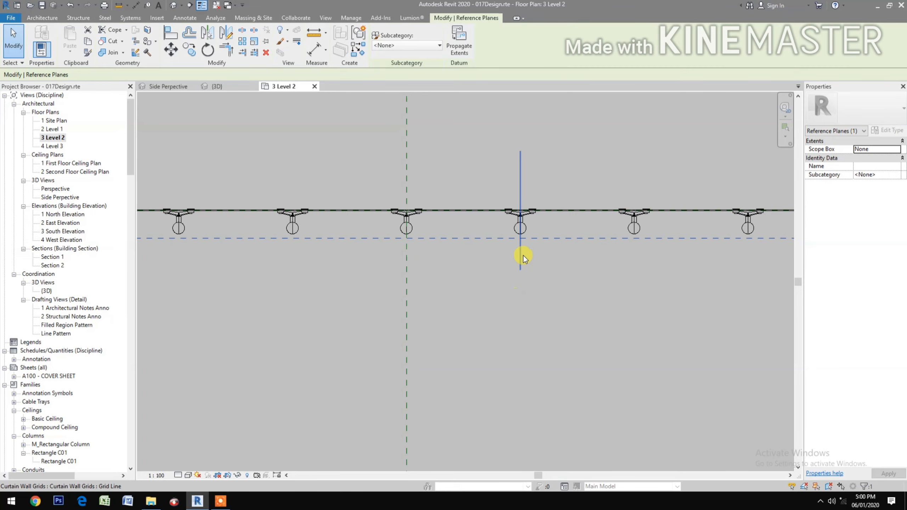
pyautogui.scroll(-2, 418, 308)
pyautogui.click(416, 321)
pyautogui.scroll(-1, 474, 320)
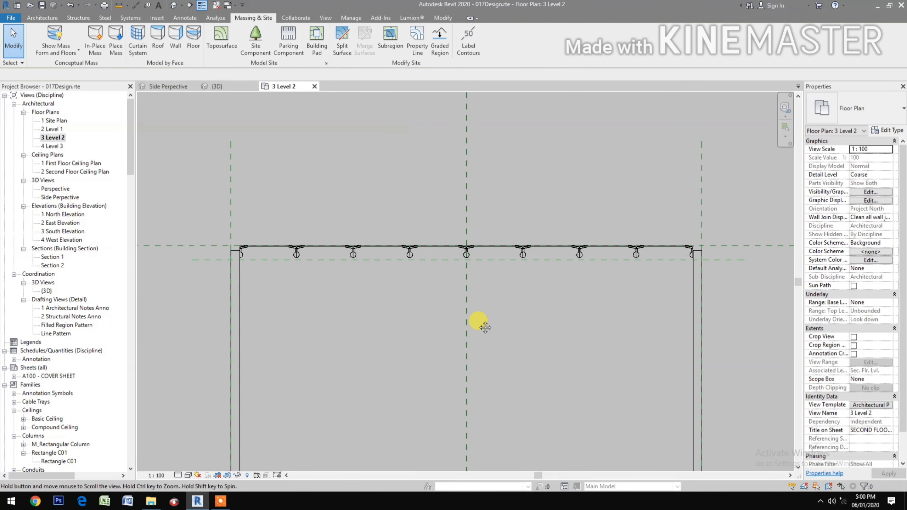
# - Start an in-place mass named Mass 1, pick the new reference plane as work plane and open the 3 South Elevation view
pyautogui.click(95, 50)
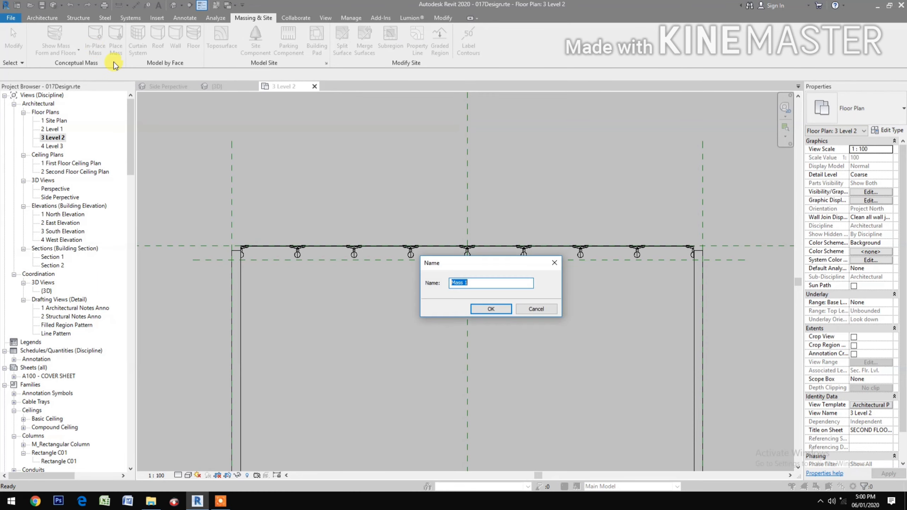
pyautogui.click(488, 309)
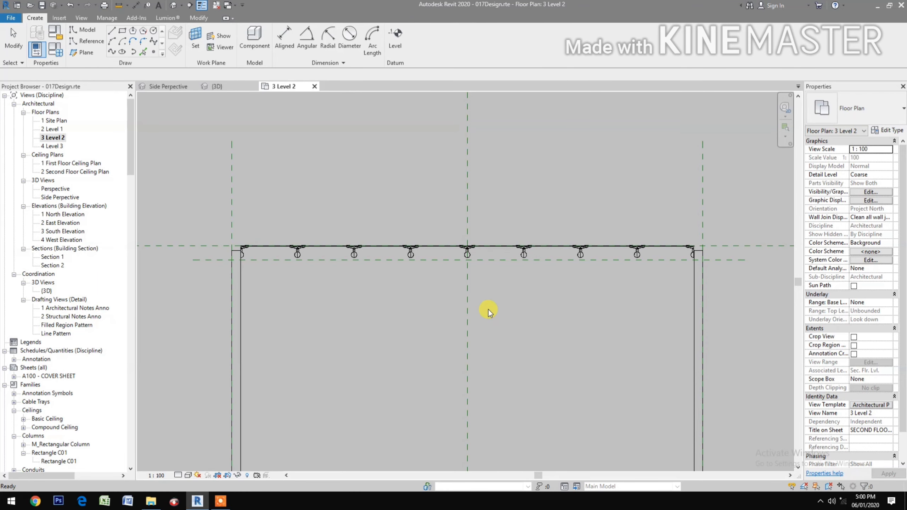
pyautogui.click(198, 41)
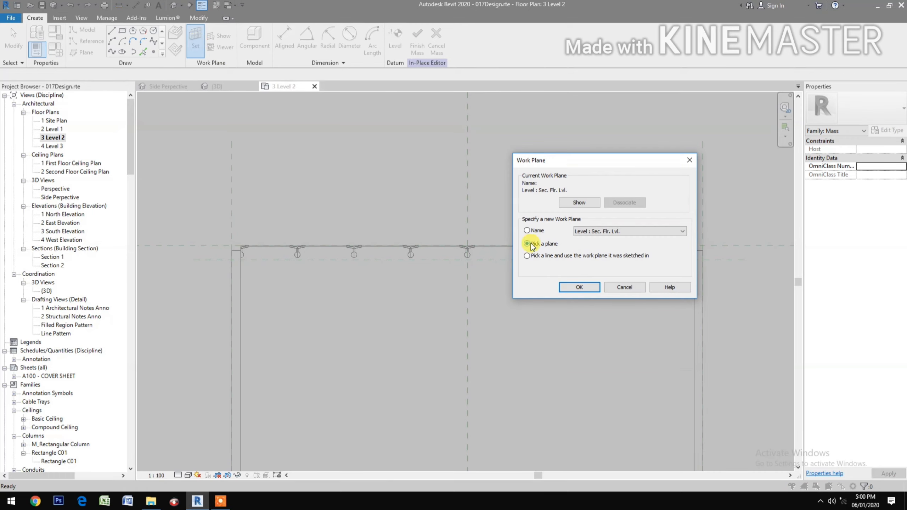
pyautogui.click(578, 288)
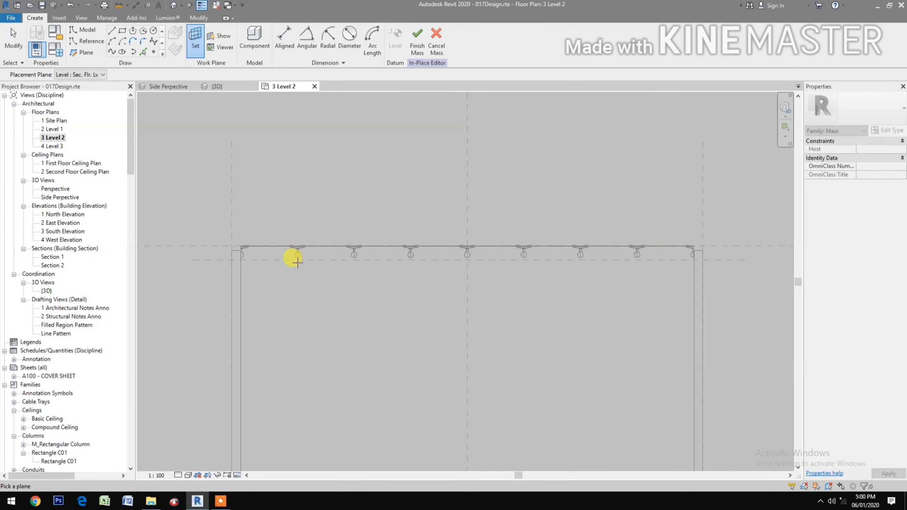
pyautogui.click(328, 262)
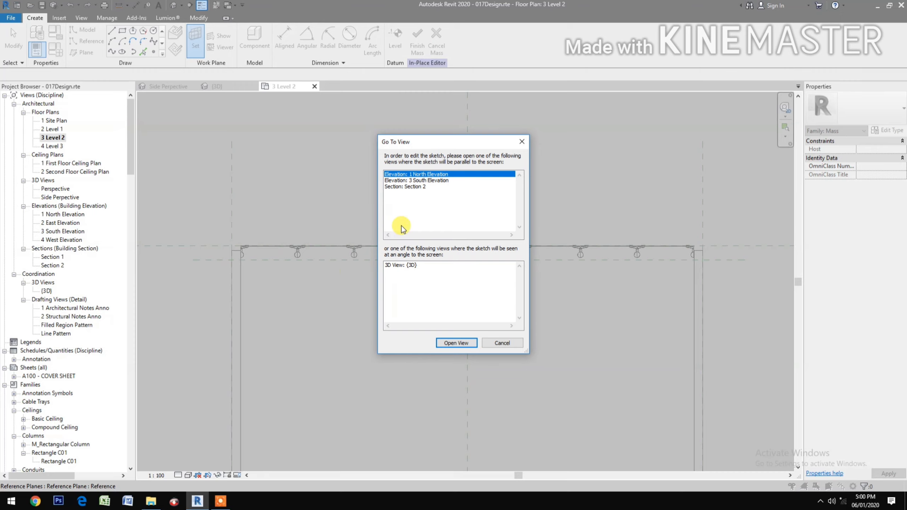
pyautogui.click(439, 181)
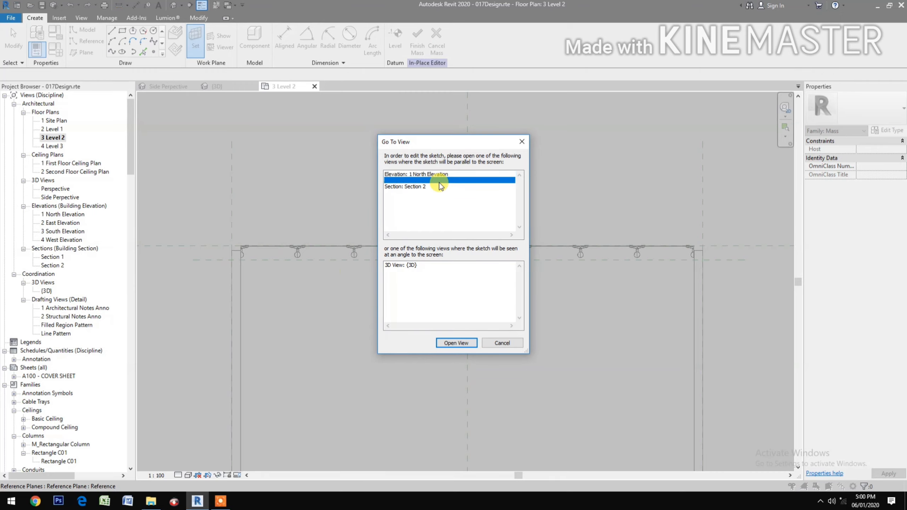
pyautogui.click(456, 343)
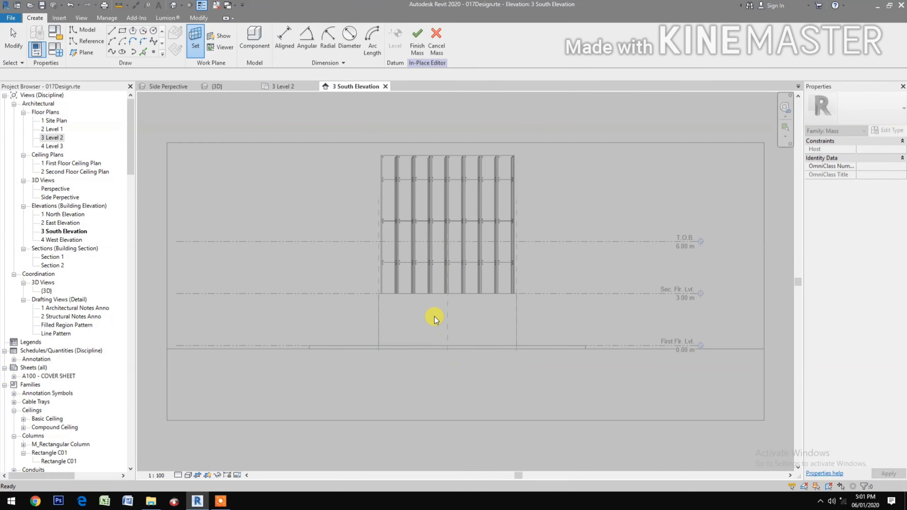
# - Draw a wavy six-point model spline just below Sec. Flr. Lvl., spanning the room from one side wall to the other
pyautogui.scroll(5, 434, 316)
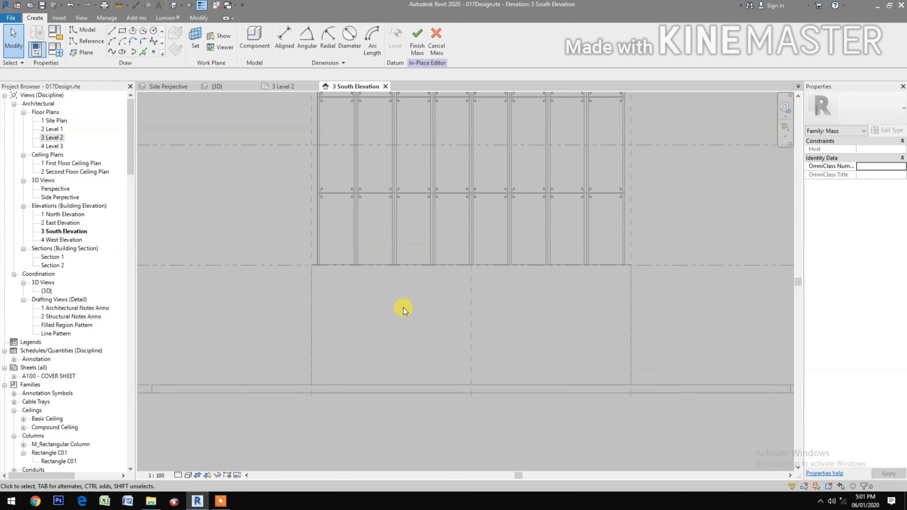
pyautogui.click(113, 52)
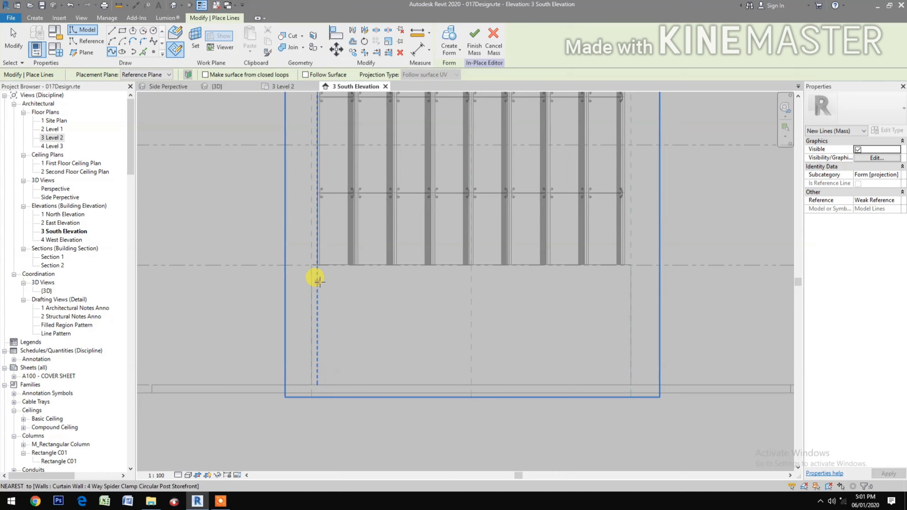
pyautogui.click(317, 282)
pyautogui.click(367, 294)
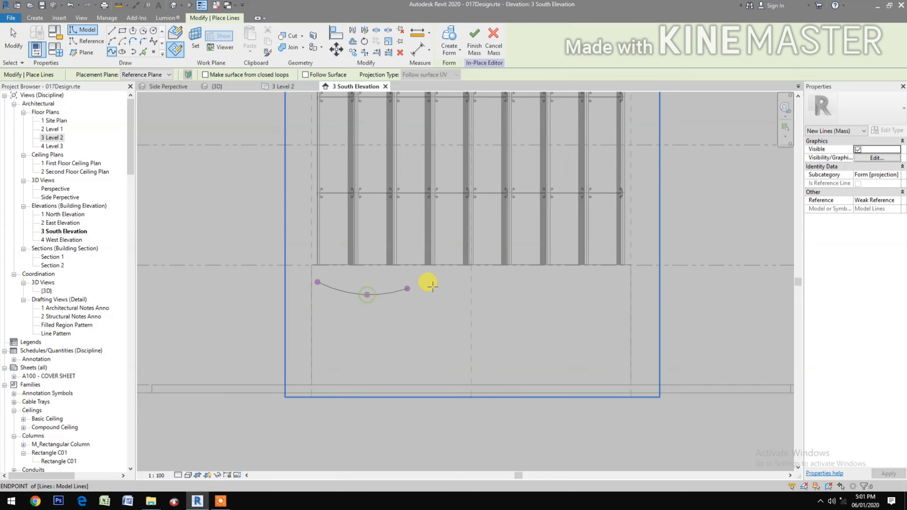
pyautogui.click(441, 280)
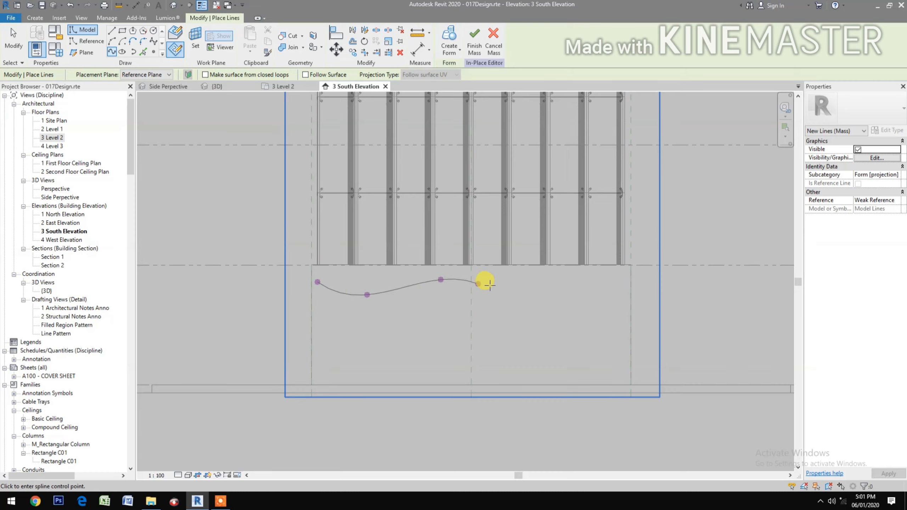
pyautogui.click(497, 284)
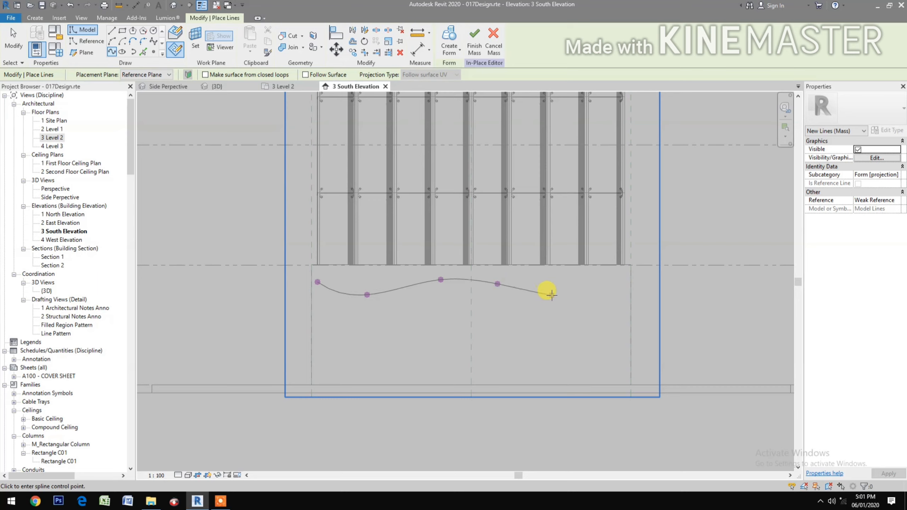
pyautogui.click(553, 295)
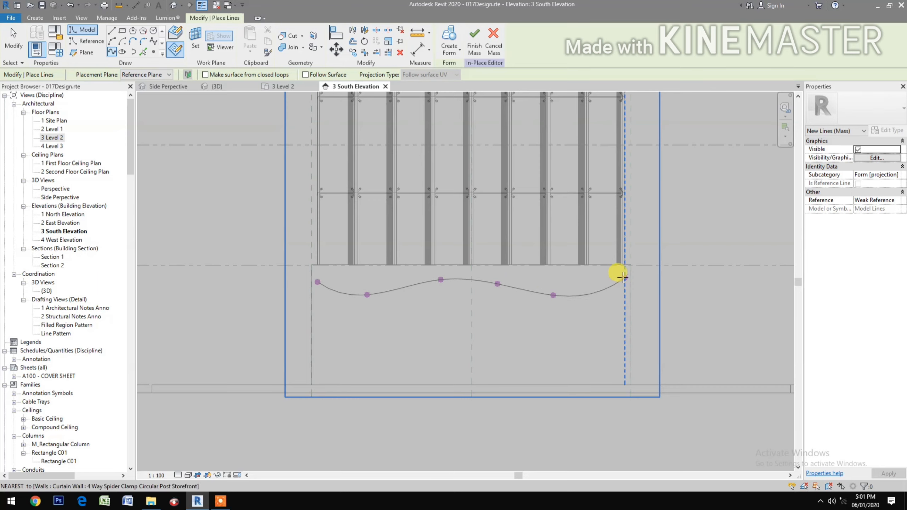
pyautogui.click(623, 277)
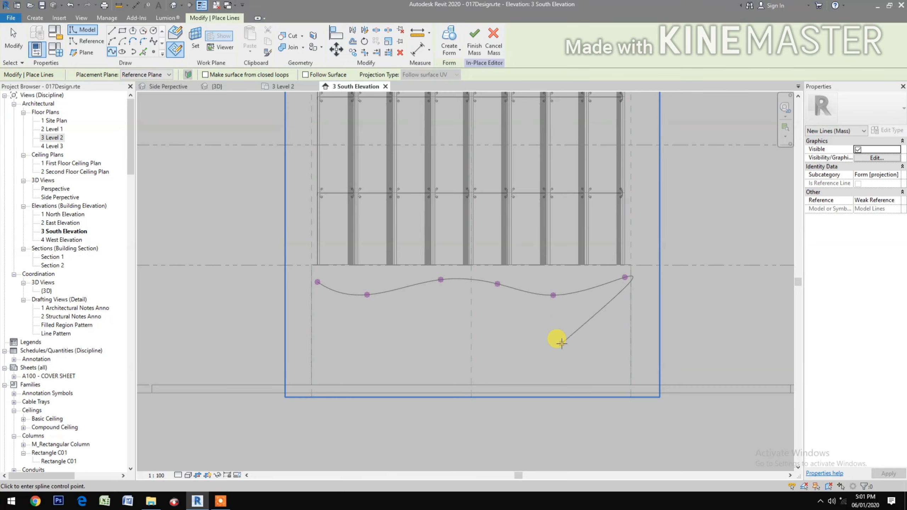
pyautogui.press('Escape')
pyautogui.press('Escape')
# - Select the spline in the {3D} view and copy it 1.5 m into the room in the 3 Level 2 plan, with Constrain and Multiple enabled
pyautogui.click(230, 87)
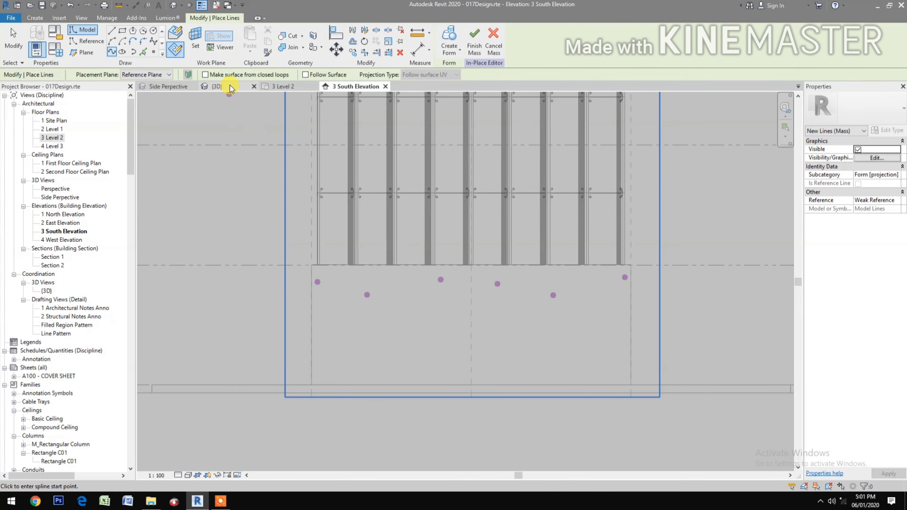
pyautogui.press('Escape')
pyautogui.scroll(3, 441, 218)
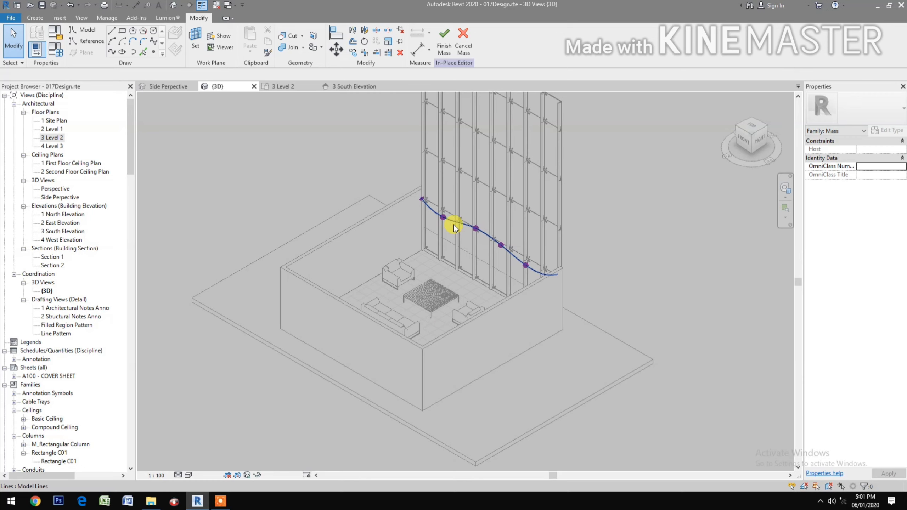
pyautogui.click(455, 227)
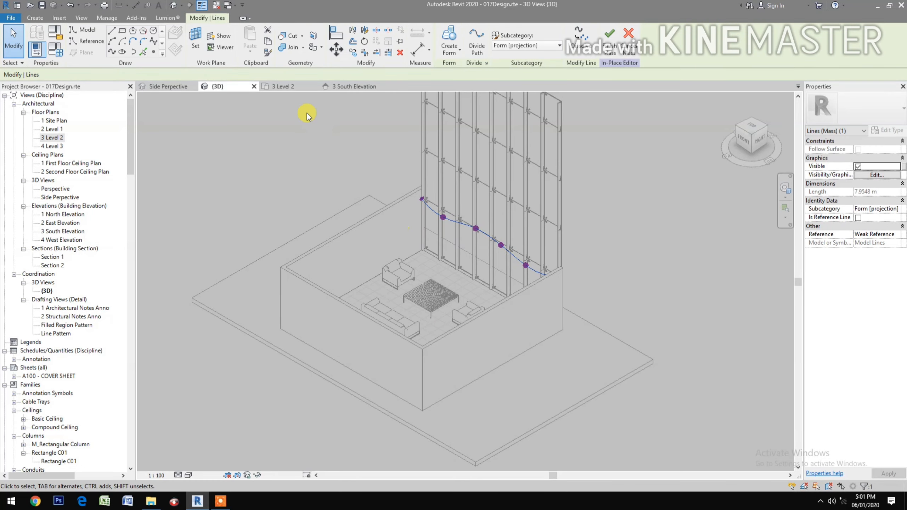
pyautogui.click(291, 86)
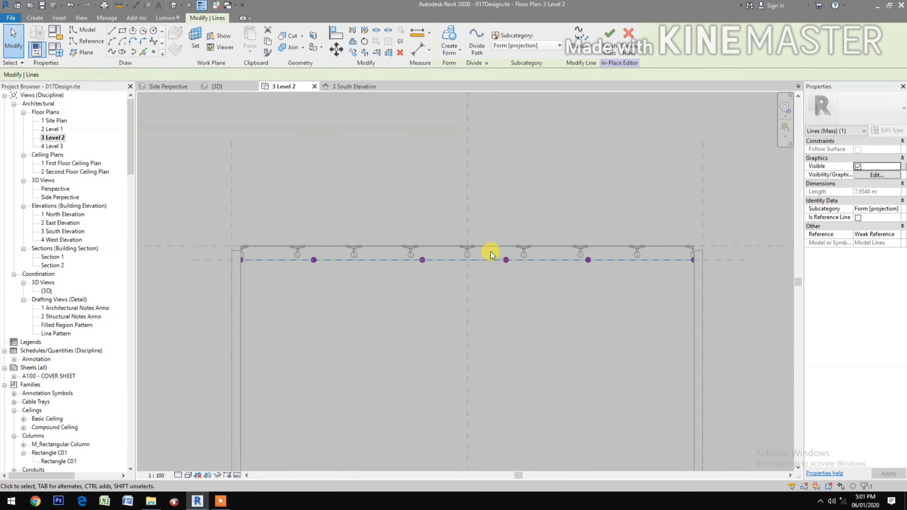
pyautogui.moveTo(558, 335); pyautogui.dragTo(472, 311, button='middle')
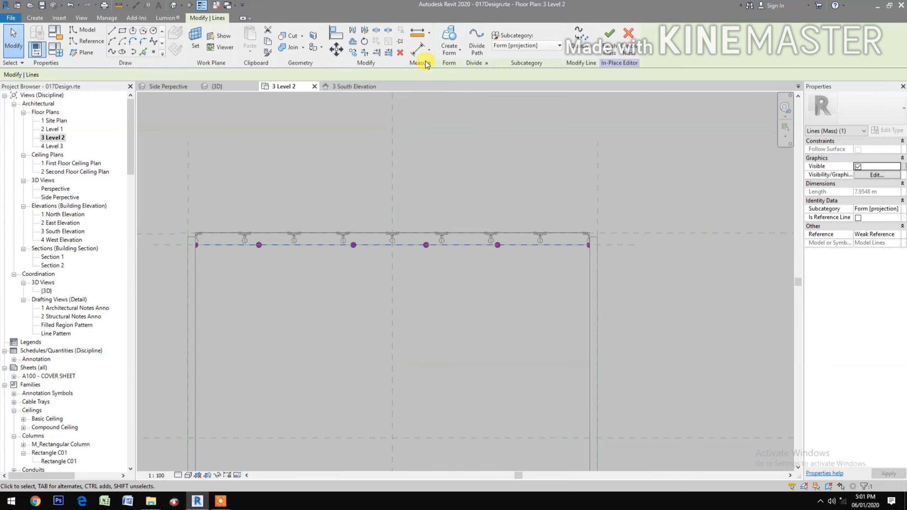
pyautogui.click(352, 53)
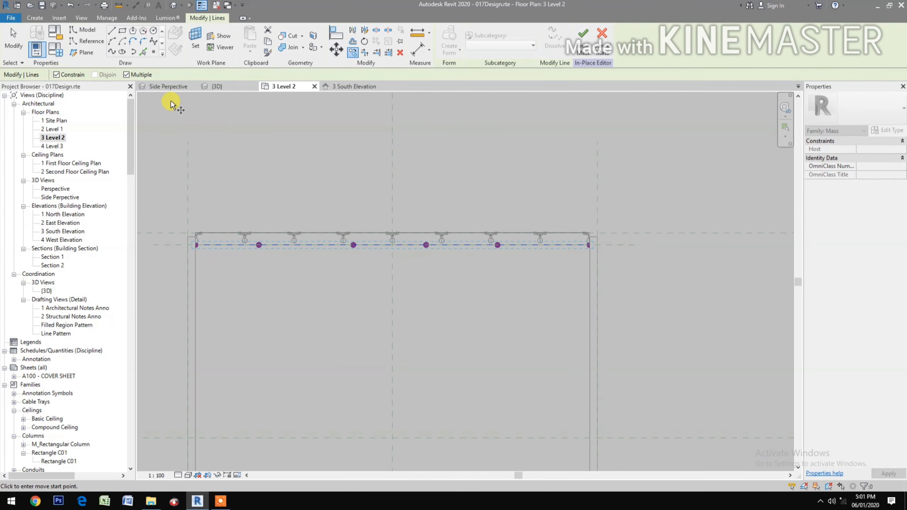
pyautogui.click(652, 261)
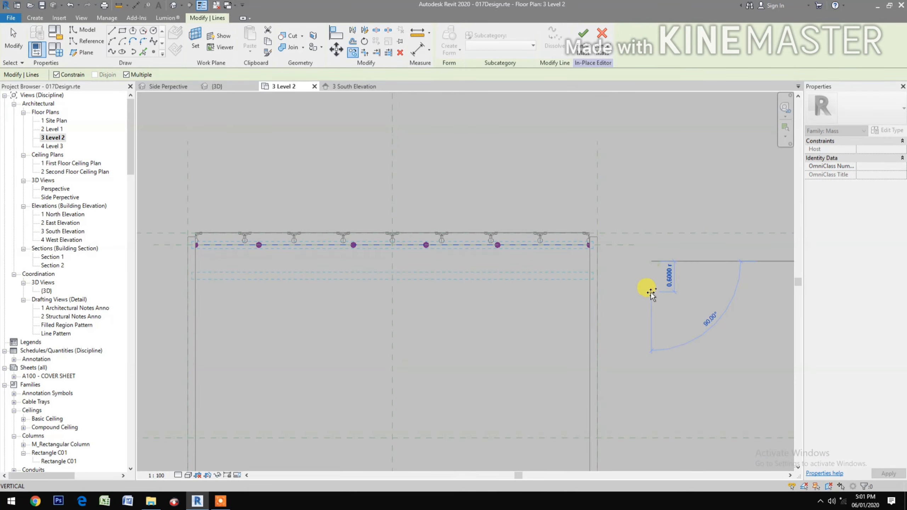
pyautogui.write('1.5')
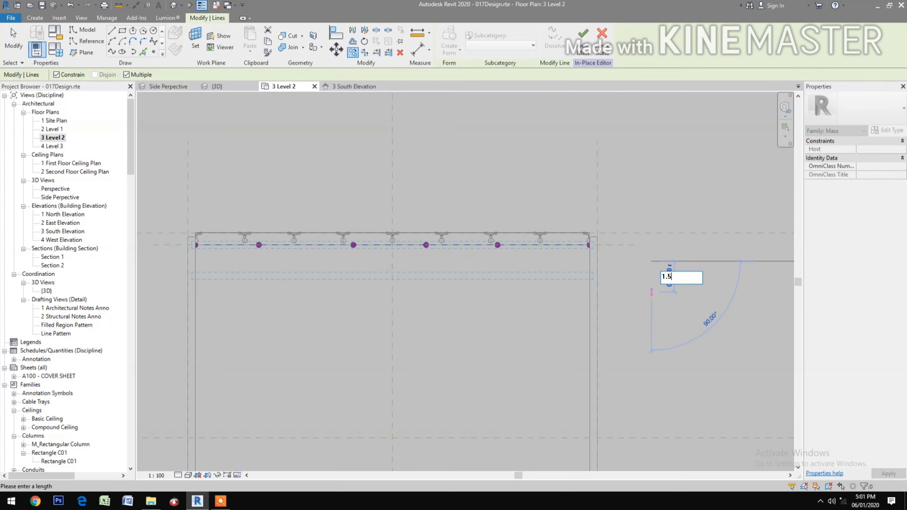
pyautogui.press('Return')
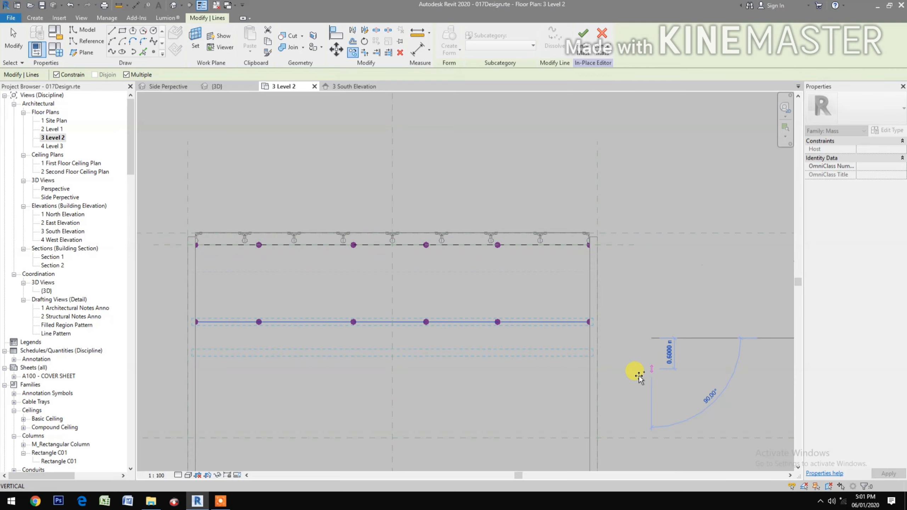
# - Place four more spline copies at 1.5 m intervals toward the wall opposite the curtain wall, and return to the {3D} view
pyautogui.scroll(-1, 622, 286)
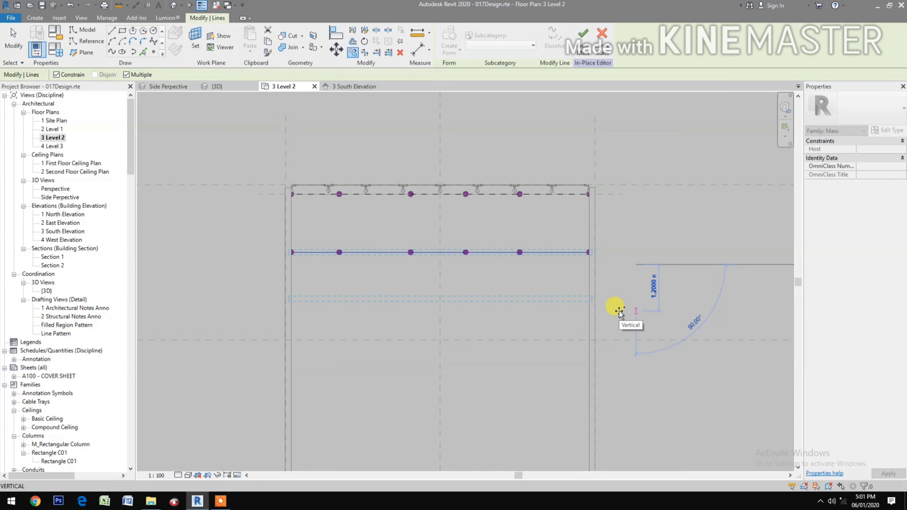
pyautogui.write('1.5')
pyautogui.press('Return')
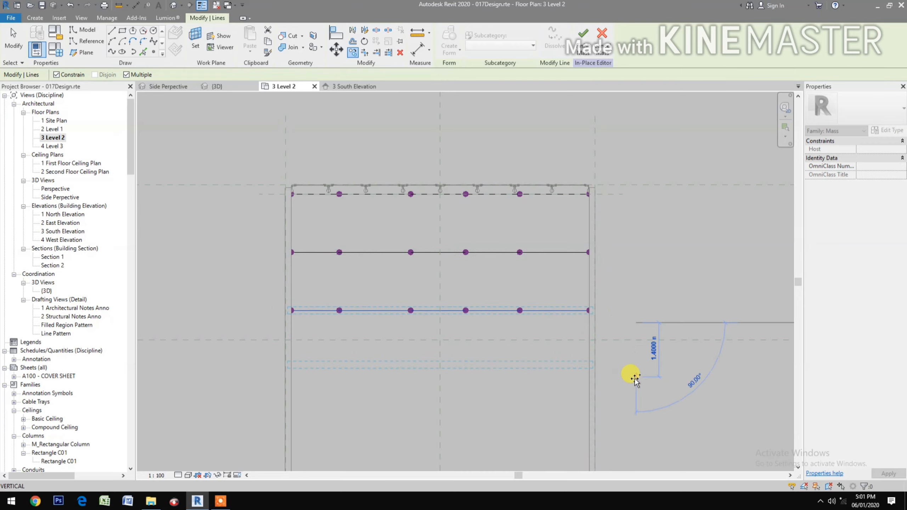
pyautogui.write('1.5')
pyautogui.press('Return')
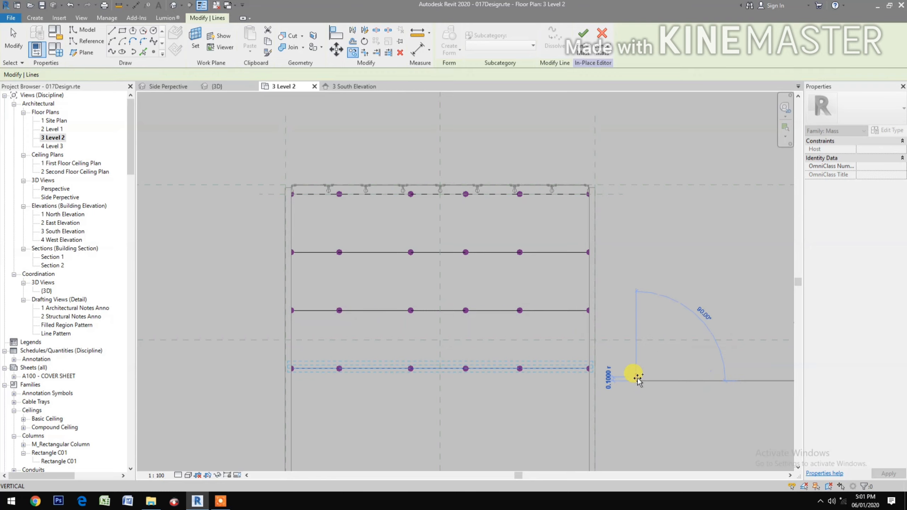
pyautogui.moveTo(633, 375); pyautogui.dragTo(617, 338, button='middle')
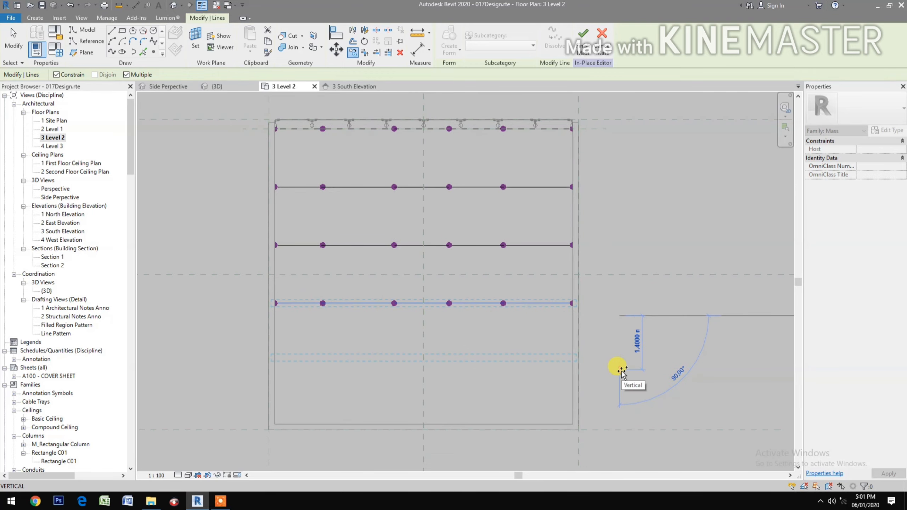
pyautogui.write('1.5')
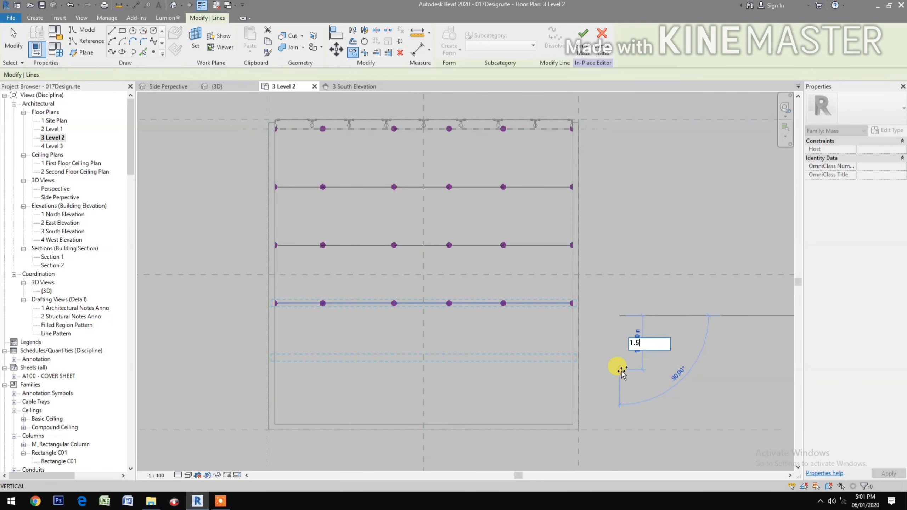
pyautogui.press('Return')
pyautogui.write('1')
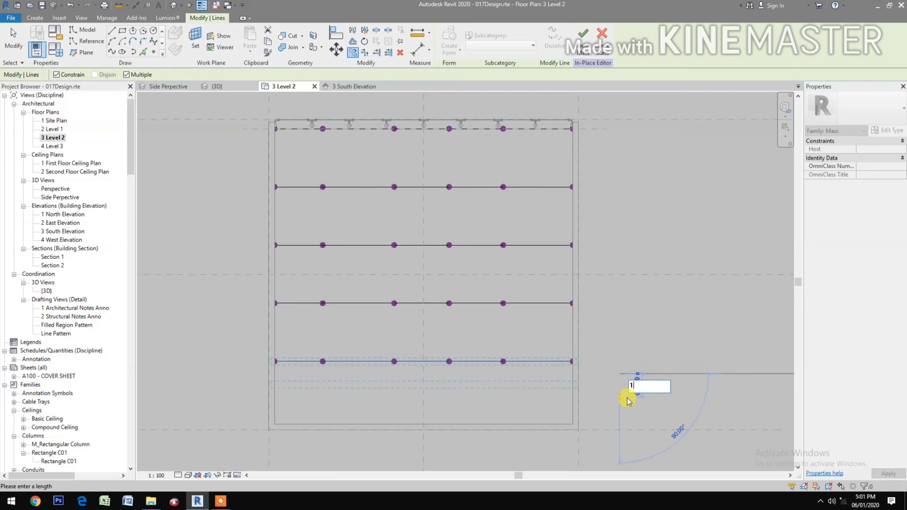
pyautogui.write('.5')
pyautogui.press('Return')
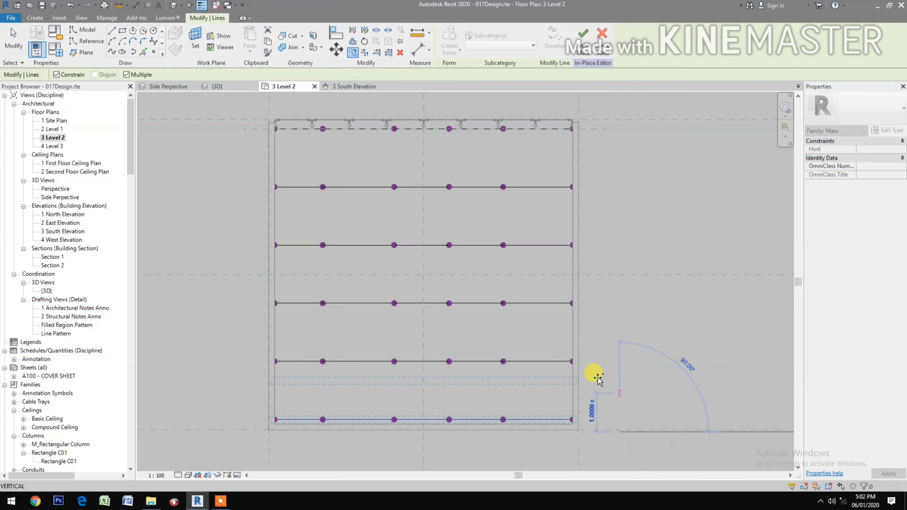
pyautogui.press('Escape')
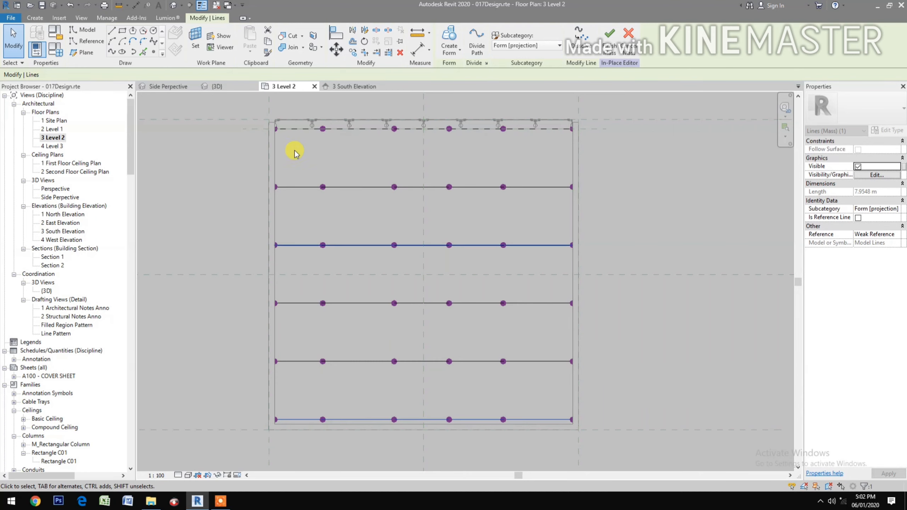
pyautogui.click(232, 88)
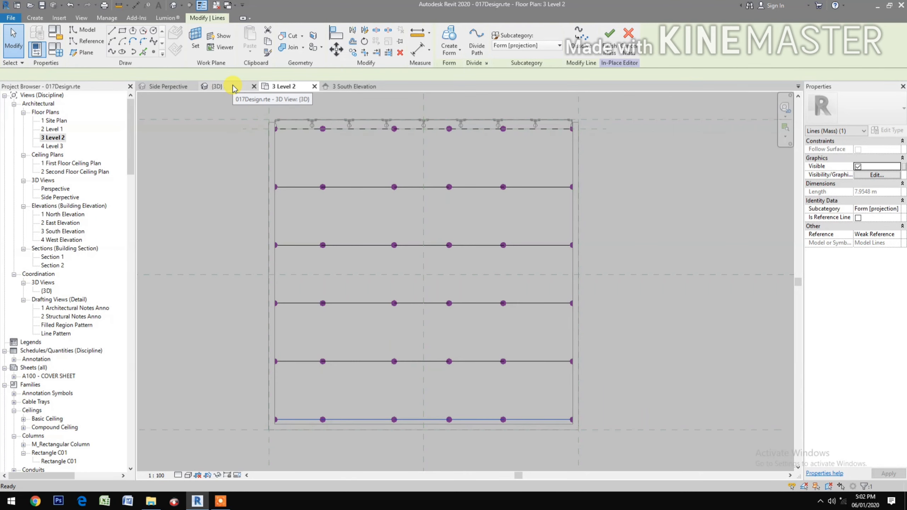
# - Check the copied splines in the Side Perspective view and set the {3D} view's visual style to Wireframe
pyautogui.scroll(3, 462, 257)
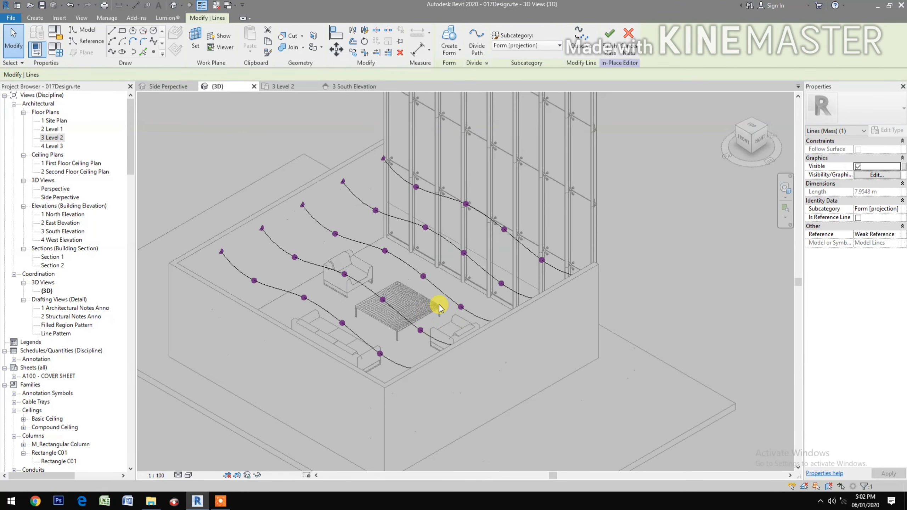
pyautogui.click(167, 88)
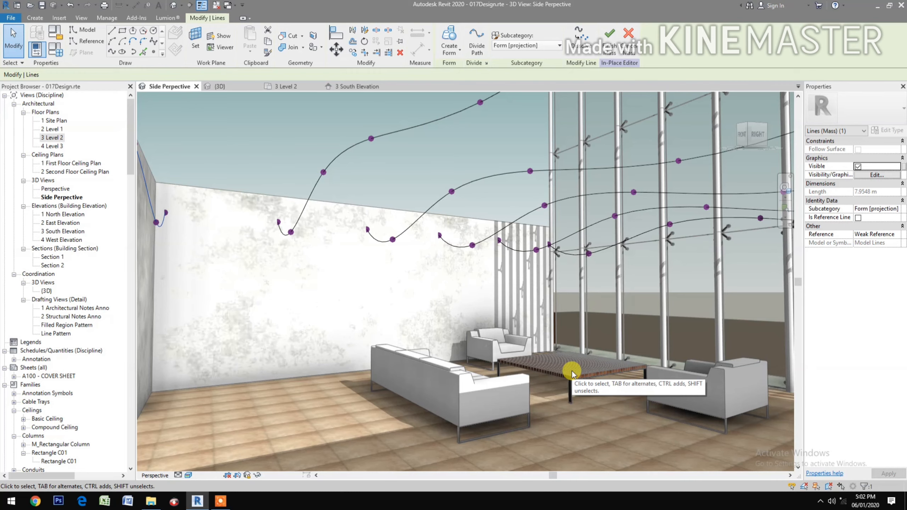
pyautogui.click(245, 88)
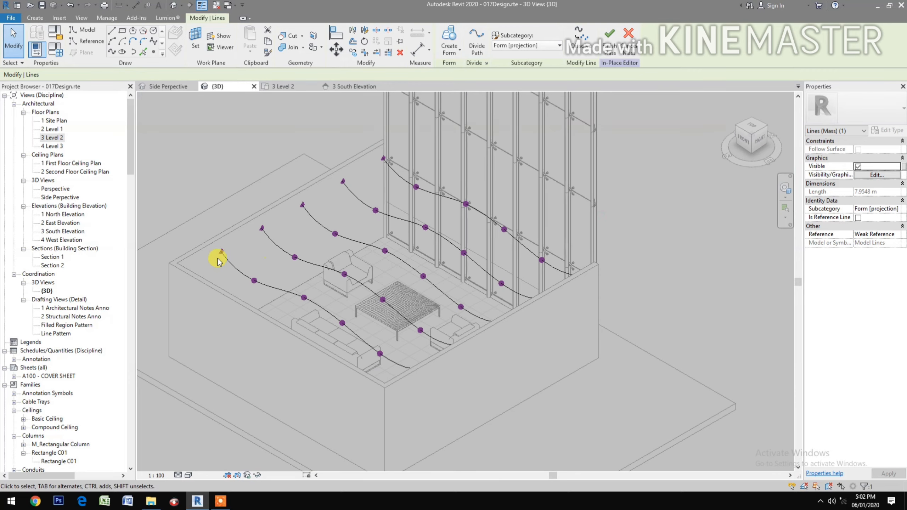
pyautogui.click(186, 475)
pyautogui.click(243, 317)
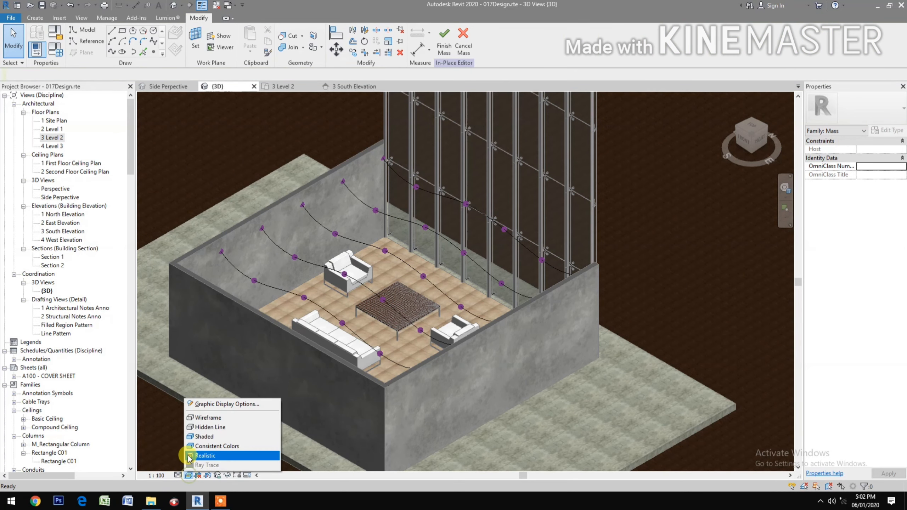
pyautogui.click(207, 418)
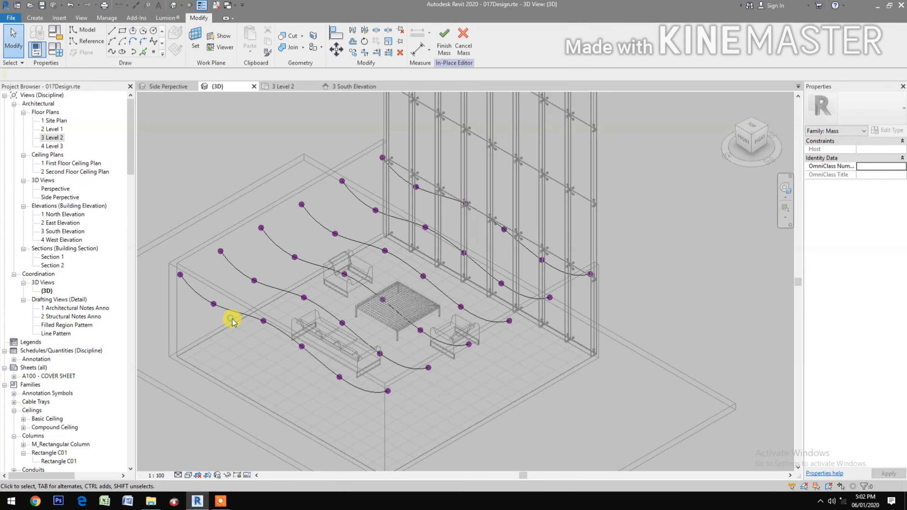
# - Select all six wavy splines in the {3D} view and create a lofted form surface from them
pyautogui.click(244, 281)
pyautogui.keyDown('ctrl'); pyautogui.click(239, 271); pyautogui.keyUp('ctrl')
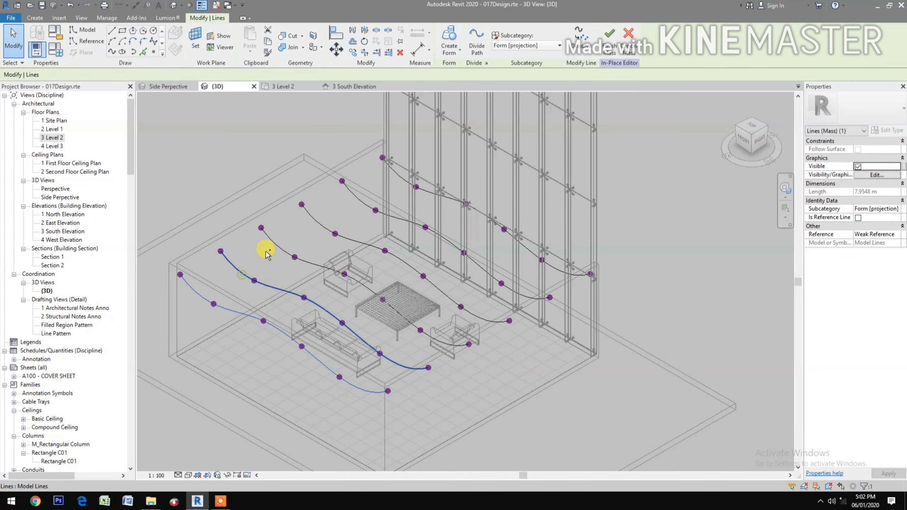
pyautogui.keyDown('ctrl'); pyautogui.click(279, 247); pyautogui.keyUp('ctrl')
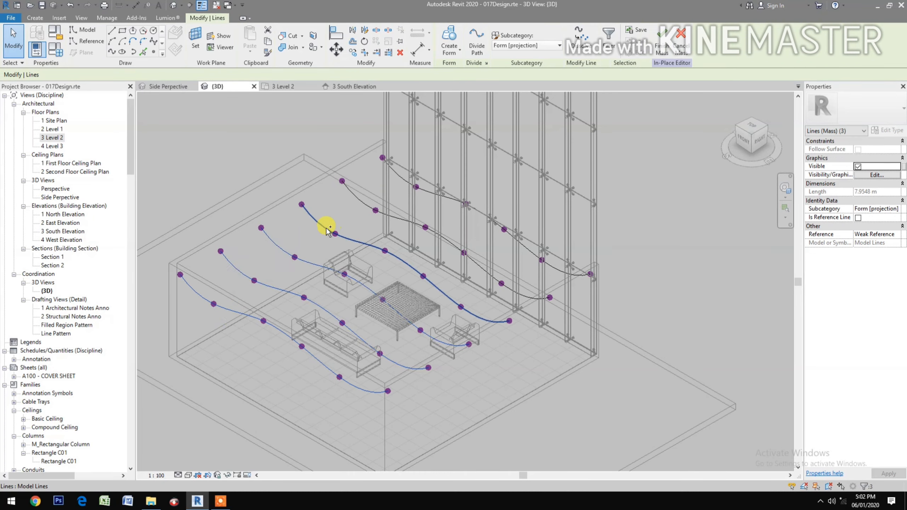
pyautogui.keyDown('ctrl'); pyautogui.click(326, 226); pyautogui.keyUp('ctrl')
pyautogui.keyDown('ctrl'); pyautogui.click(391, 166); pyautogui.keyUp('ctrl')
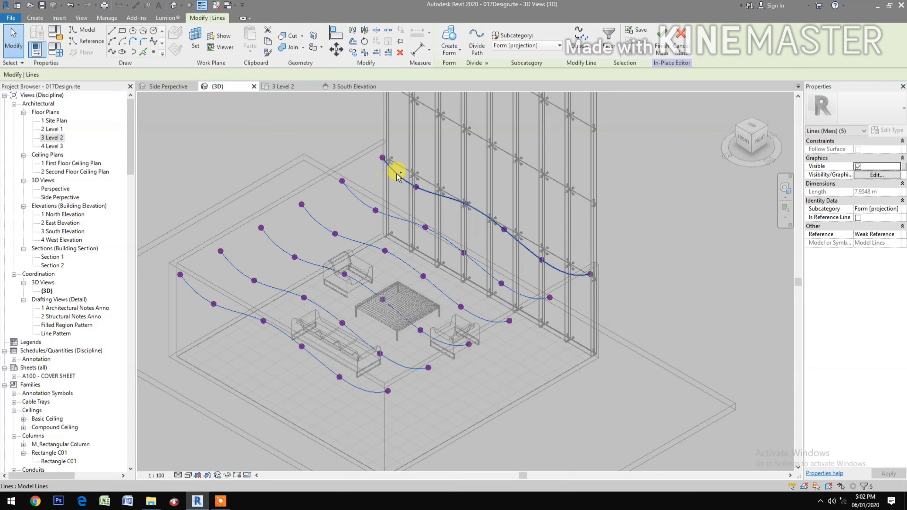
pyautogui.keyDown('ctrl'); pyautogui.click(454, 244); pyautogui.keyUp('ctrl')
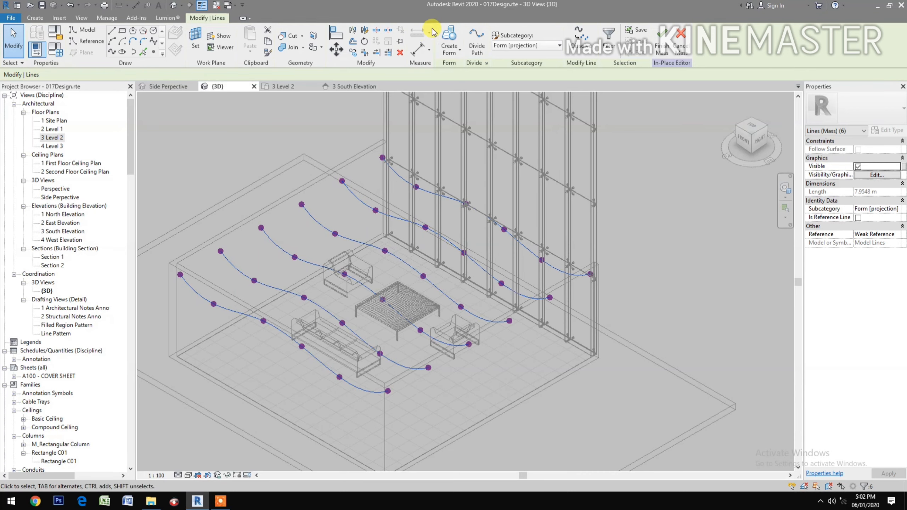
pyautogui.click(449, 35)
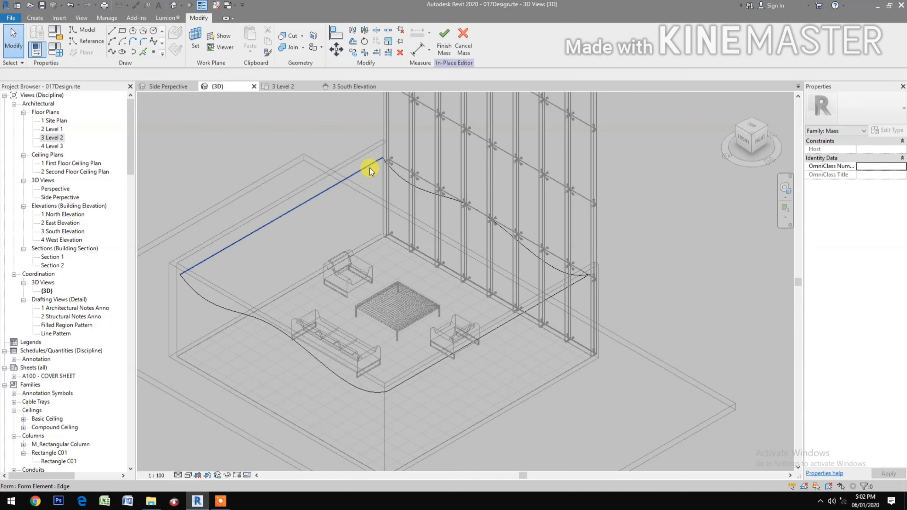
# - Select the whole wavy form and divide its surface into a 10 by 10 UV grid
pyautogui.press('Tab')
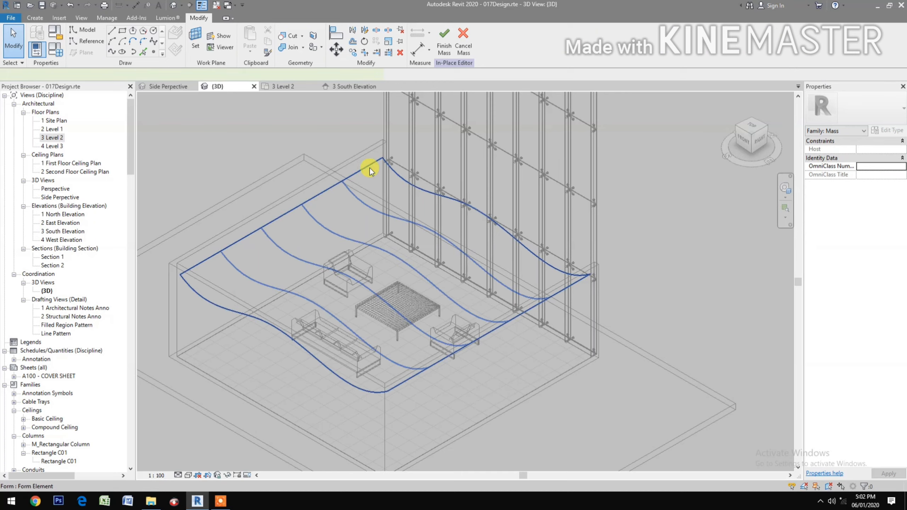
pyautogui.click(370, 167)
pyautogui.click(497, 46)
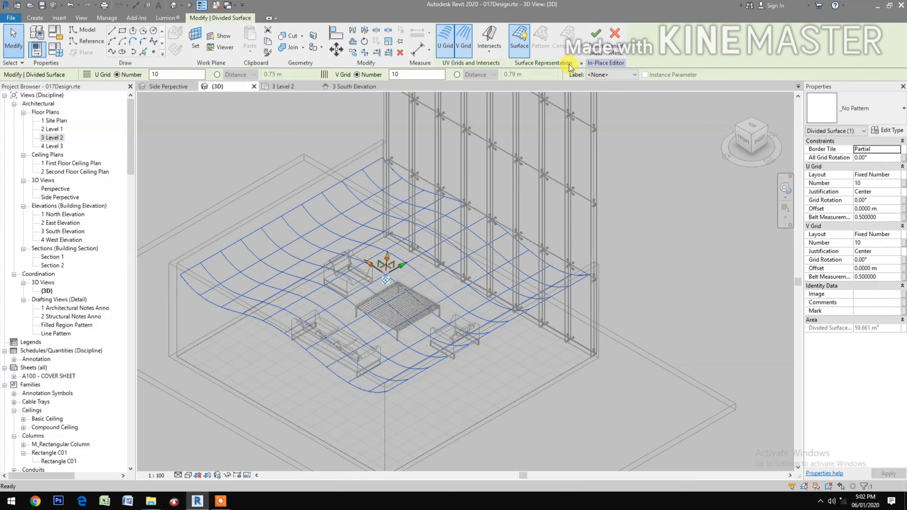
# - Turn on Nodes in the divided surface's Surface Representation settings and deselect the surface
pyautogui.click(581, 63)
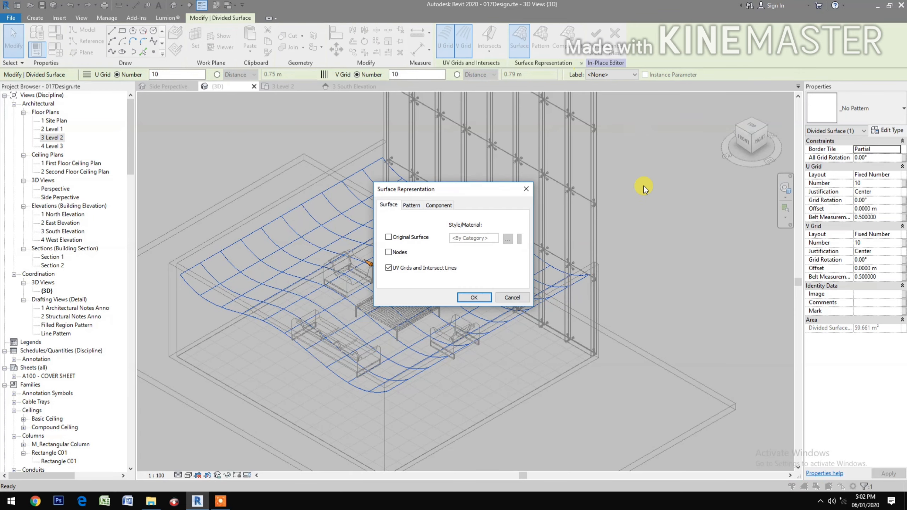
pyautogui.click(392, 252)
pyautogui.click(471, 297)
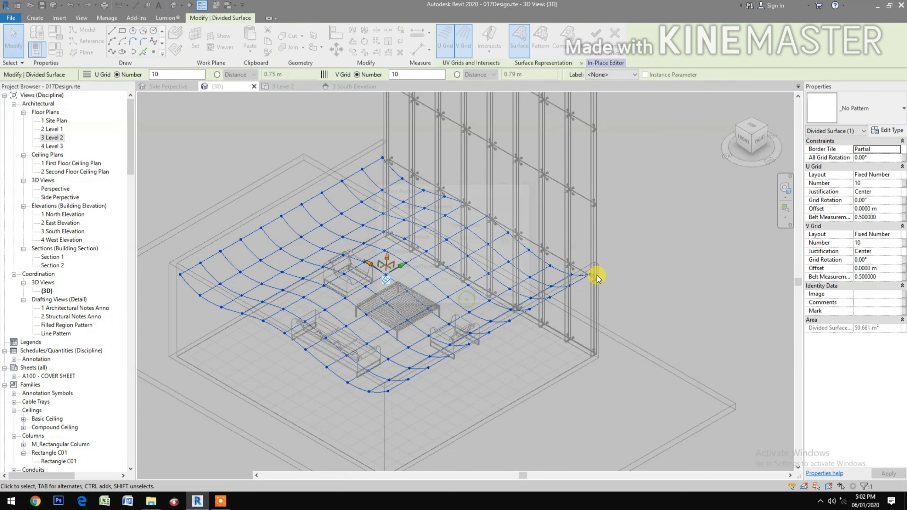
pyautogui.click(647, 293)
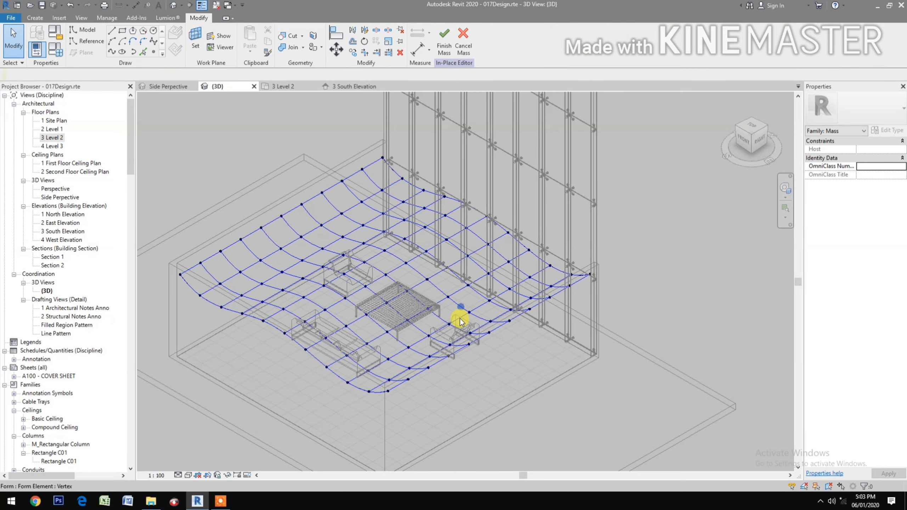
# - Find the Curved Baffle type among the Generic Models families in the Project Browser and start placing it in the {3D} view
pyautogui.scroll(2, 290, 342)
pyautogui.moveTo(297, 353); pyautogui.dragTo(371, 394, button='middle')
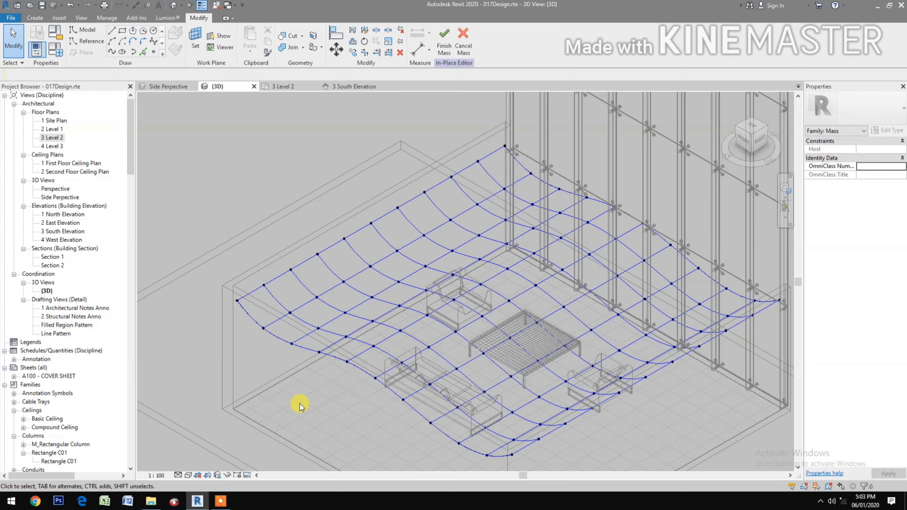
pyautogui.moveTo(129, 167); pyautogui.dragTo(128, 330)
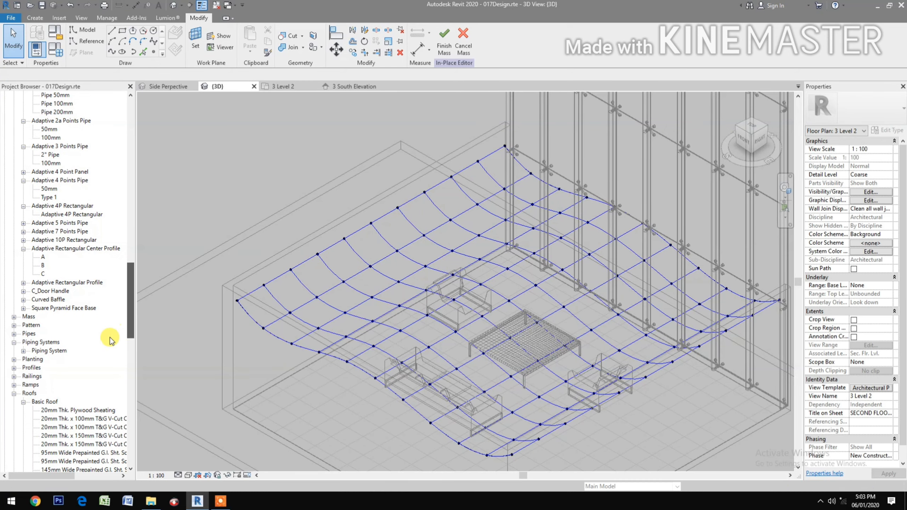
pyautogui.moveTo(64, 320); pyautogui.dragTo(34, 311)
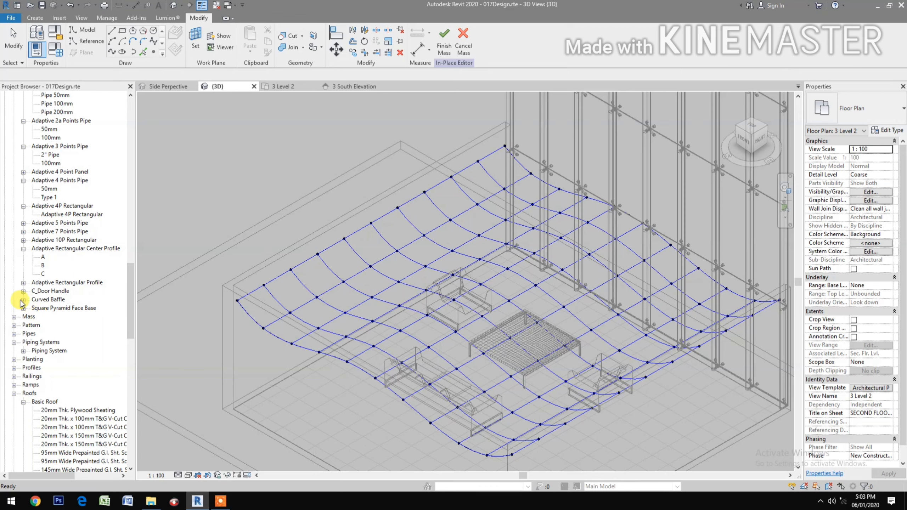
pyautogui.click(23, 300)
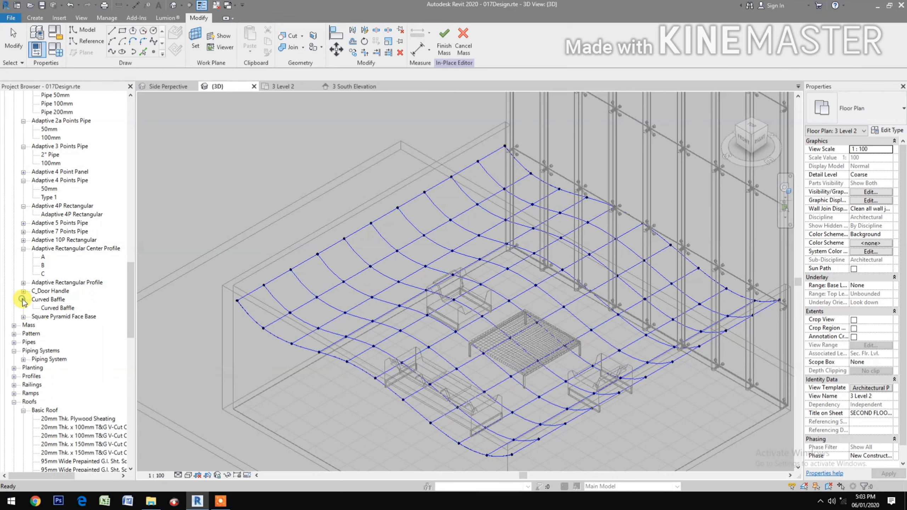
pyautogui.click(50, 314)
pyautogui.moveTo(221, 226); pyautogui.dragTo(221, 226)
# - Place the Curved Baffle's first five points on consecutive nodes of the curtain-wall edge, starting at the surface's corner
pyautogui.moveTo(268, 343); pyautogui.dragTo(256, 361, button='middle')
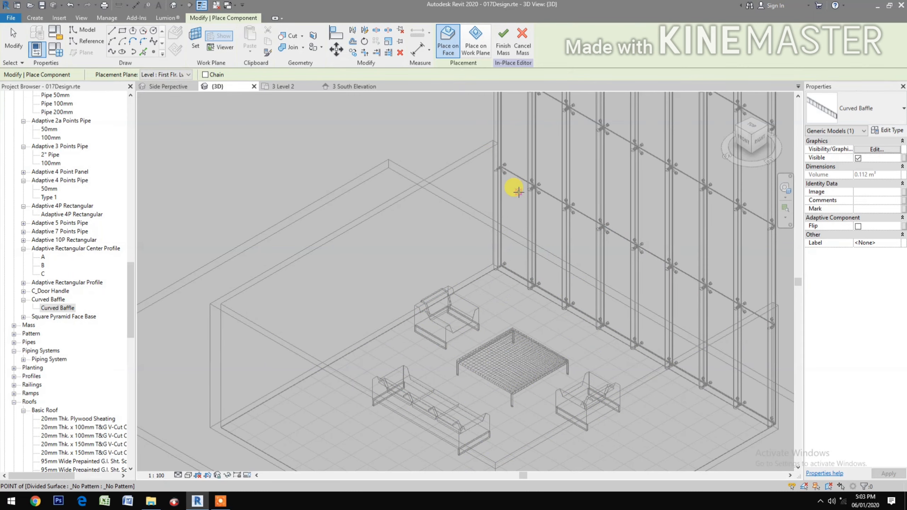
pyautogui.scroll(1, 518, 192)
pyautogui.scroll(1, 518, 192)
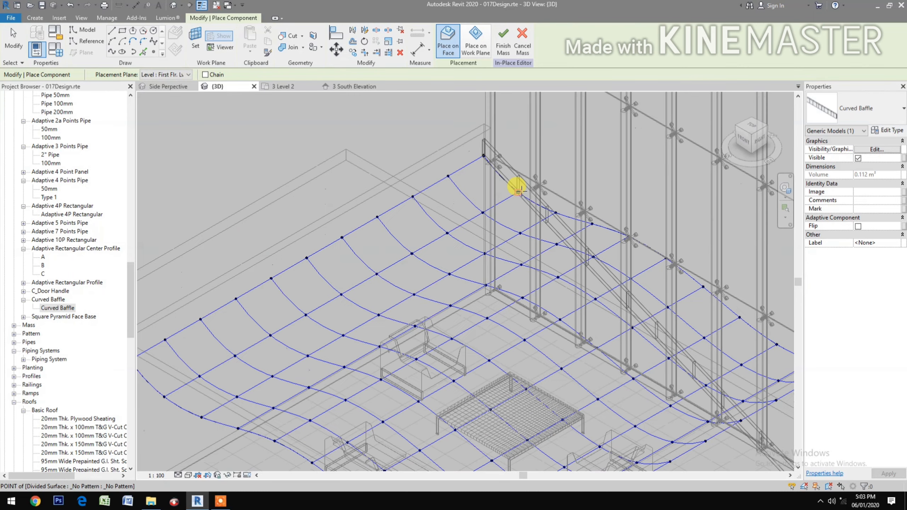
pyautogui.click(517, 192)
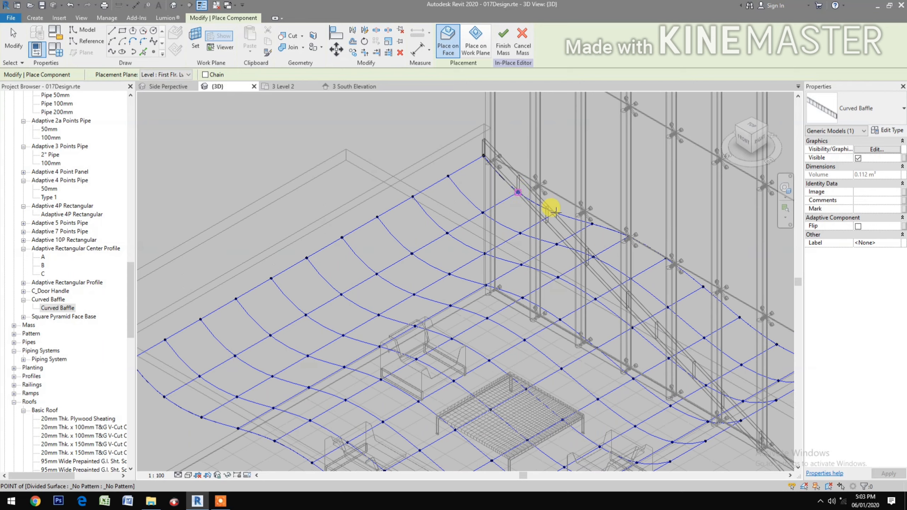
pyautogui.click(555, 212)
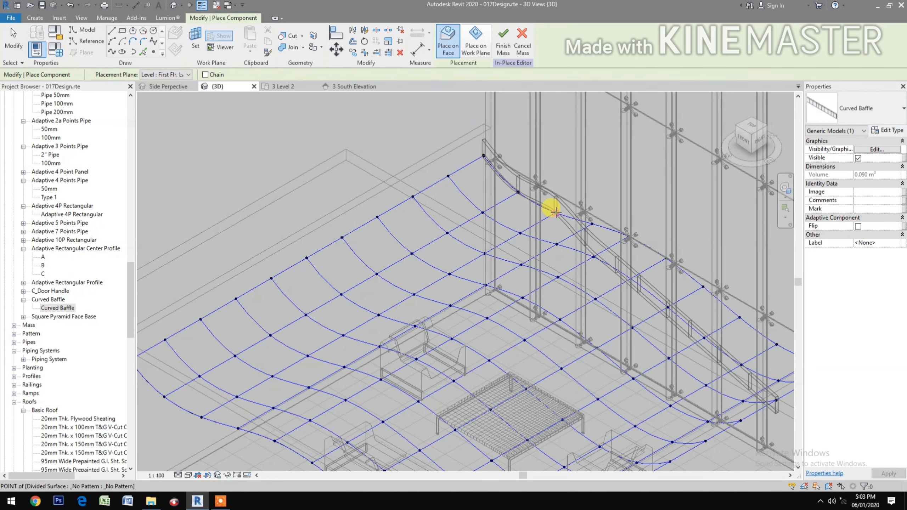
pyautogui.click(587, 219)
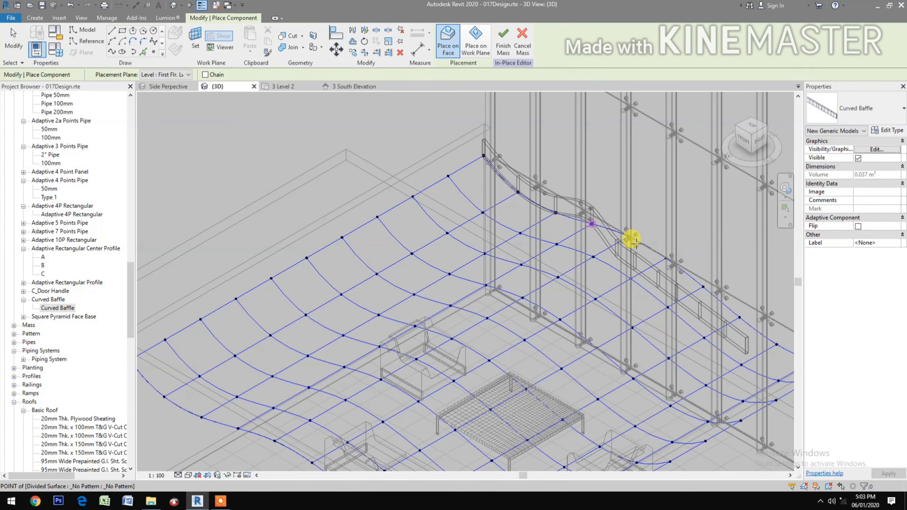
pyautogui.click(634, 238)
pyautogui.scroll(1, 634, 238)
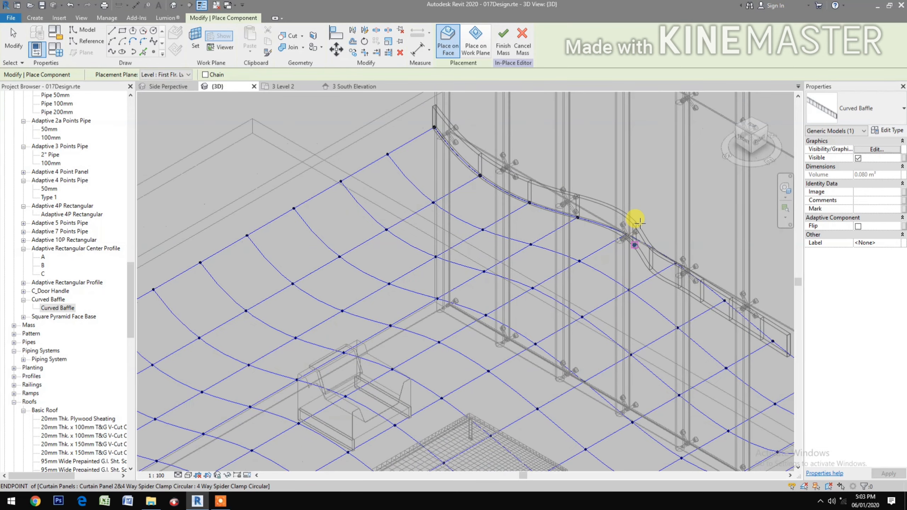
pyautogui.scroll(2, 634, 238)
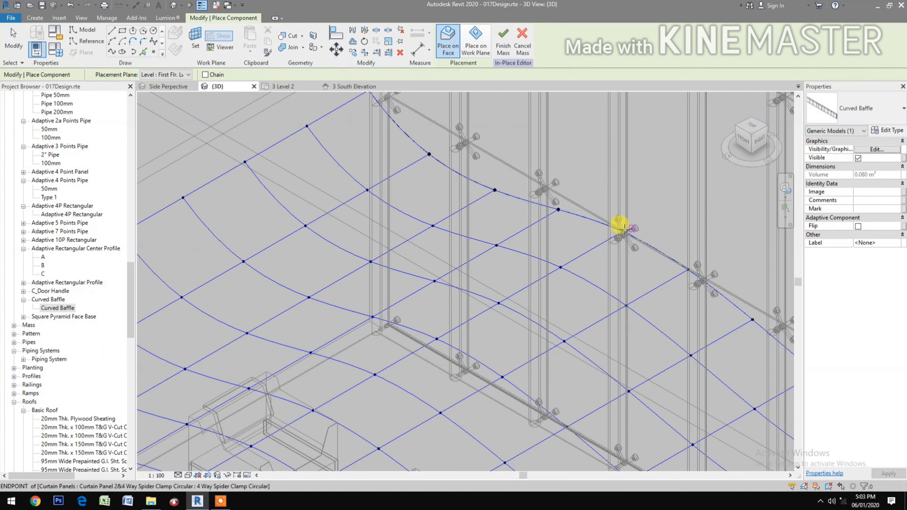
pyautogui.click(621, 229)
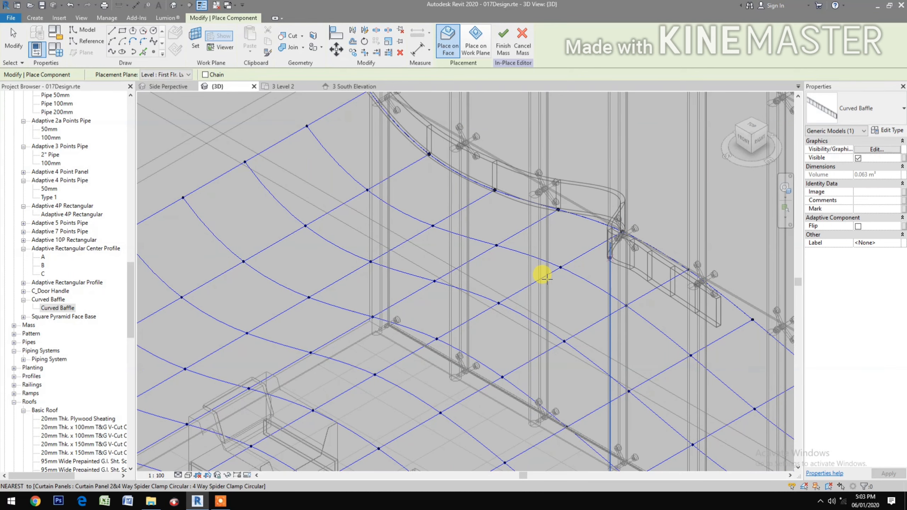
# - Place the Curved Baffle's remaining points on consecutive nodes up to the far end of the curtain-wall edge and end the placement
pyautogui.moveTo(470, 277); pyautogui.dragTo(400, 279, button='middle')
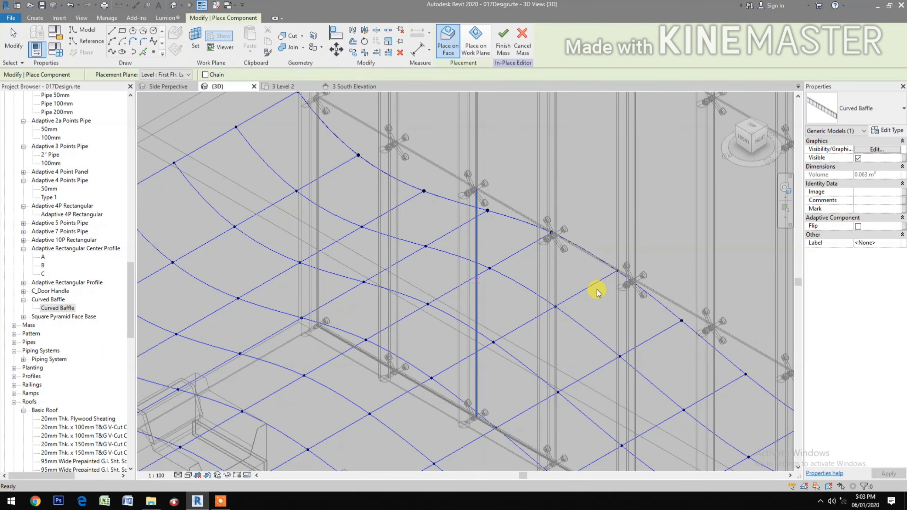
pyautogui.scroll(2, 611, 272)
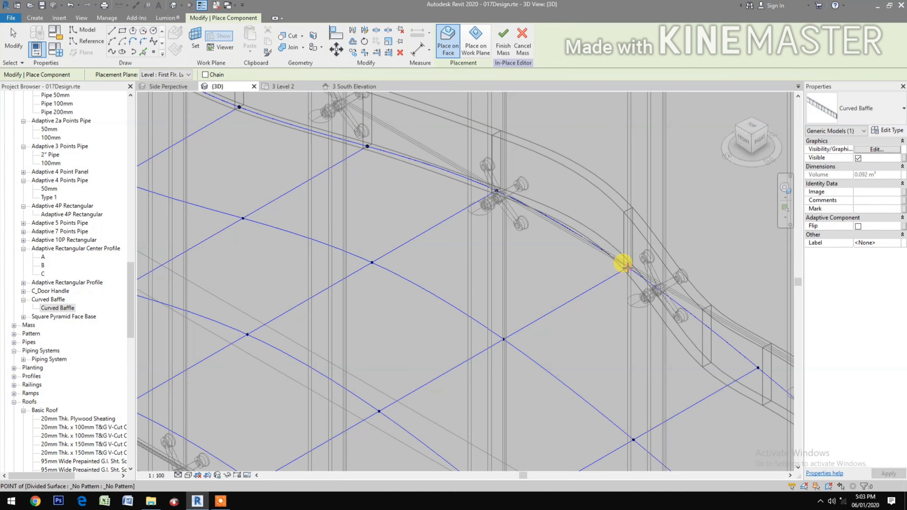
pyautogui.moveTo(563, 284); pyautogui.dragTo(380, 211, button='middle')
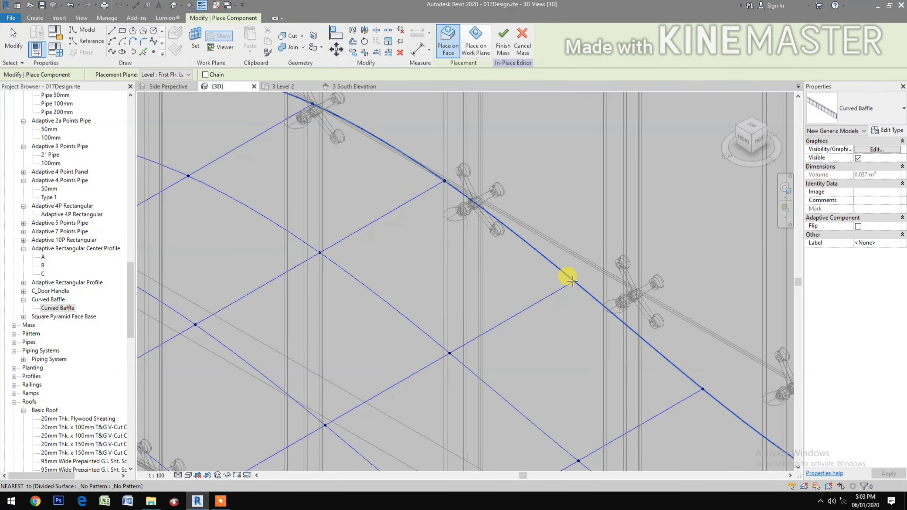
pyautogui.click(573, 282)
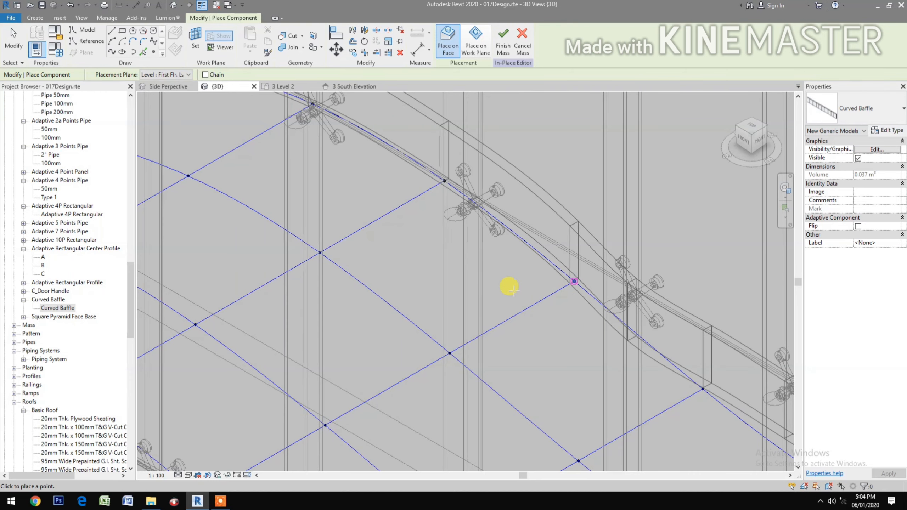
pyautogui.scroll(-3, 514, 291)
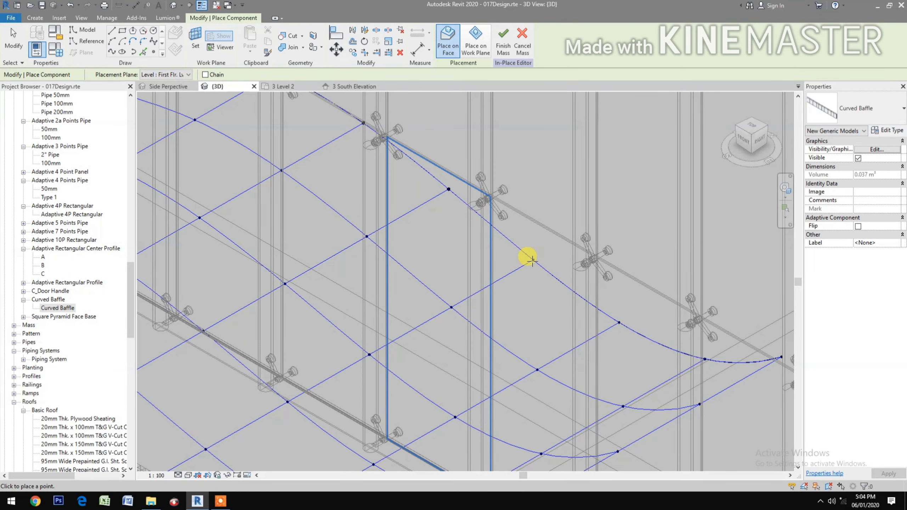
pyautogui.click(532, 260)
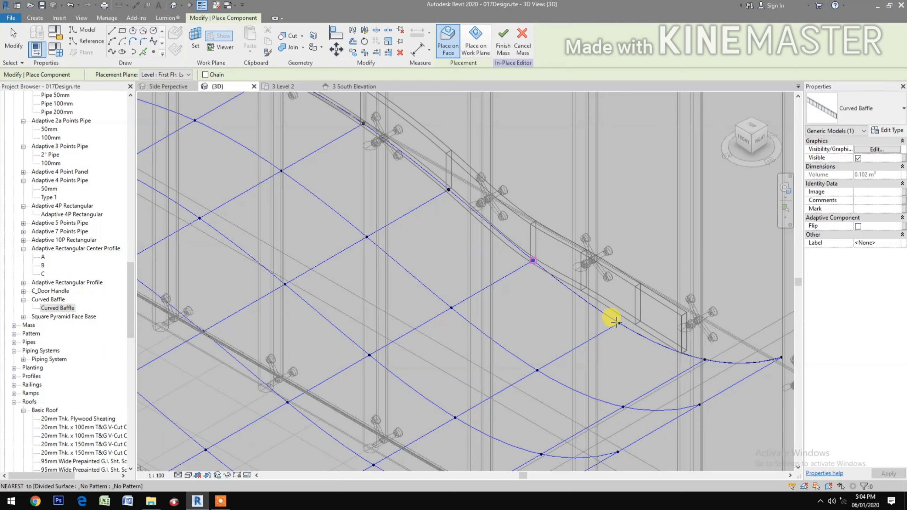
pyautogui.click(615, 322)
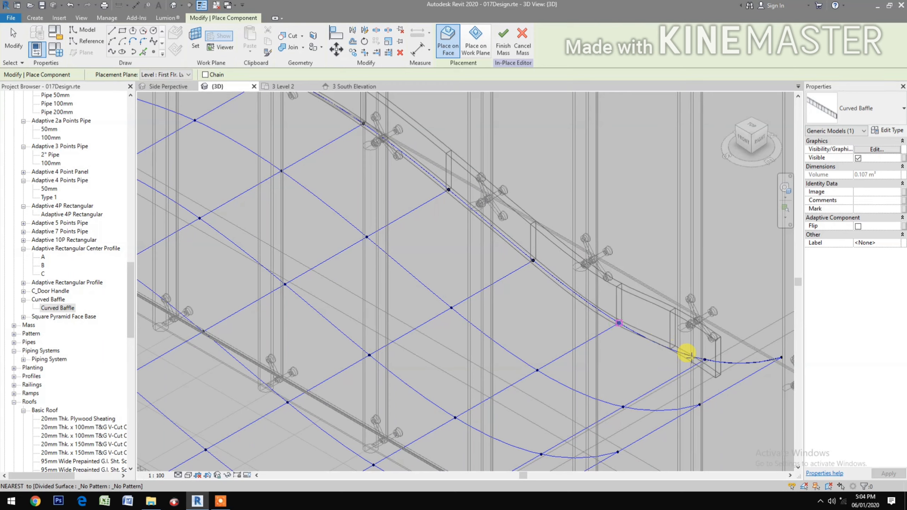
pyautogui.click(702, 358)
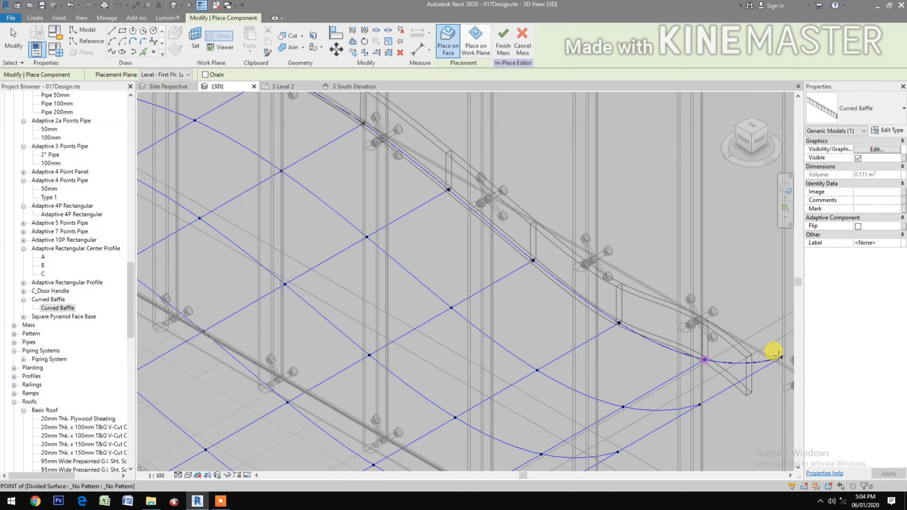
pyautogui.click(779, 356)
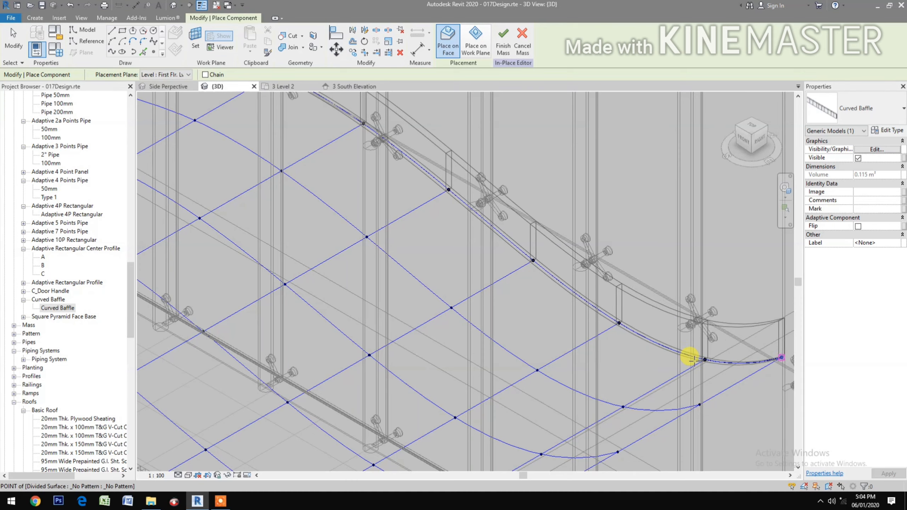
pyautogui.press('Escape')
pyautogui.scroll(-2, 461, 290)
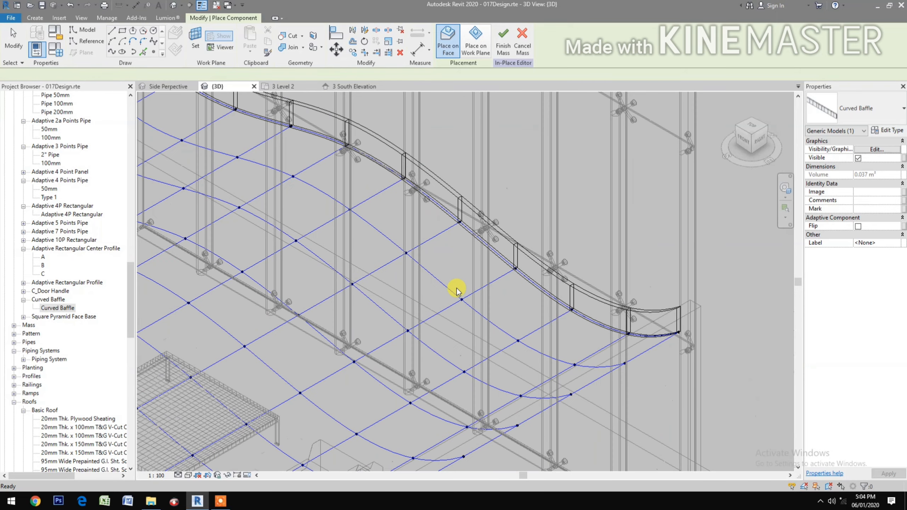
pyautogui.scroll(-2, 464, 295)
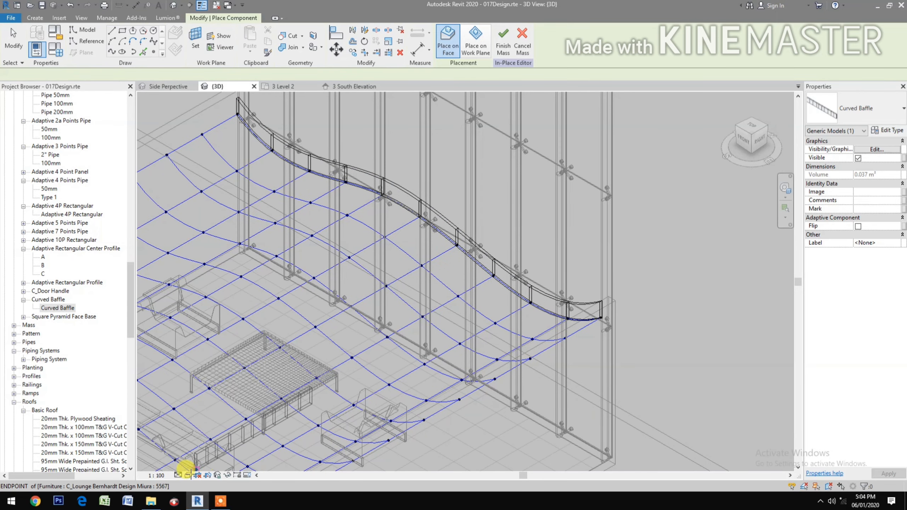
pyautogui.press('Escape')
# - Set the {3D} view's visual style to Hidden Line and repeat the placed Curved Baffle across the divided surface
pyautogui.click(188, 475)
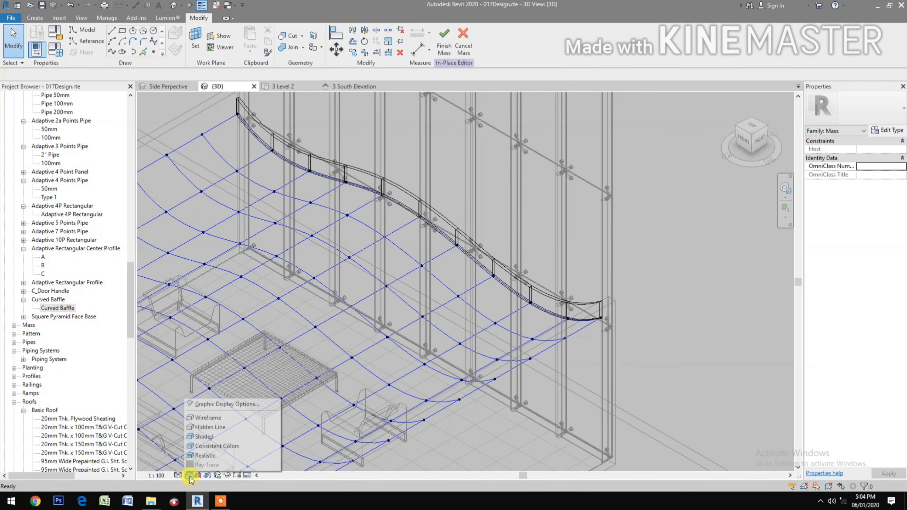
pyautogui.click(210, 427)
pyautogui.moveTo(357, 415); pyautogui.dragTo(507, 348, button='middle')
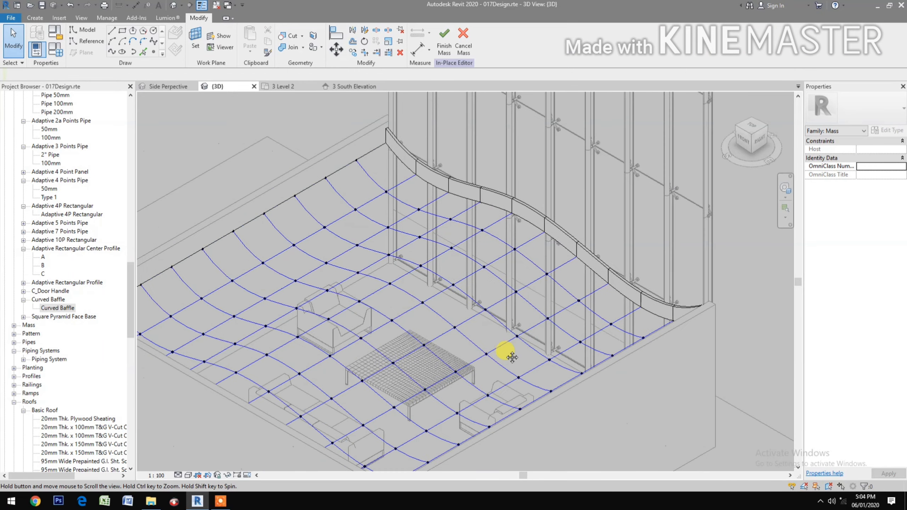
pyautogui.click(484, 192)
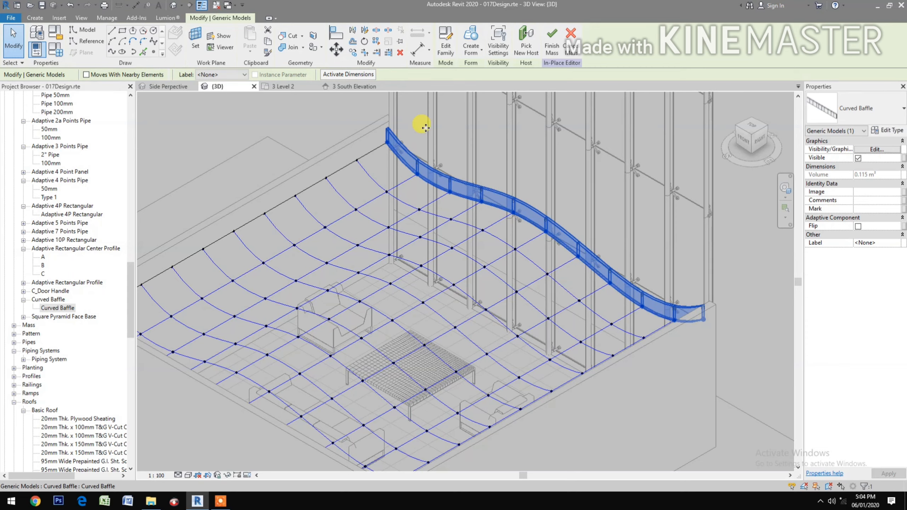
pyautogui.click(379, 48)
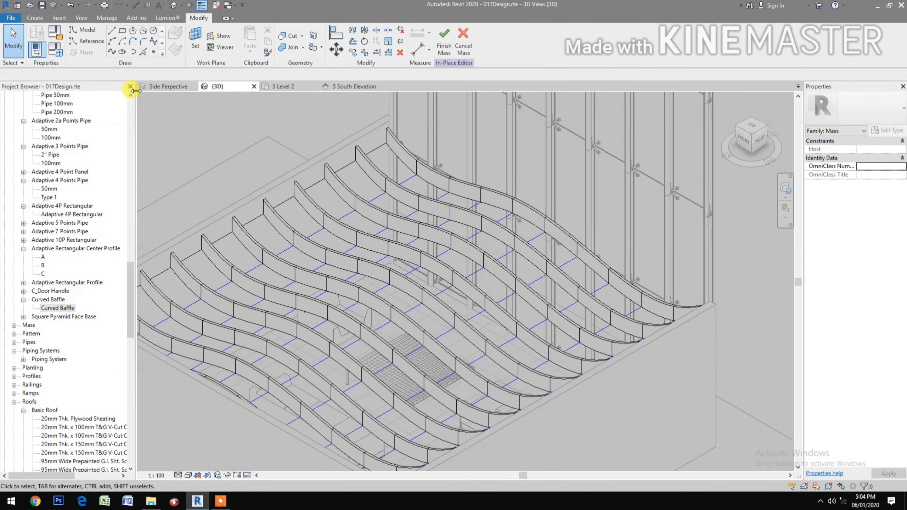
# - Open the Side Perspective view, select the divided surface and set its U Grid number to 20
pyautogui.click(163, 86)
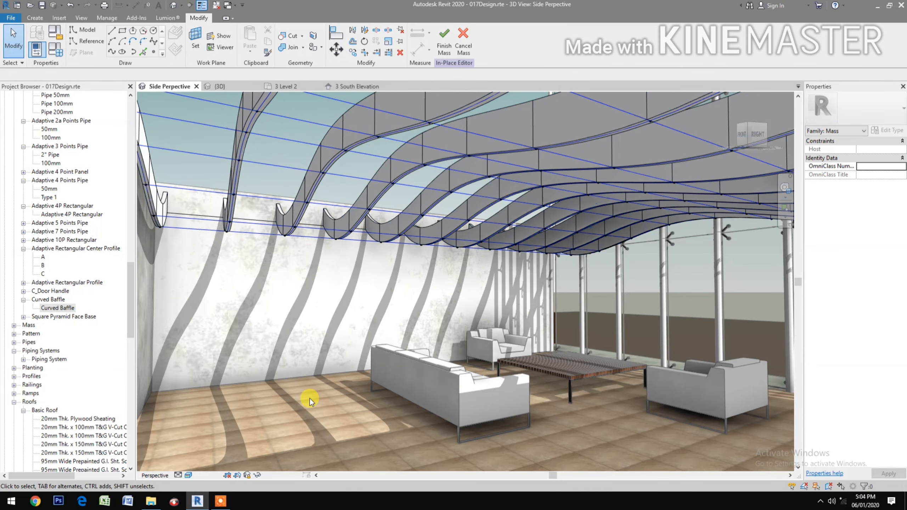
pyautogui.click(313, 206)
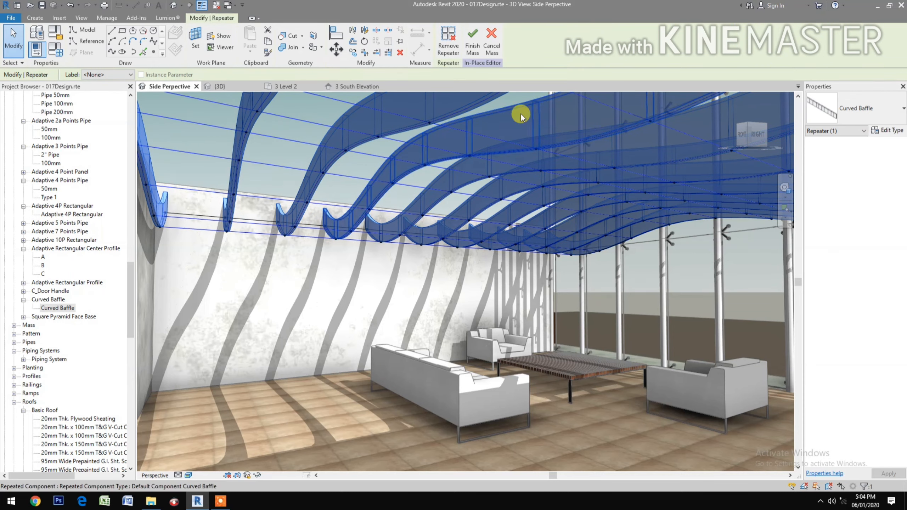
pyautogui.click(280, 199)
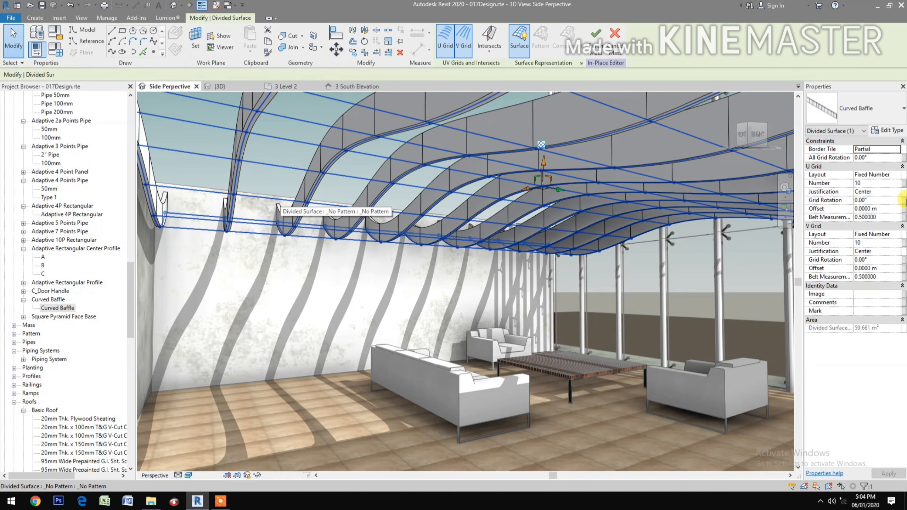
pyautogui.click(868, 183)
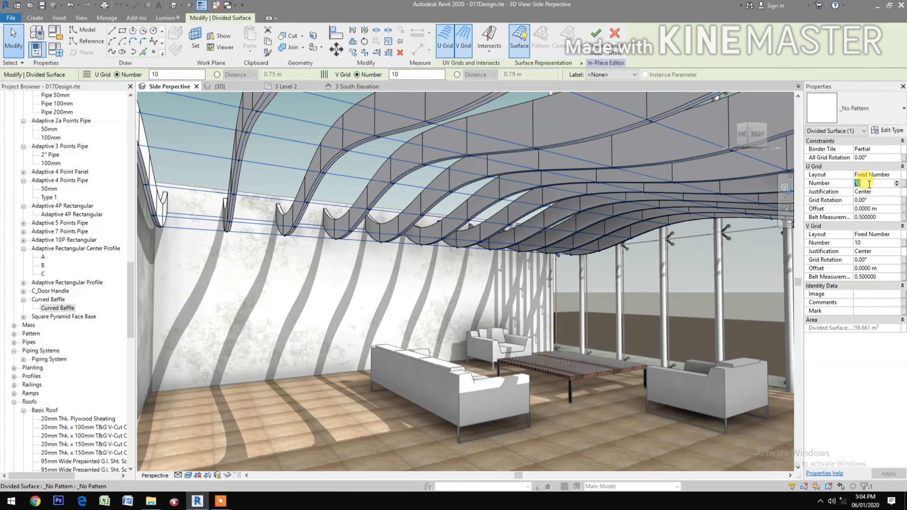
pyautogui.write('20')
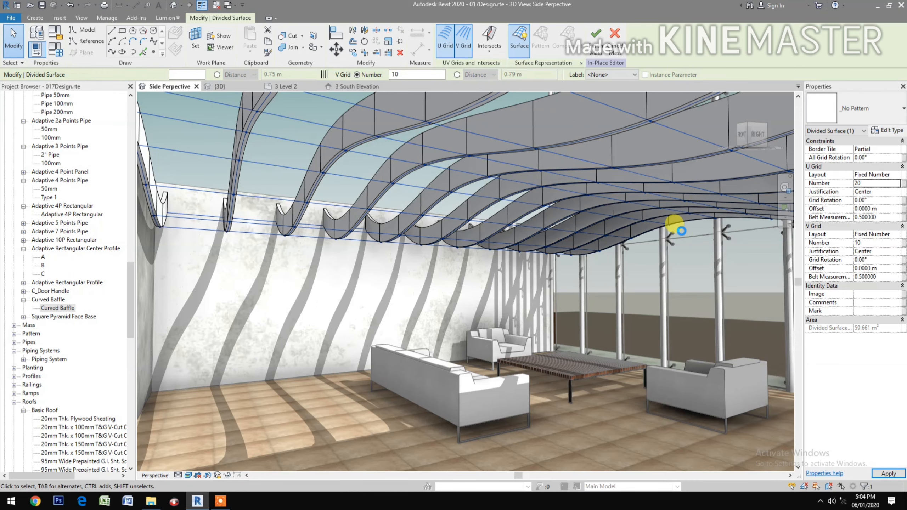
# - Raise the divided surface's U Grid number to 30 for denser baffles
pyautogui.click(884, 183)
pyautogui.write('3')
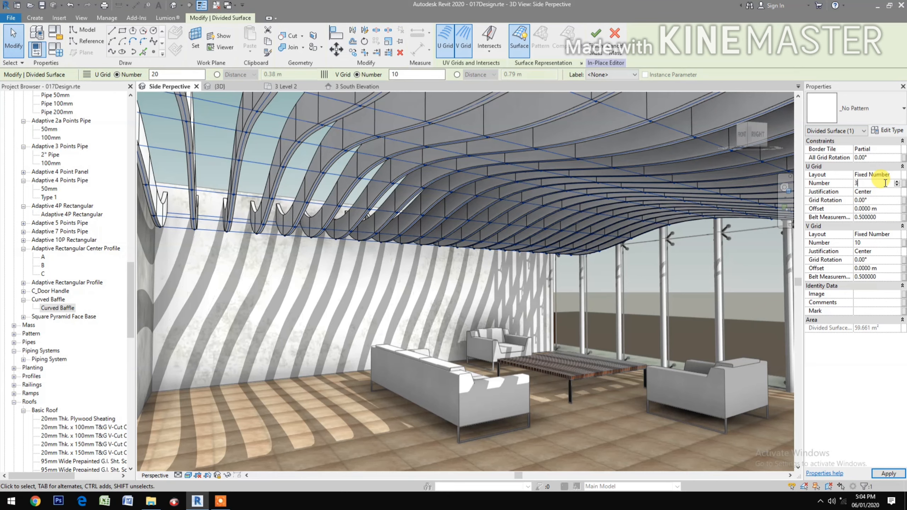
pyautogui.write('0')
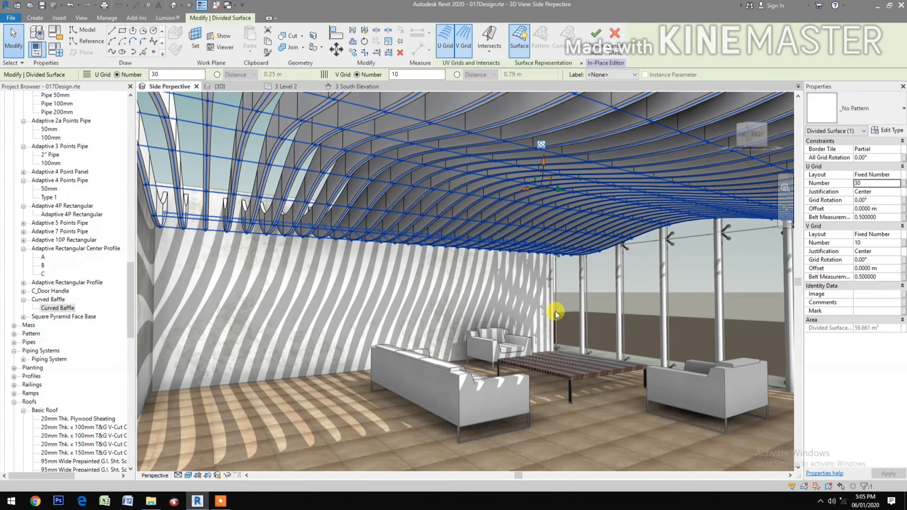
# - Review the Nodes option in the divided surface's Surface Representation settings, accept them and finish the in-place mass
pyautogui.click(580, 63)
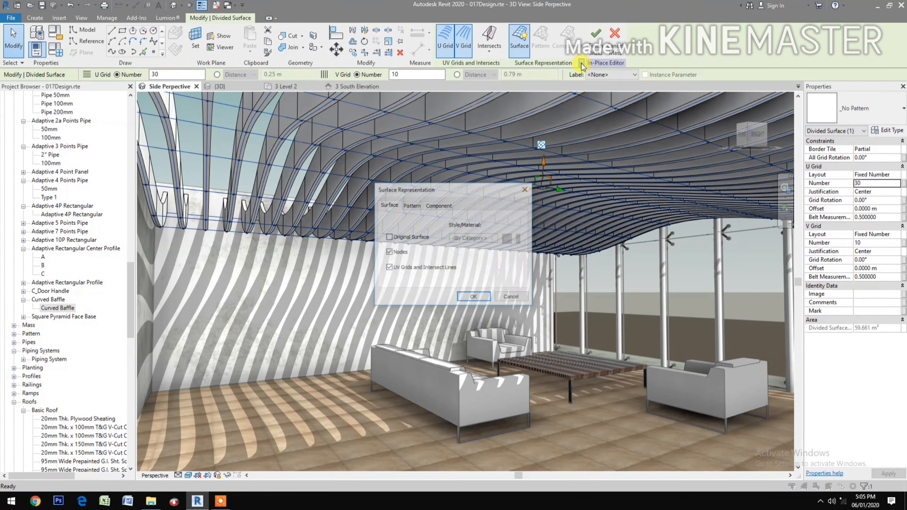
pyautogui.click(389, 252)
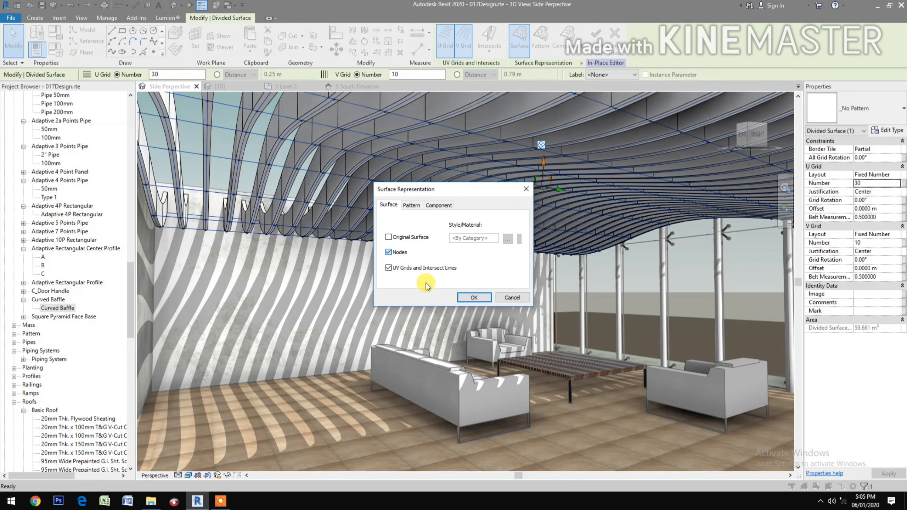
pyautogui.click(469, 299)
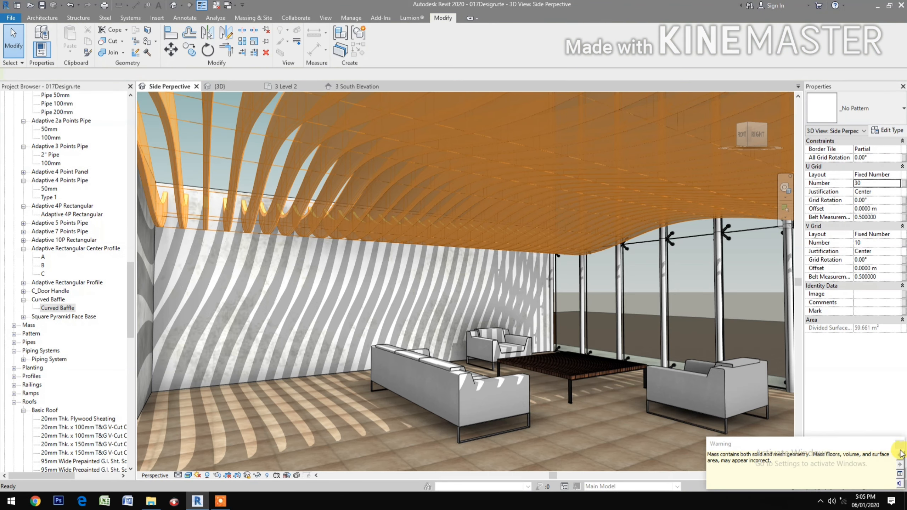
pyautogui.click(899, 445)
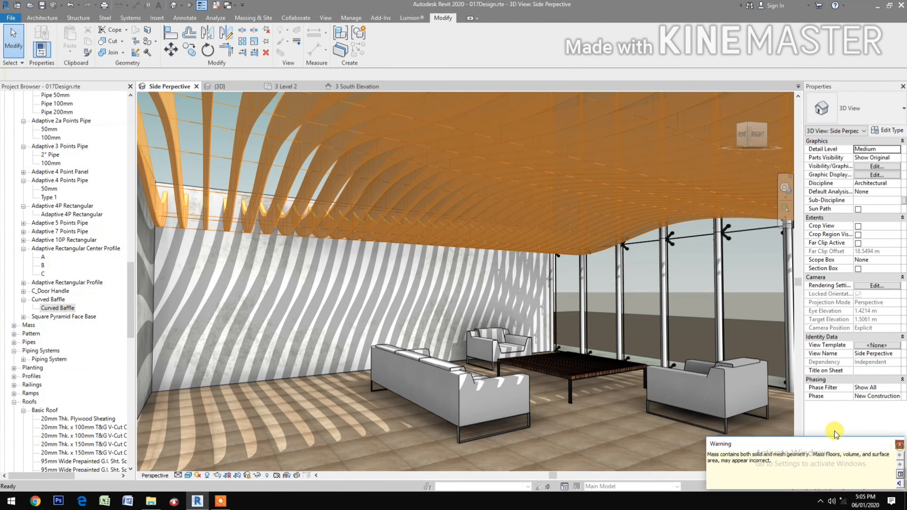
pyautogui.click(368, 311)
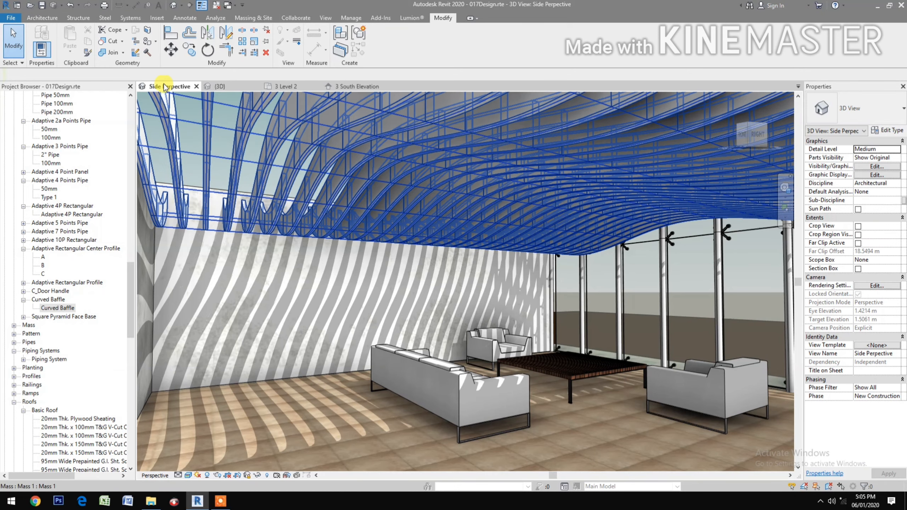
# - Switch the mass display to Show Mass by View Settings and back to Show Mass Form and Floors
pyautogui.click(253, 18)
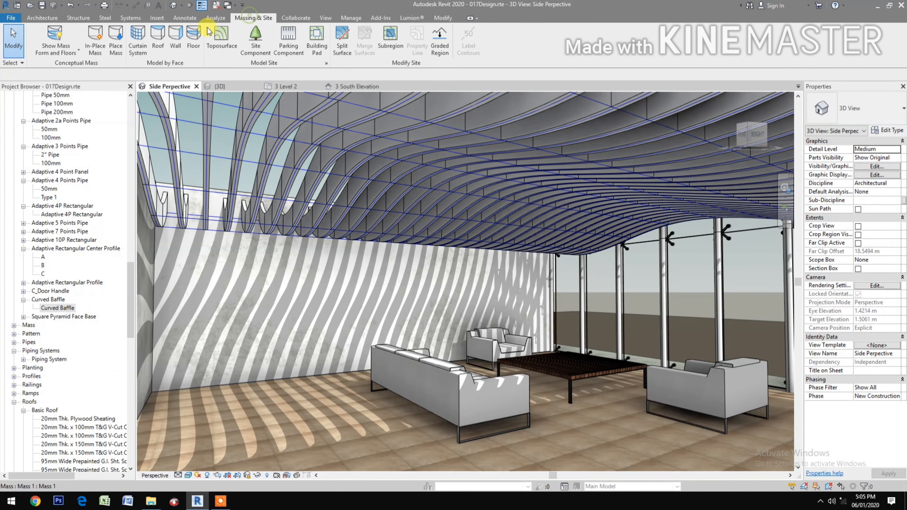
pyautogui.click(47, 38)
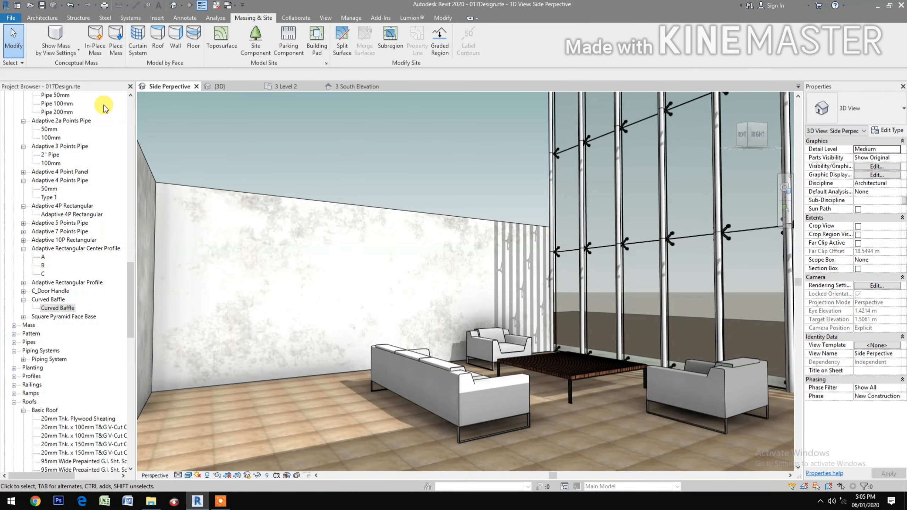
pyautogui.click(53, 40)
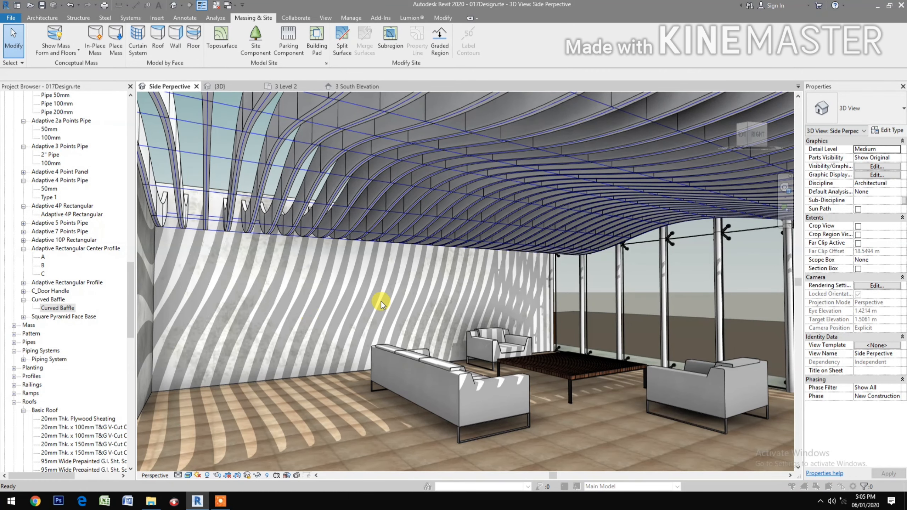
# - Examine the model and annotation categories in the Side Perspective view's Visibility/Graphic Overrides for a setting controlling the ceiling's blue lines
pyautogui.press('v')
pyautogui.press('g')
pyautogui.scroll(-5, 258, 330)
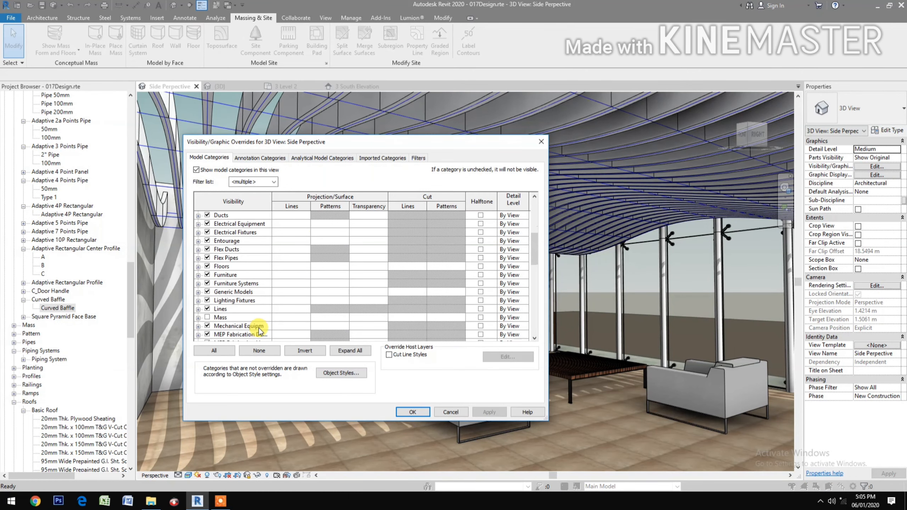
pyautogui.scroll(-1, 260, 330)
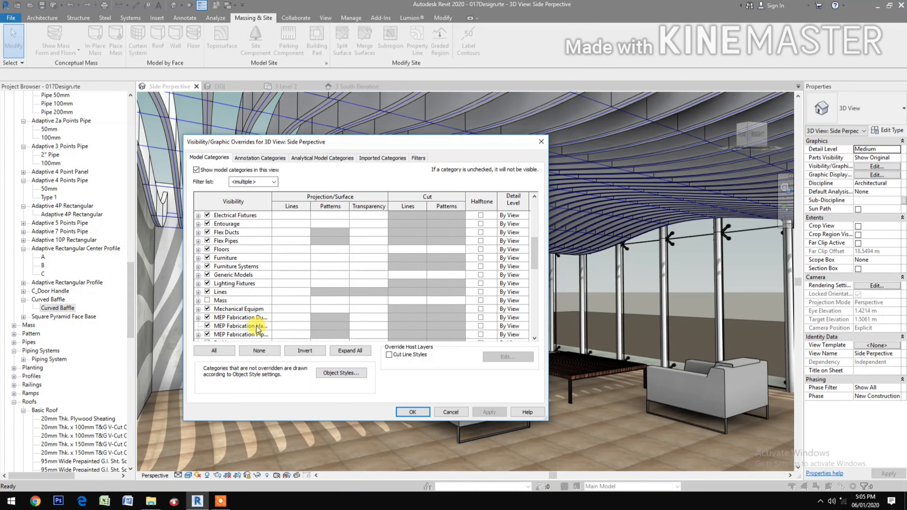
pyautogui.click(259, 158)
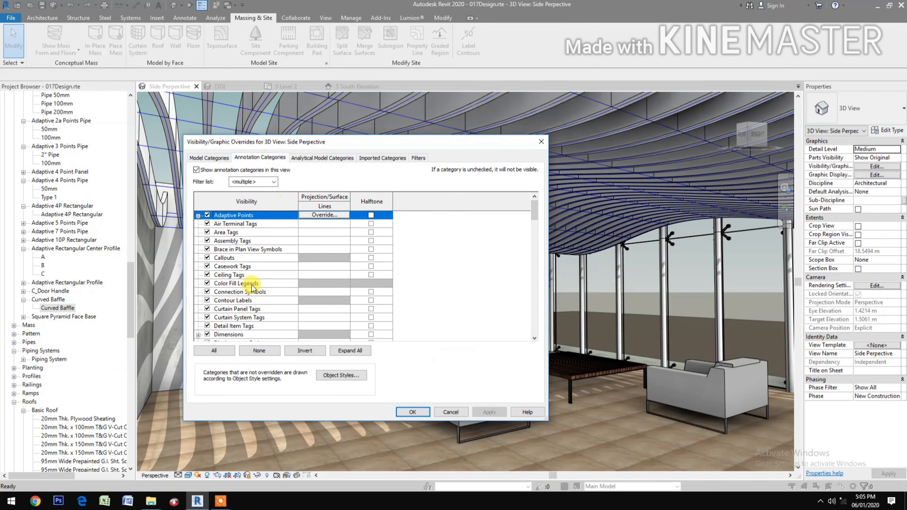
pyautogui.scroll(-4, 250, 316)
pyautogui.scroll(-7, 251, 320)
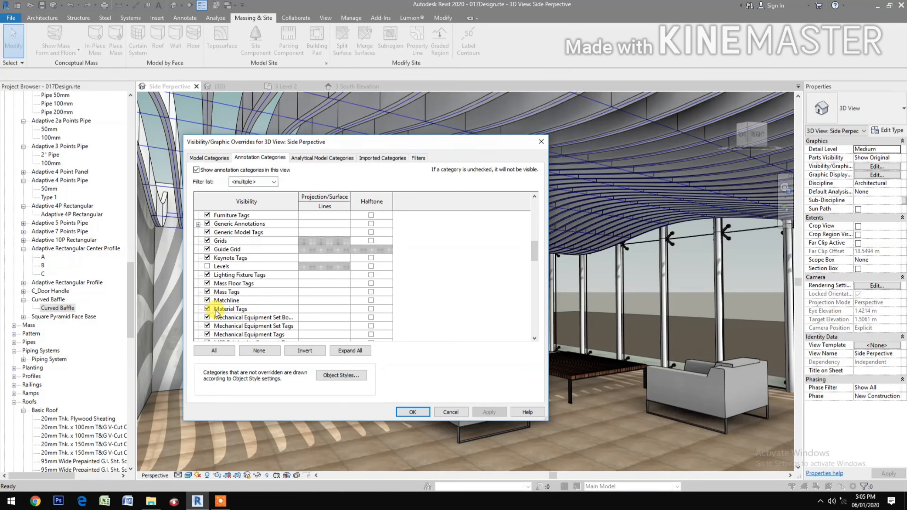
pyautogui.scroll(-1, 246, 315)
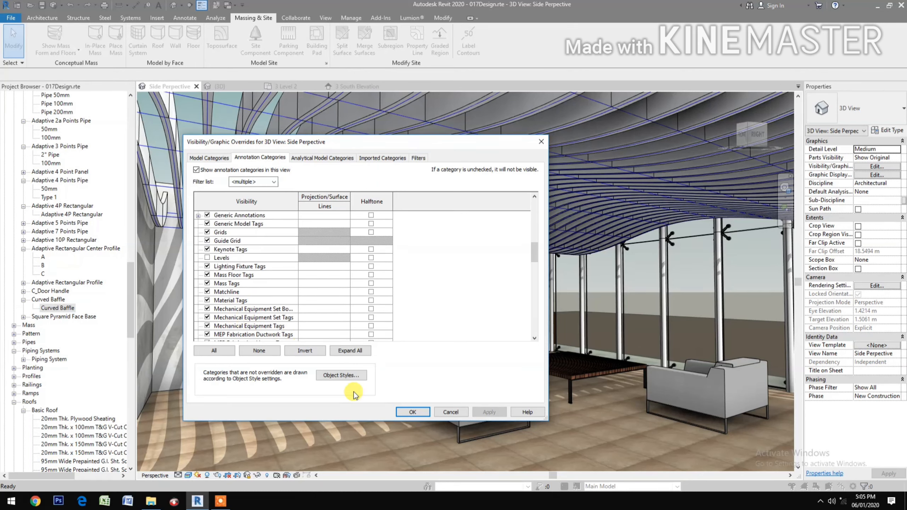
pyautogui.click(413, 411)
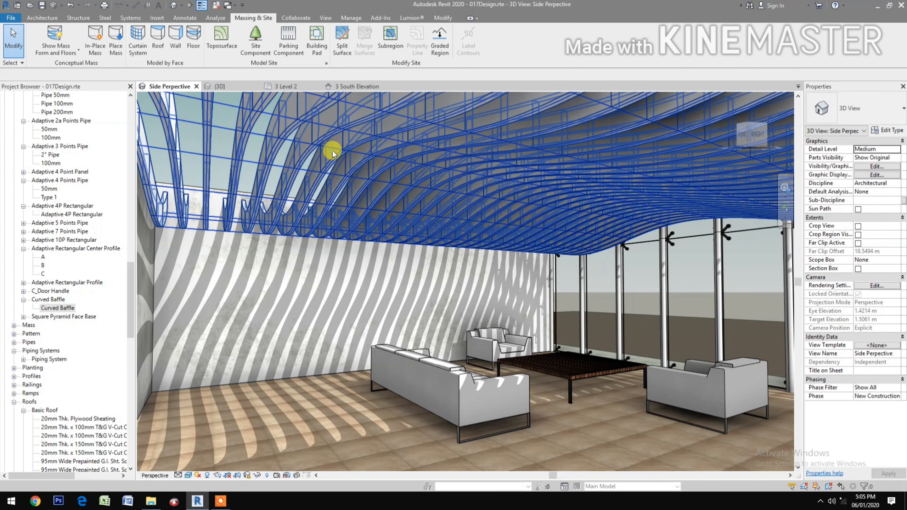
# - Reopen the in-place mass for editing, select the divided surface behind the baffles, hide its blue grid lines and finish the mass
pyautogui.click(332, 151)
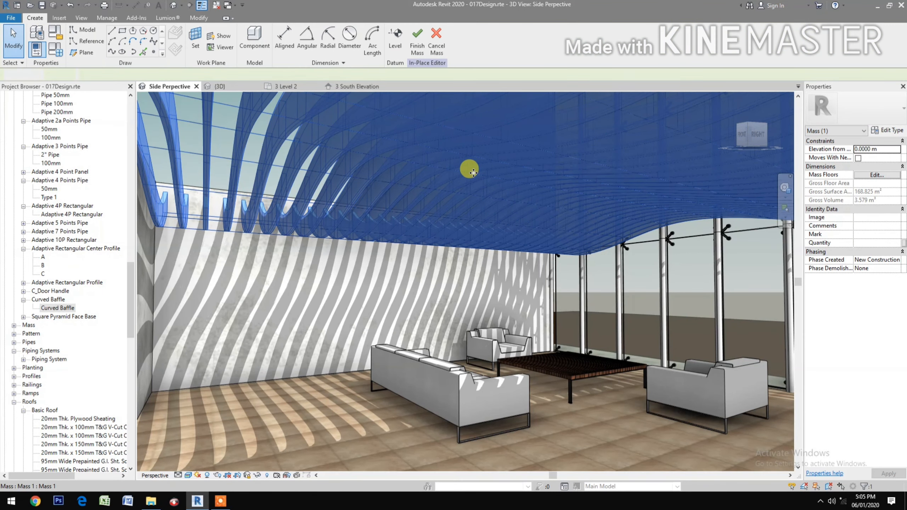
pyautogui.click(380, 159)
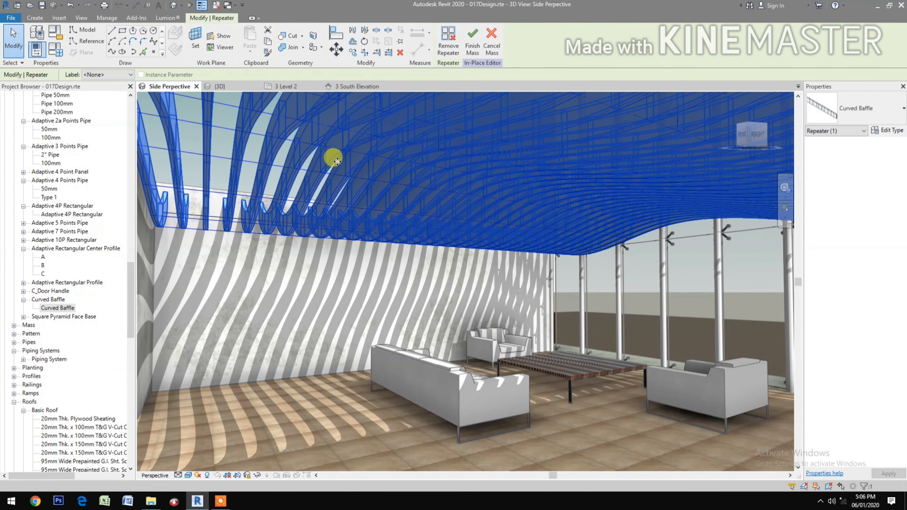
pyautogui.press('Escape')
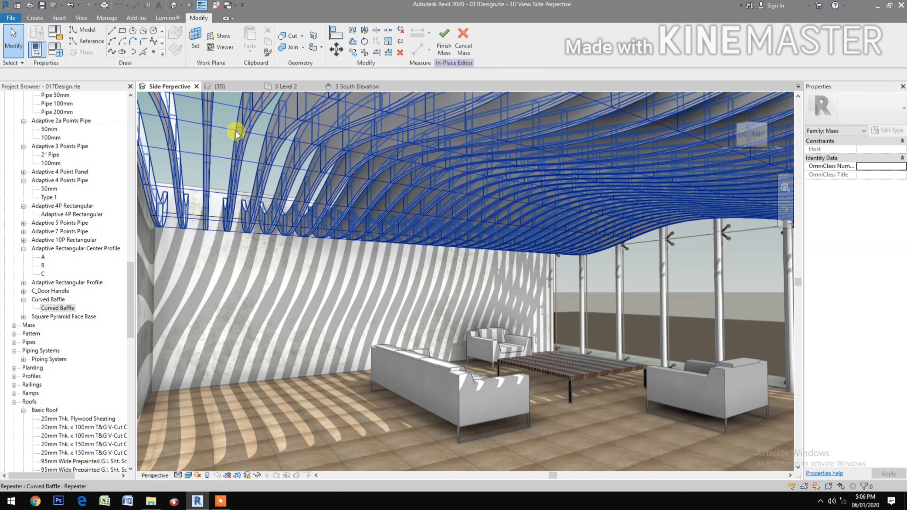
pyautogui.click(236, 131)
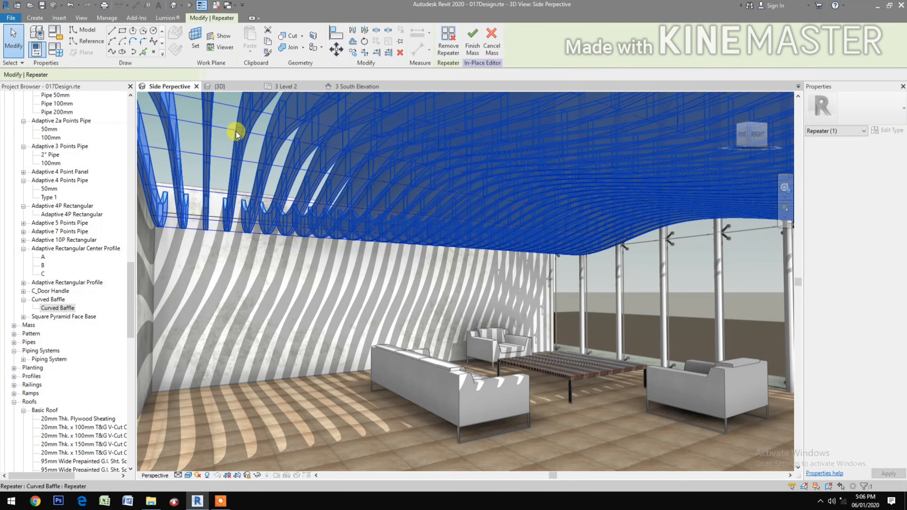
pyautogui.press('Tab')
pyautogui.click(236, 132)
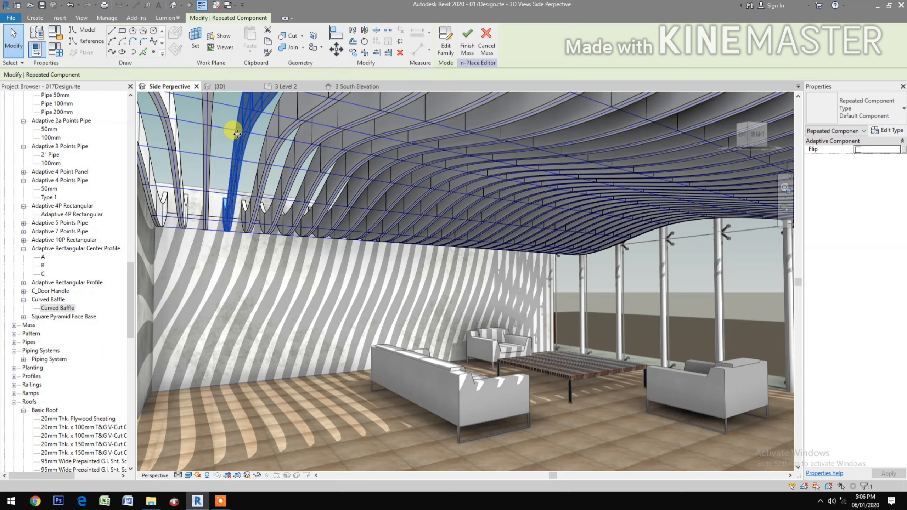
pyautogui.click(228, 132)
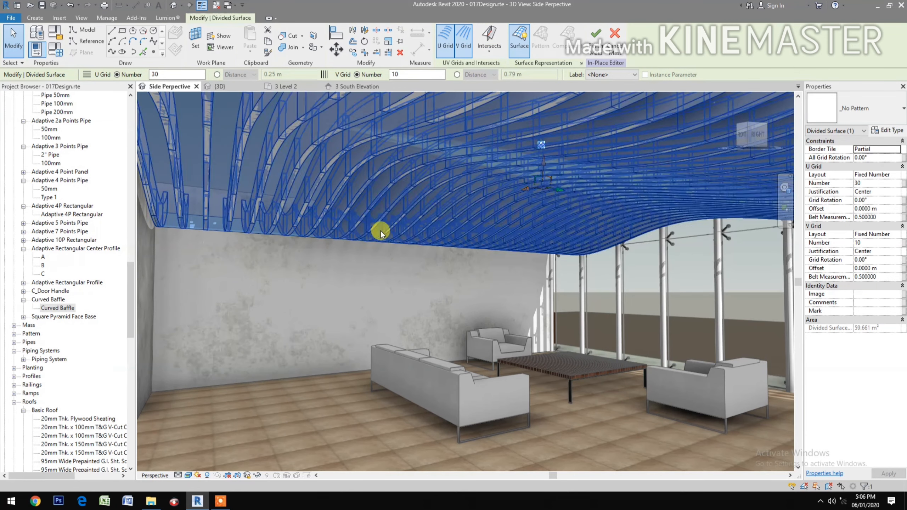
pyautogui.click(289, 293)
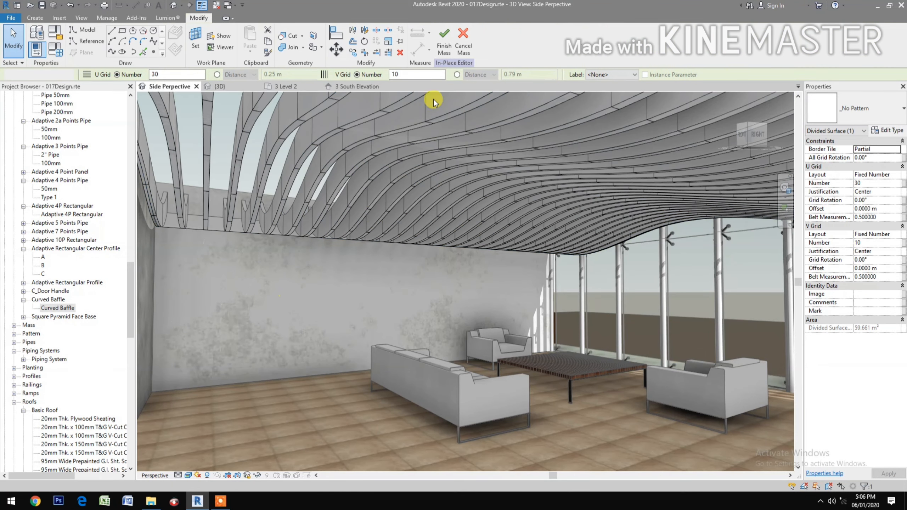
pyautogui.click(289, 263)
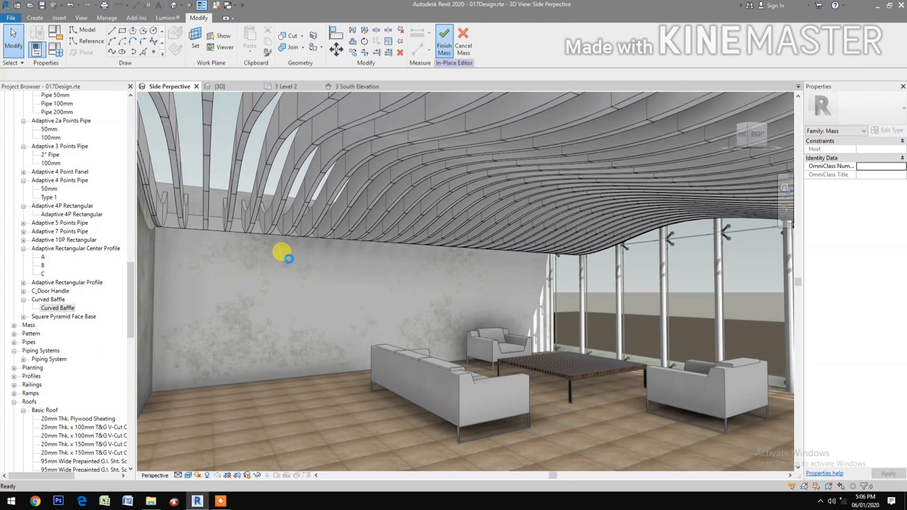